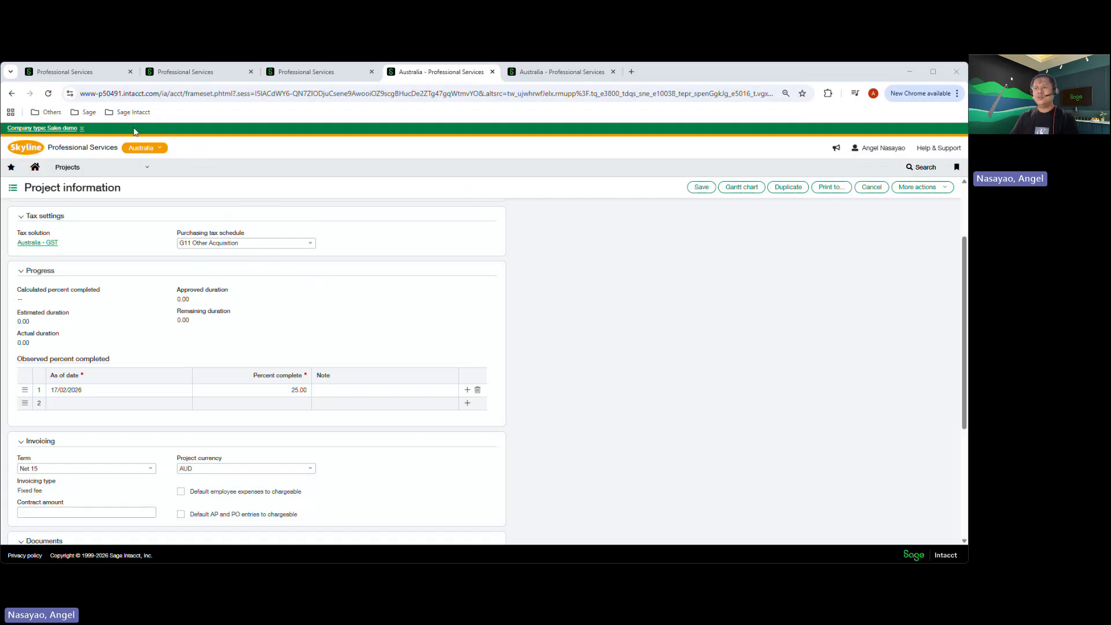
# Review which document types the LINE_CUSTOMER_PO_NUMBER custom field applies to in the custom fields list
pyautogui.click(79, 74)
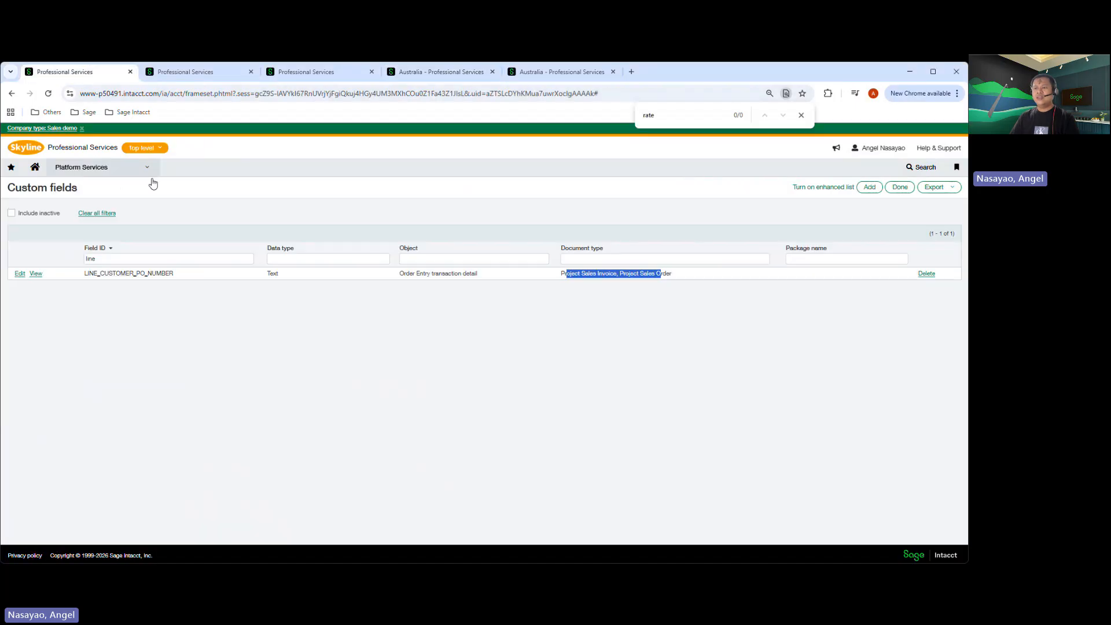
pyautogui.click(124, 303)
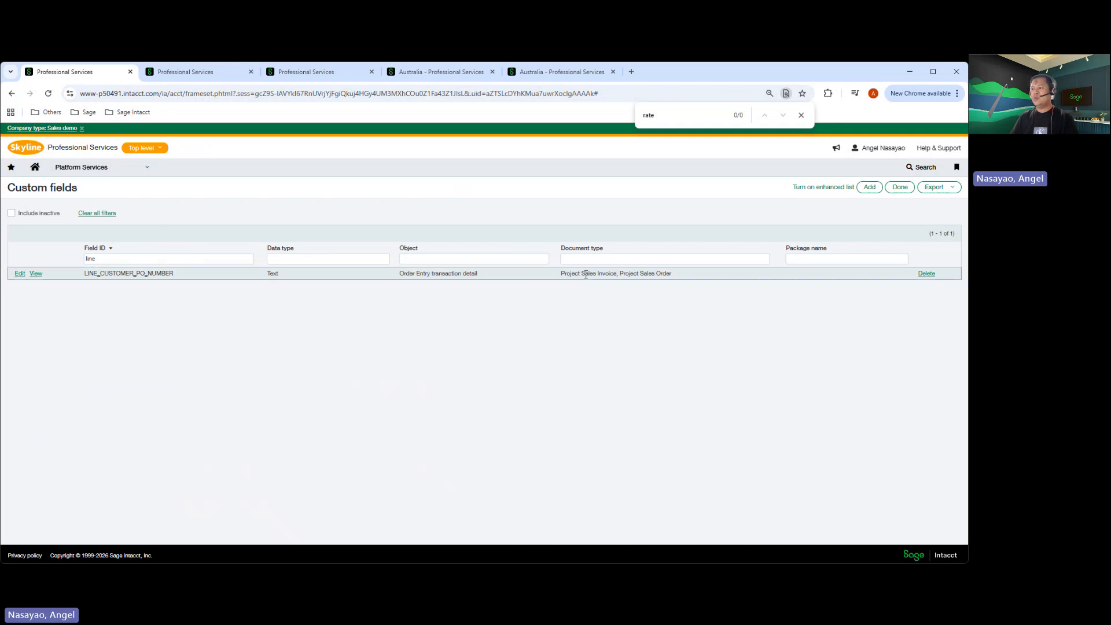
pyautogui.moveTo(640, 273); pyautogui.dragTo(676, 276)
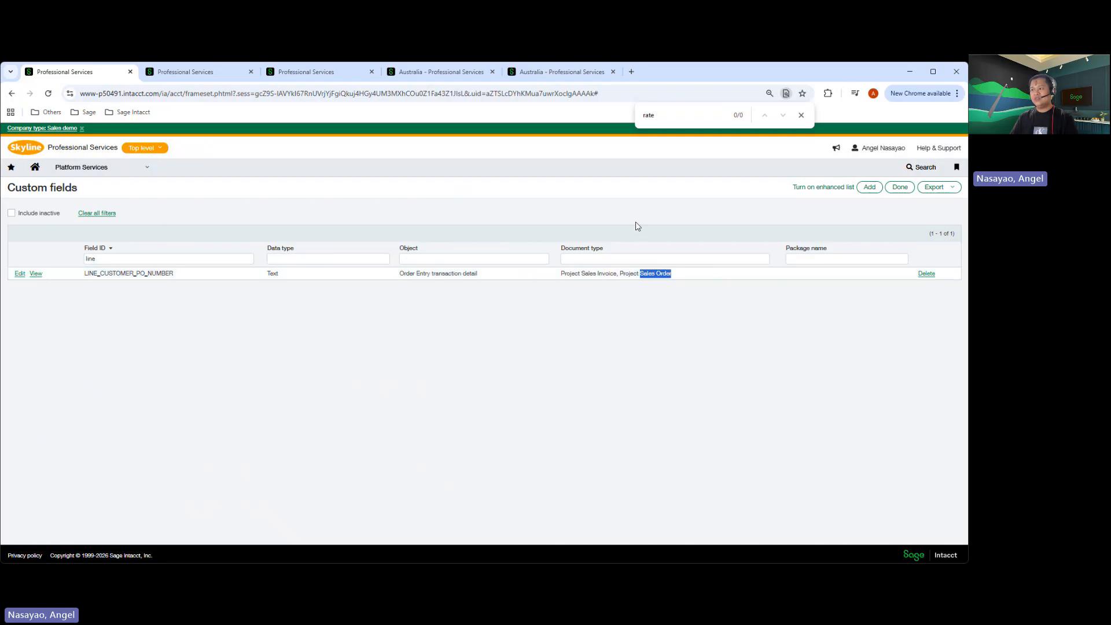
pyautogui.click(628, 274)
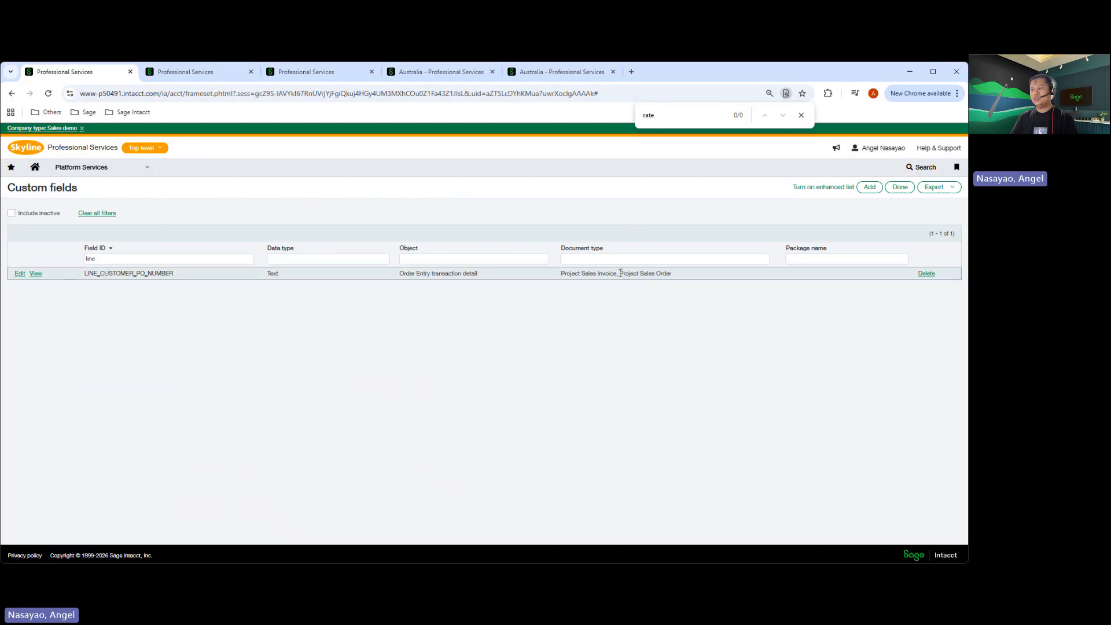
pyautogui.moveTo(621, 273); pyautogui.dragTo(674, 275)
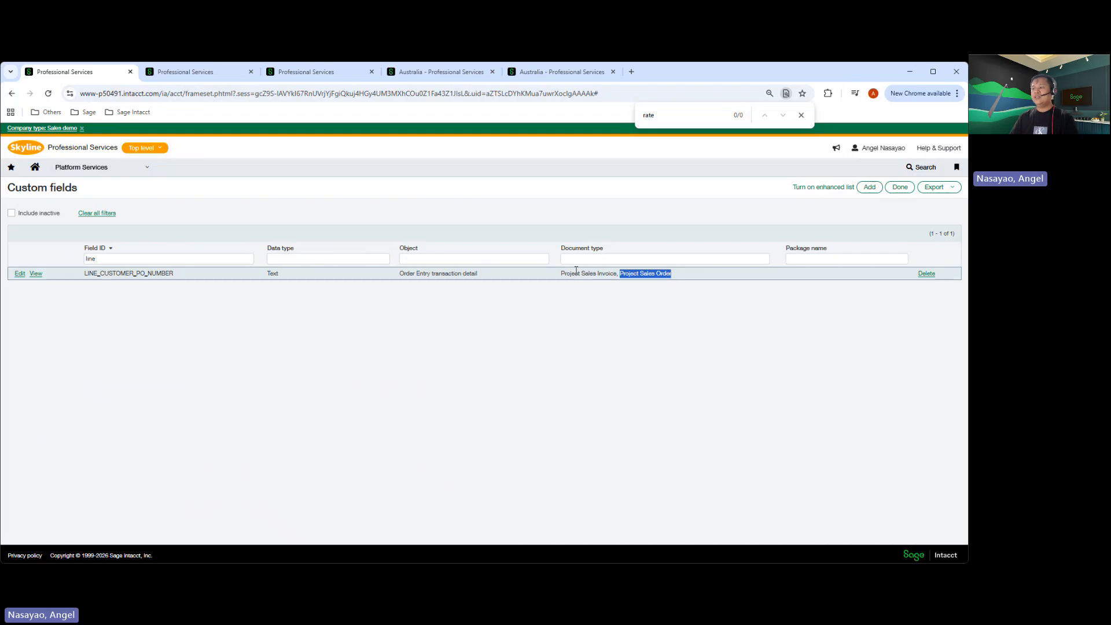
pyautogui.moveTo(563, 273); pyautogui.dragTo(635, 273)
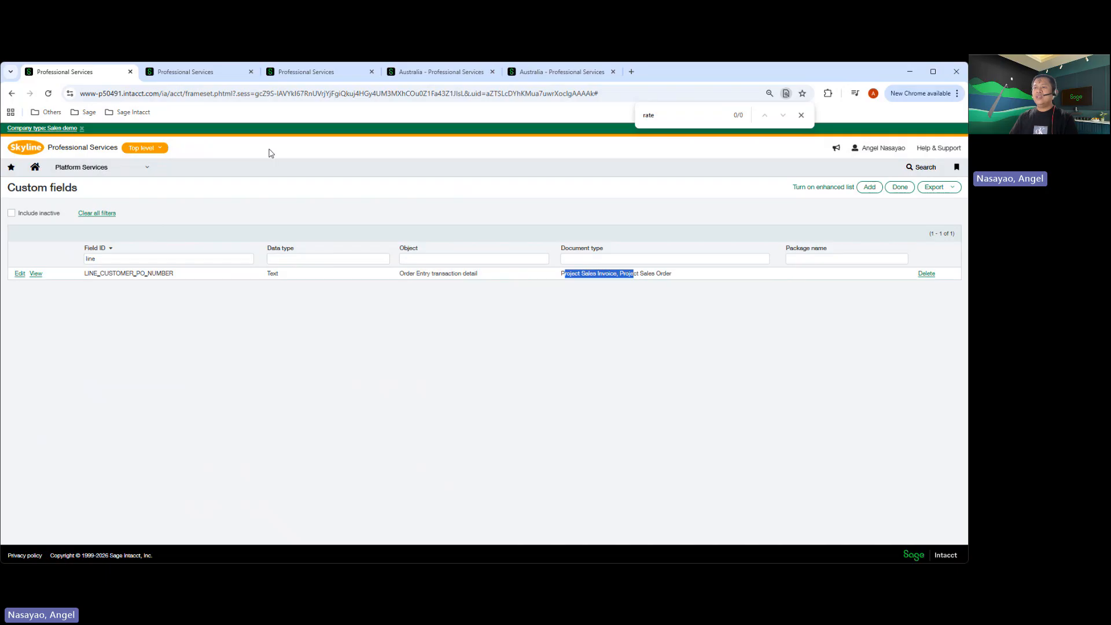
# Review the owner object, document type and trigger condition of the Project Sales Order smart event
pyautogui.click(187, 73)
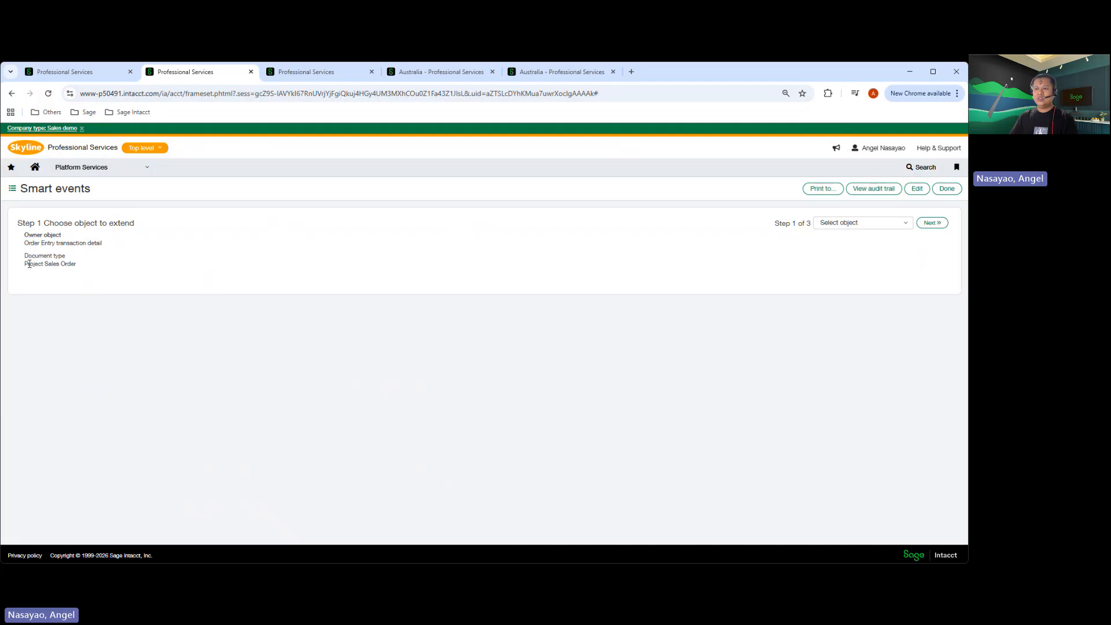
pyautogui.moveTo(29, 265); pyautogui.dragTo(75, 264)
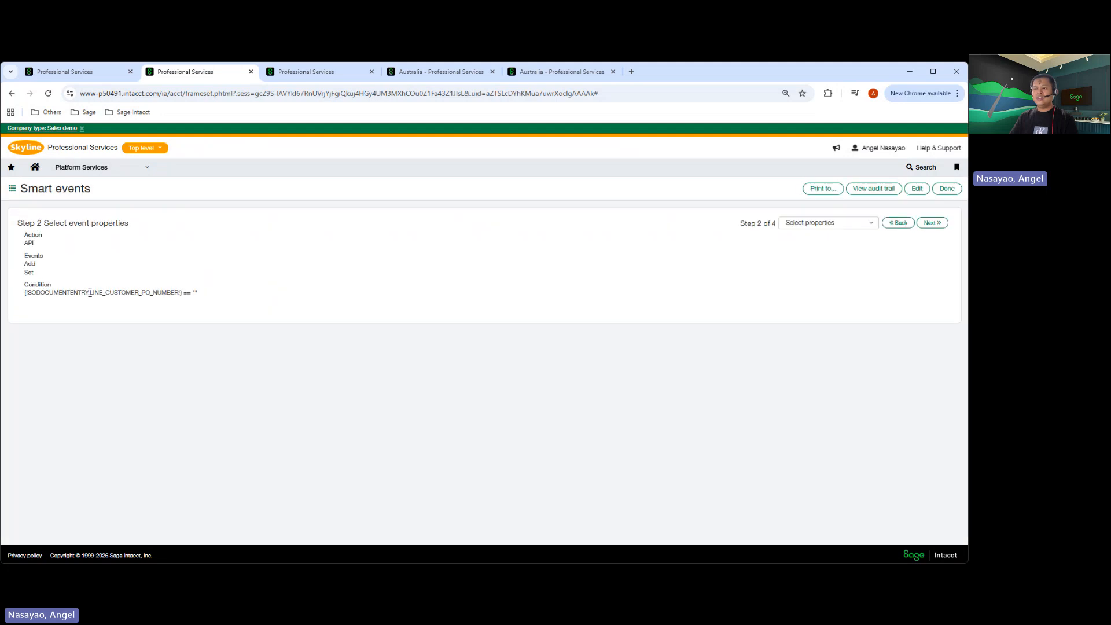
pyautogui.moveTo(94, 292); pyautogui.dragTo(180, 293)
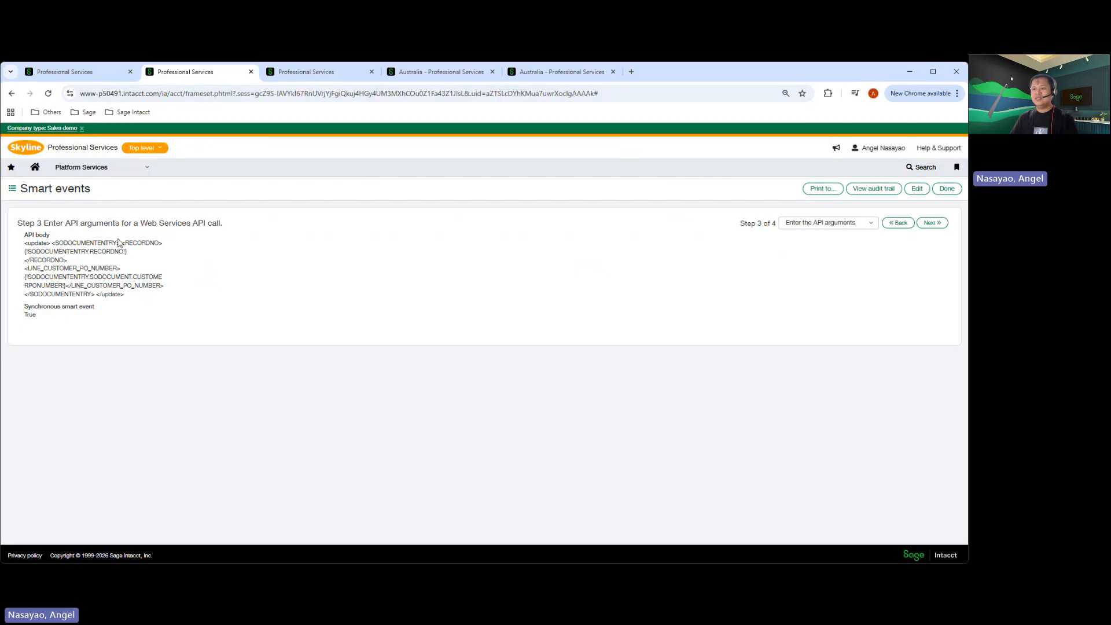
# Open the Project Sales Order smart event for editing and examine the API body in its API arguments step
pyautogui.click(917, 189)
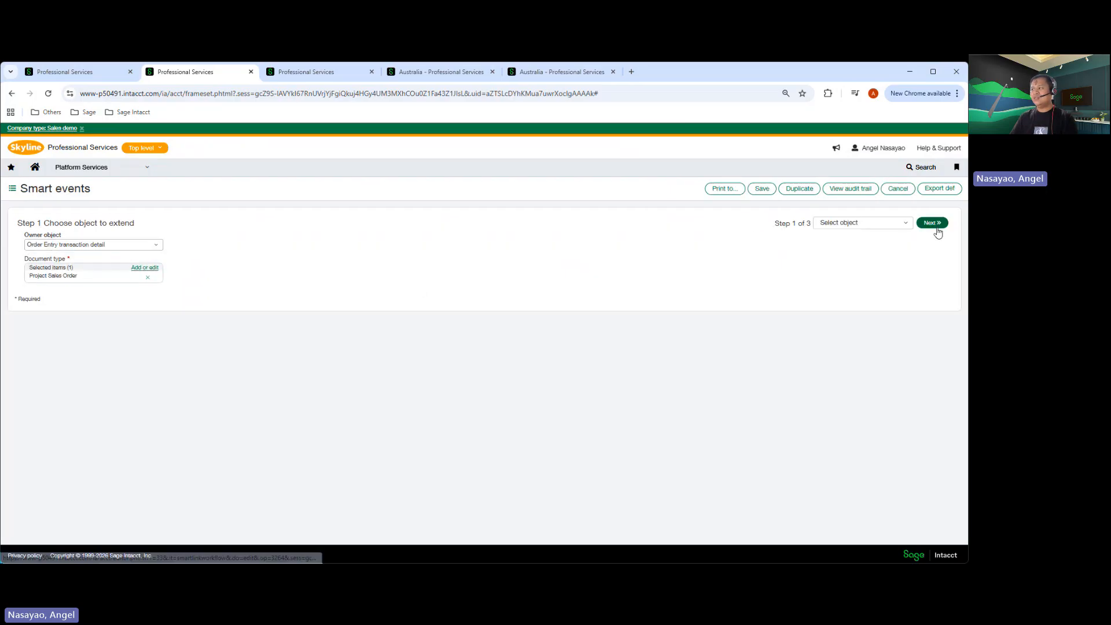
pyautogui.click(871, 224)
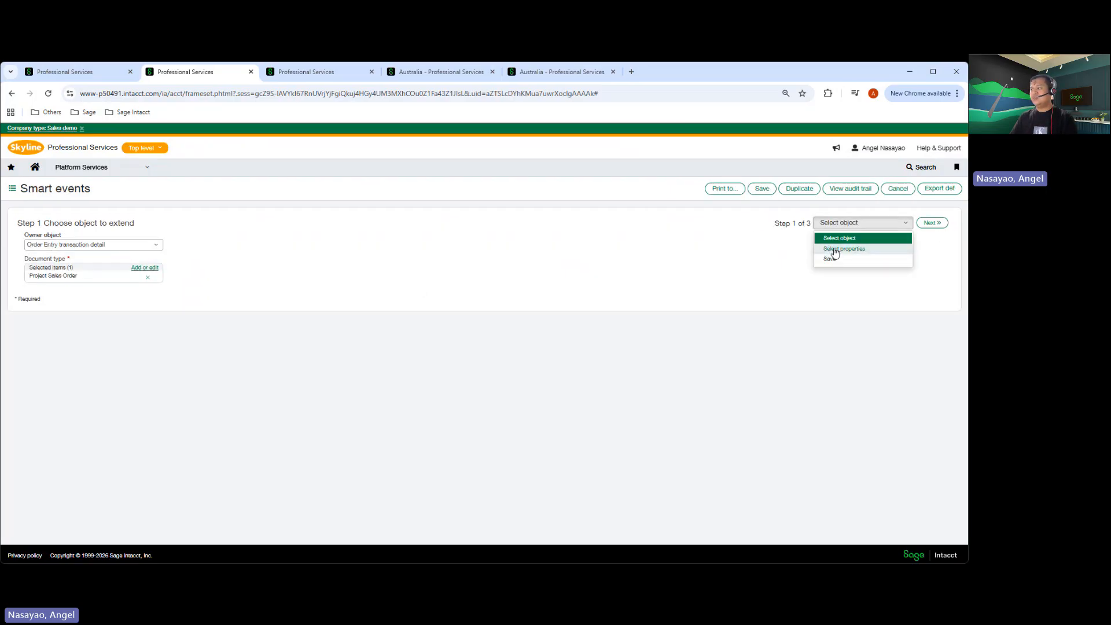
pyautogui.click(835, 249)
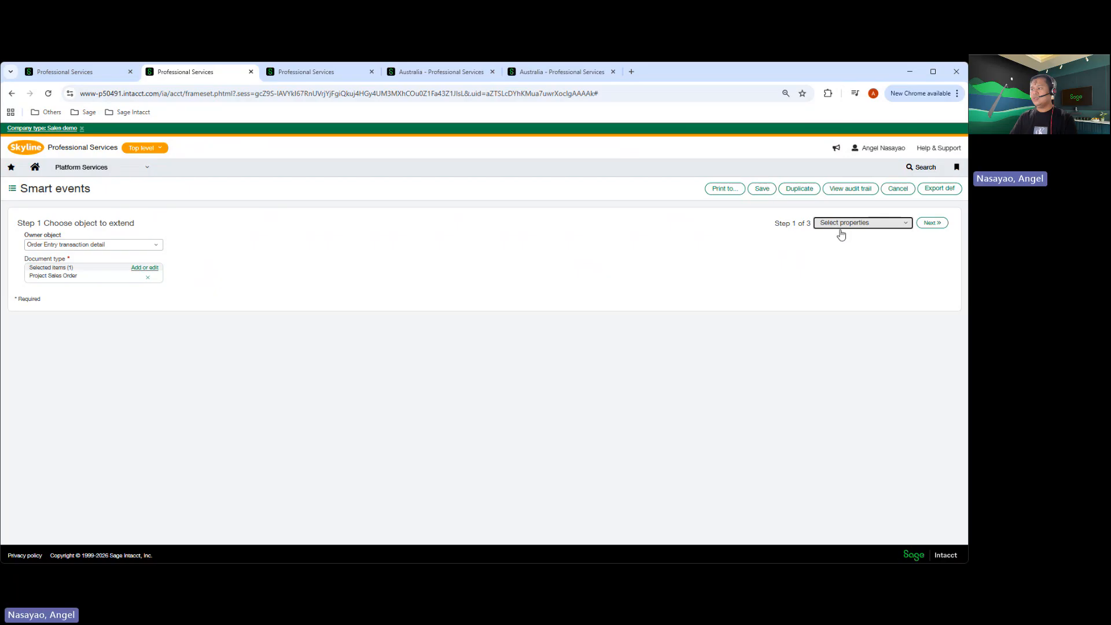
pyautogui.click(820, 226)
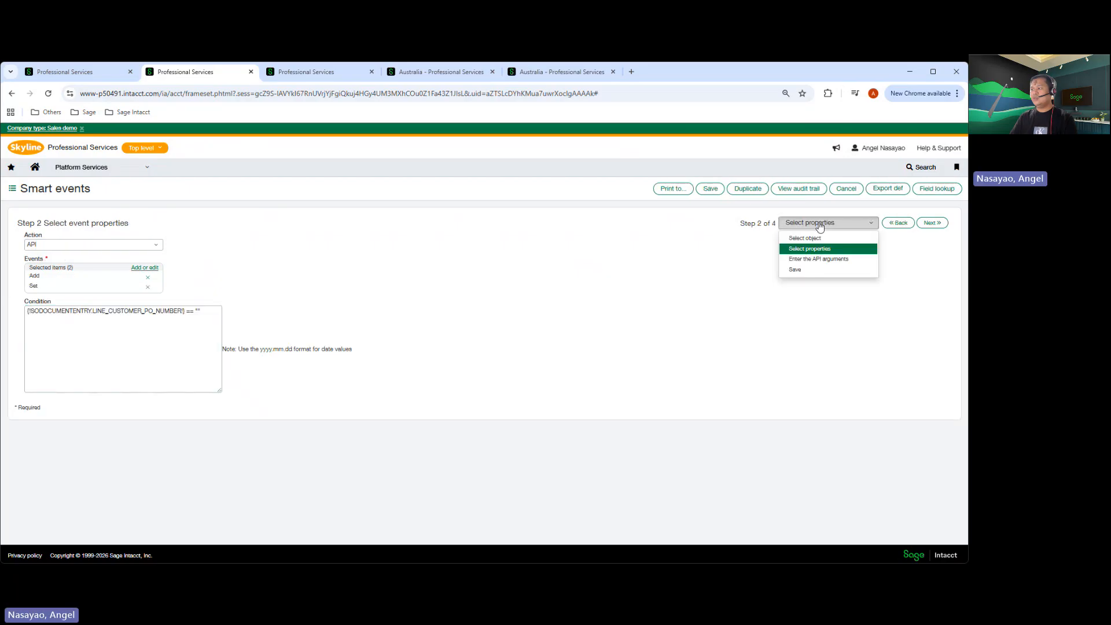
pyautogui.click(805, 259)
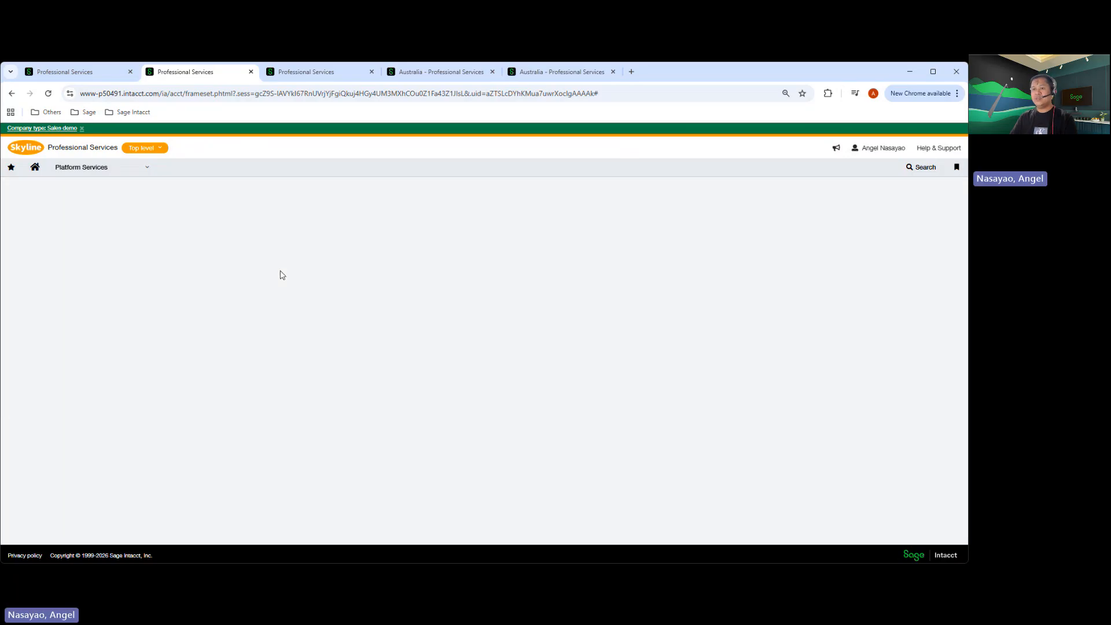
pyautogui.moveTo(214, 337); pyautogui.dragTo(366, 313)
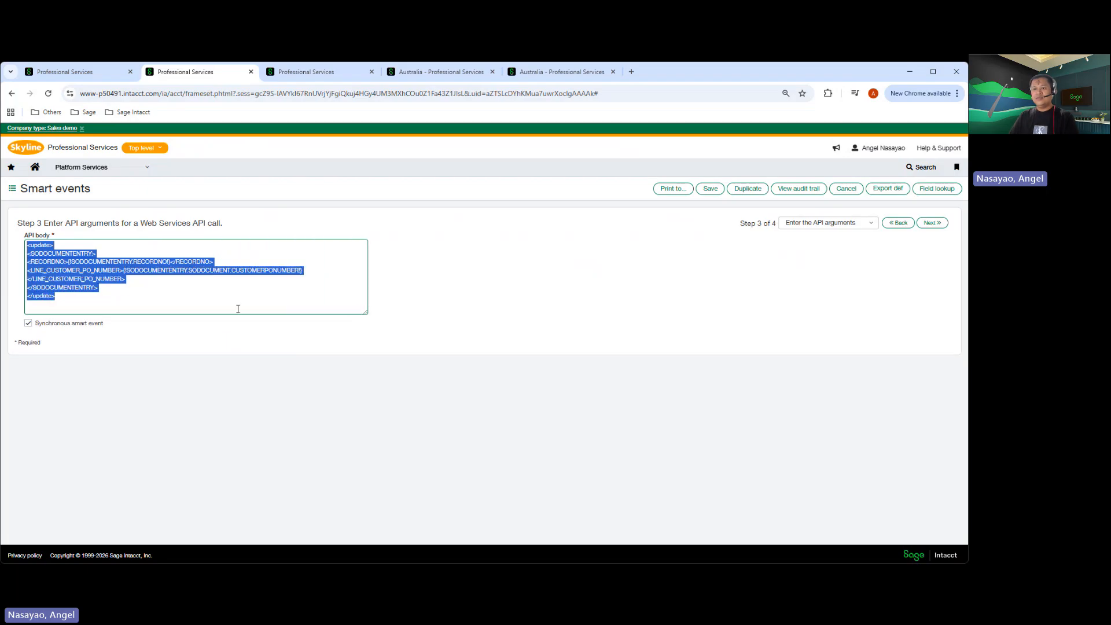
pyautogui.click(183, 297)
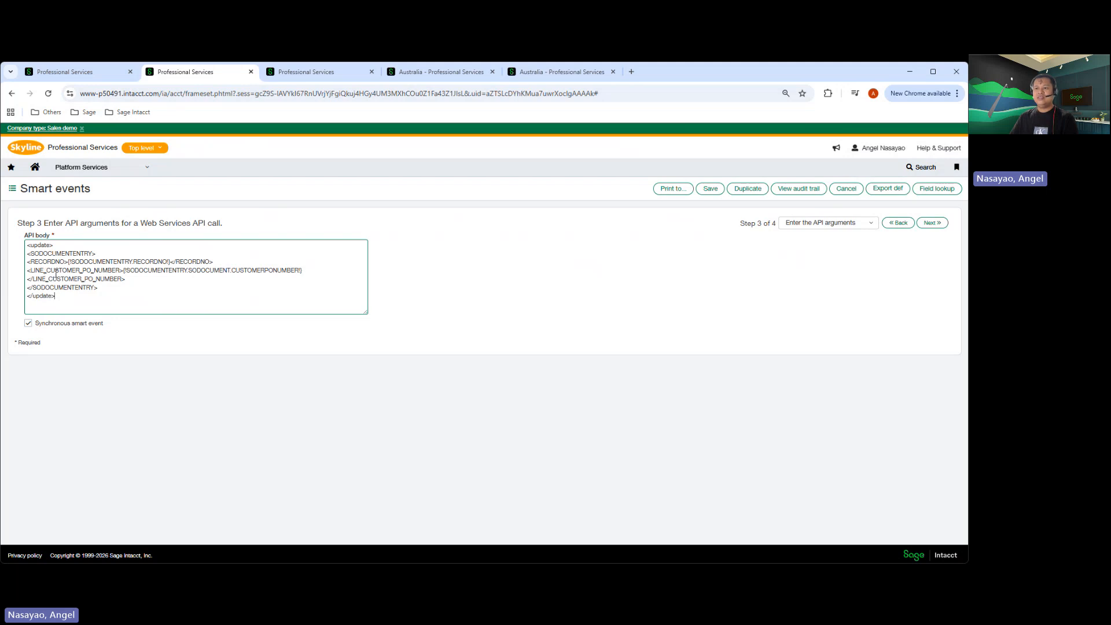
# Compare the custom field's ID with the LINE_CUSTOMER_PO_NUMBER line in the Project Sales Order smart event's API body
pyautogui.click(68, 71)
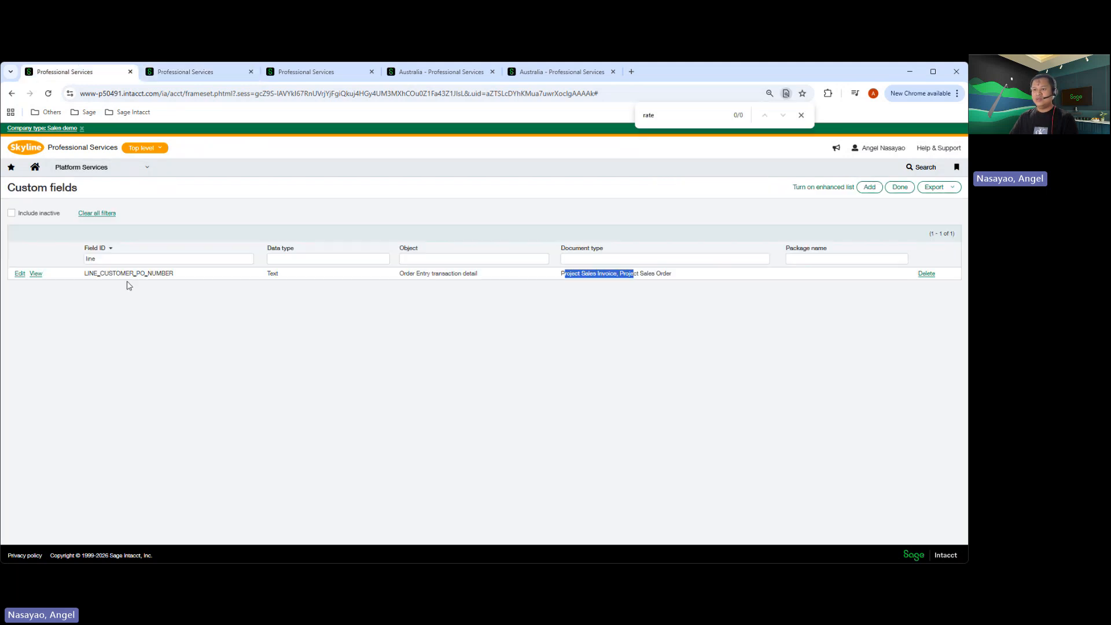
pyautogui.click(178, 72)
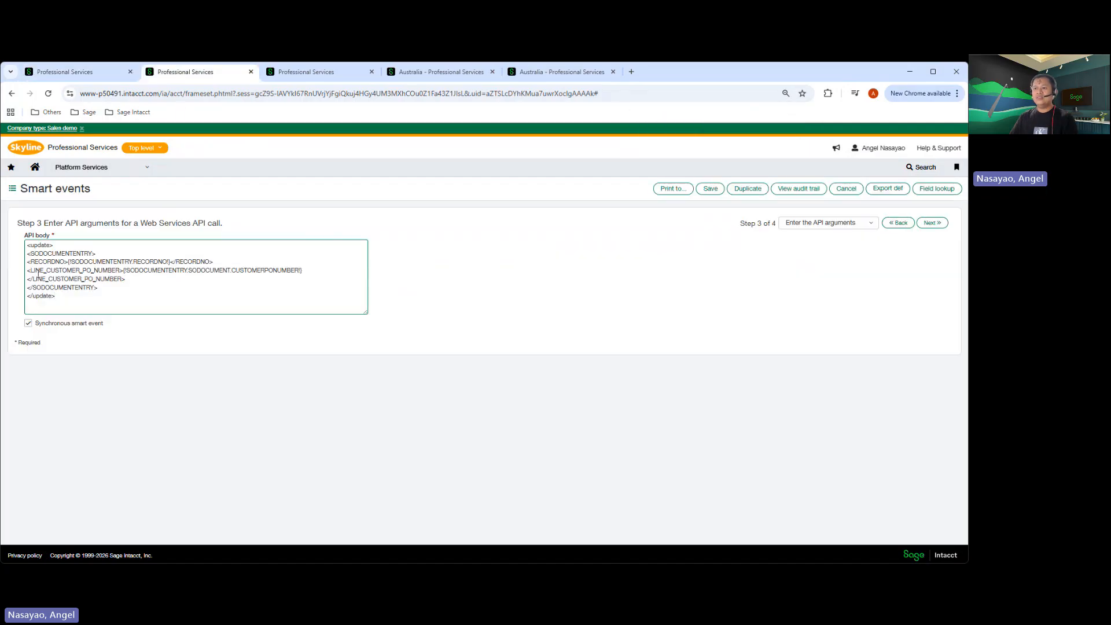
pyautogui.moveTo(55, 272); pyautogui.dragTo(298, 273)
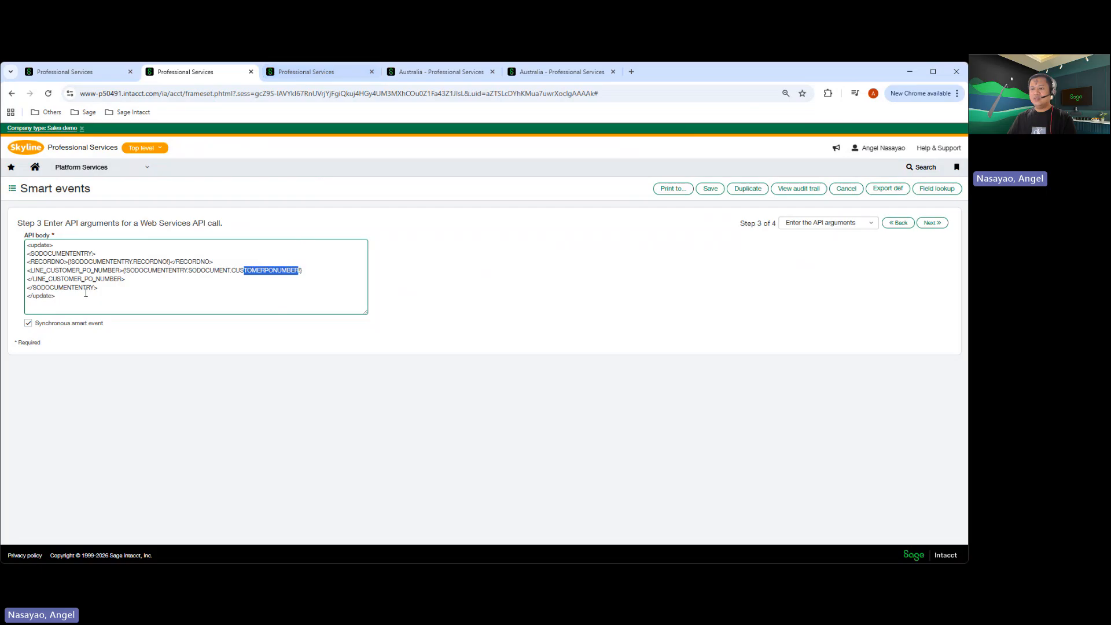
# Open the Project Sales Invoice smart event for editing and examine its condition, enlarging the condition box to fit the expression
pyautogui.click(298, 74)
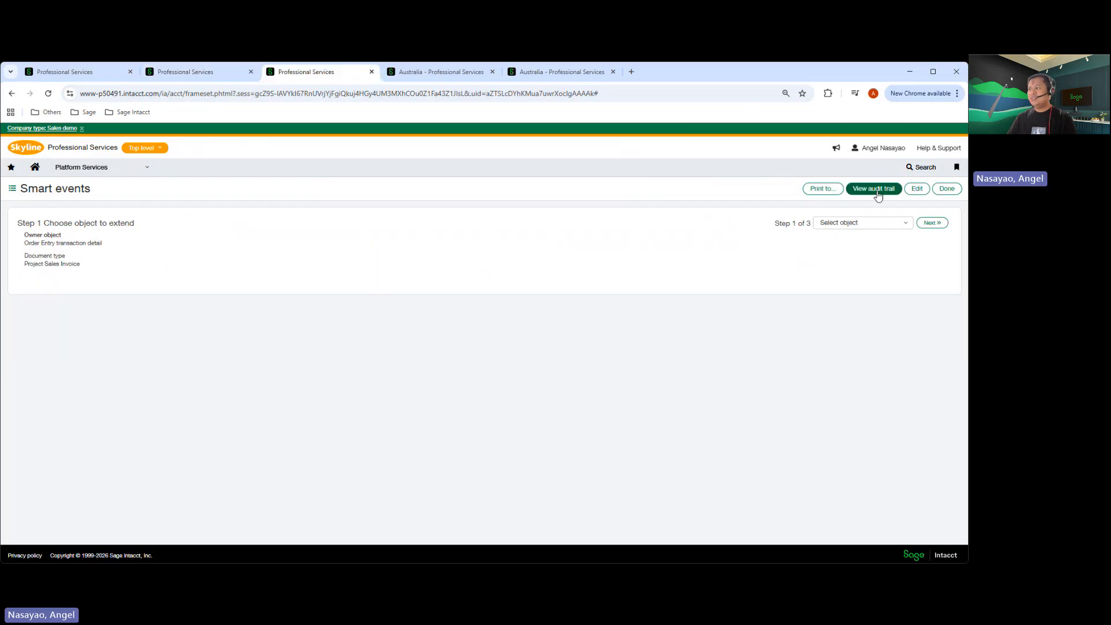
pyautogui.click(917, 191)
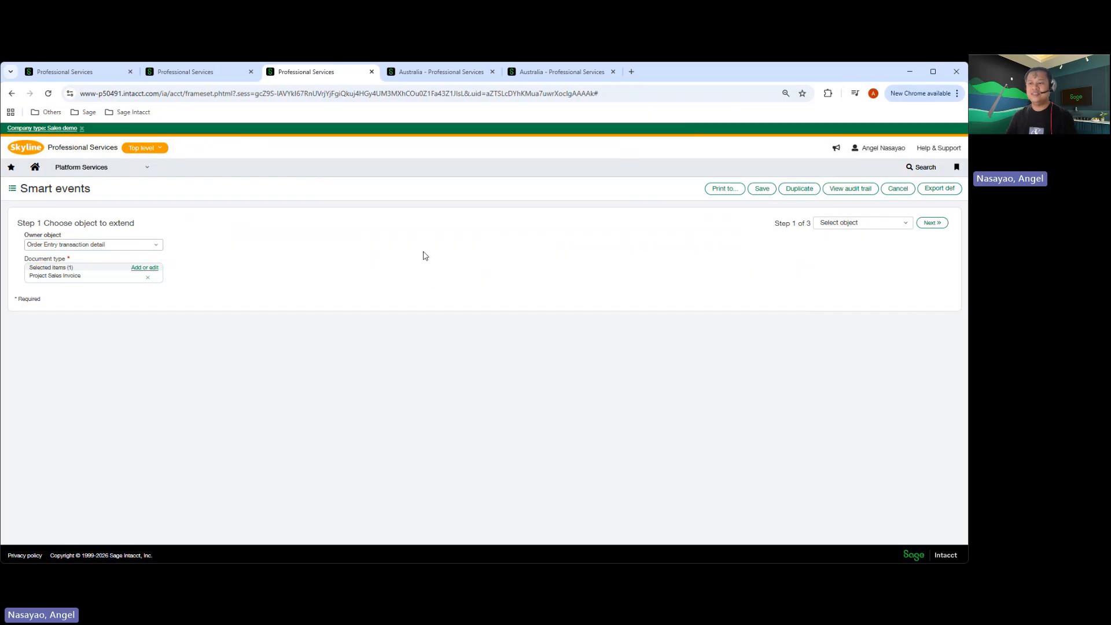
pyautogui.click(931, 223)
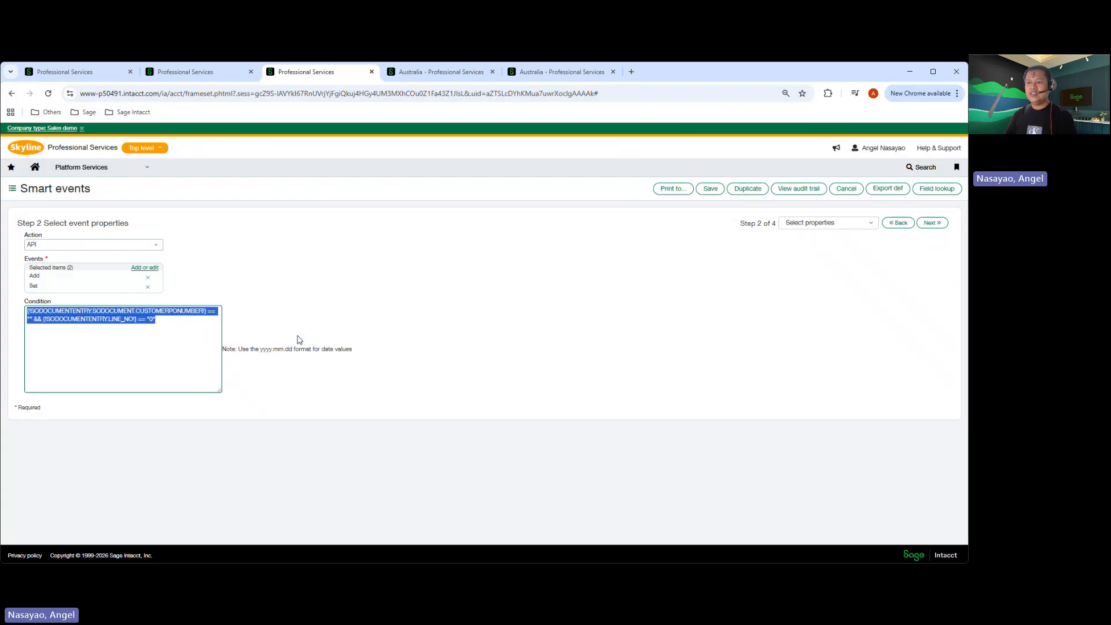
pyautogui.moveTo(218, 390); pyautogui.dragTo(400, 334)
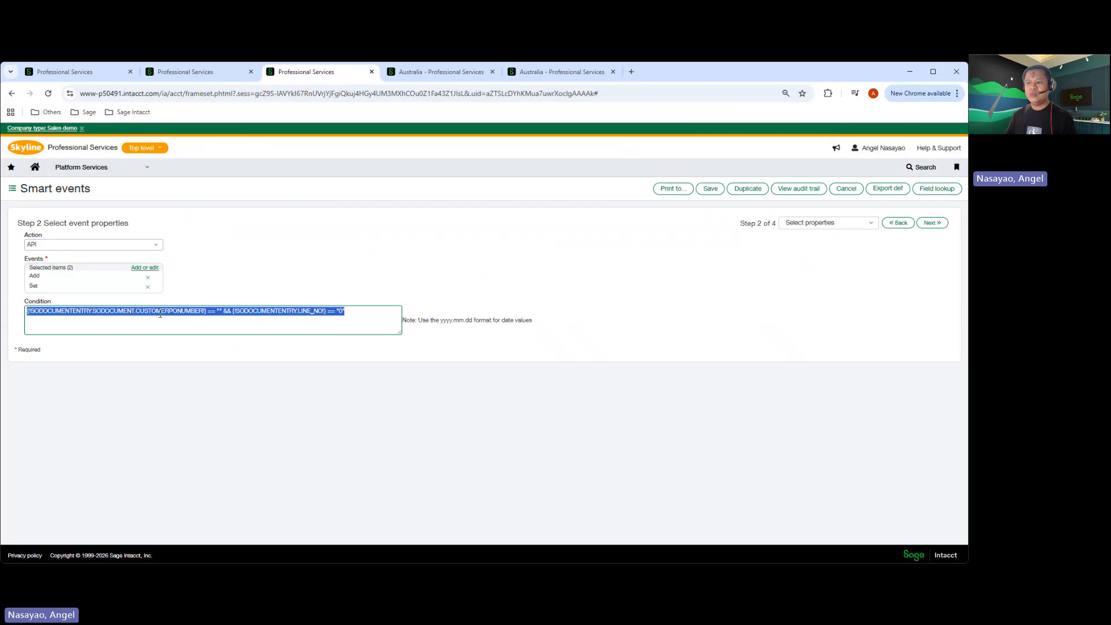
pyautogui.click(897, 223)
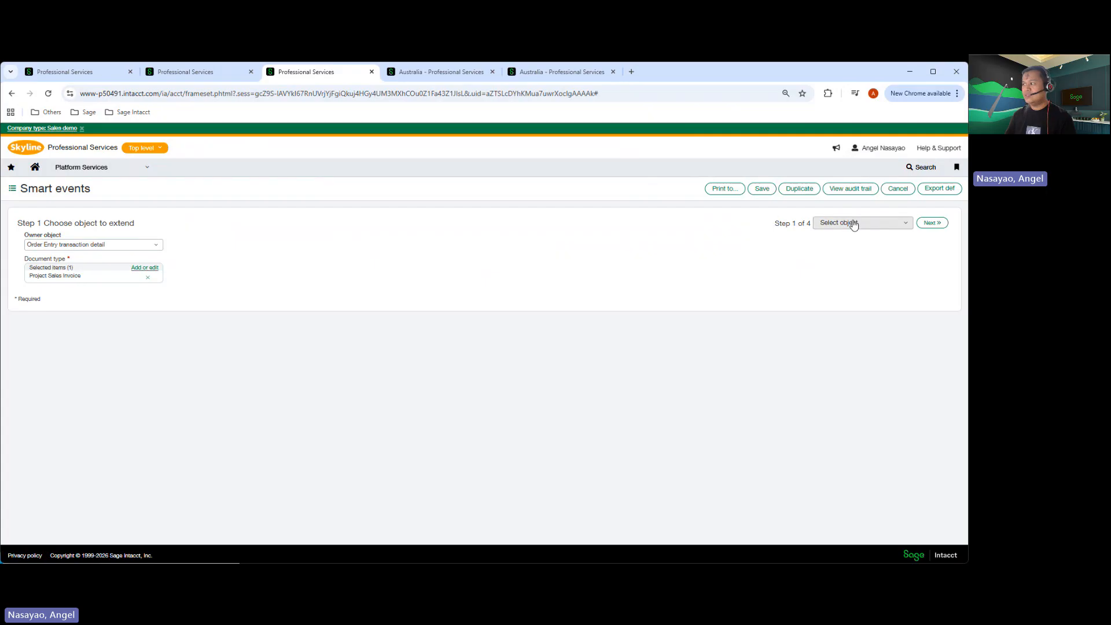
pyautogui.click(932, 222)
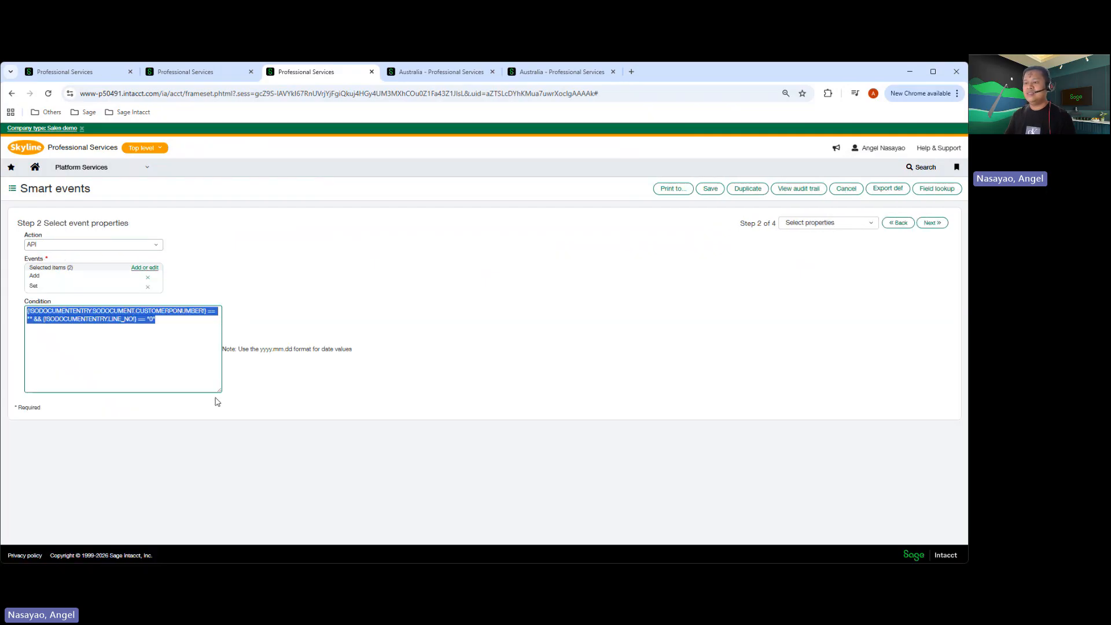
pyautogui.moveTo(219, 391); pyautogui.dragTo(456, 345)
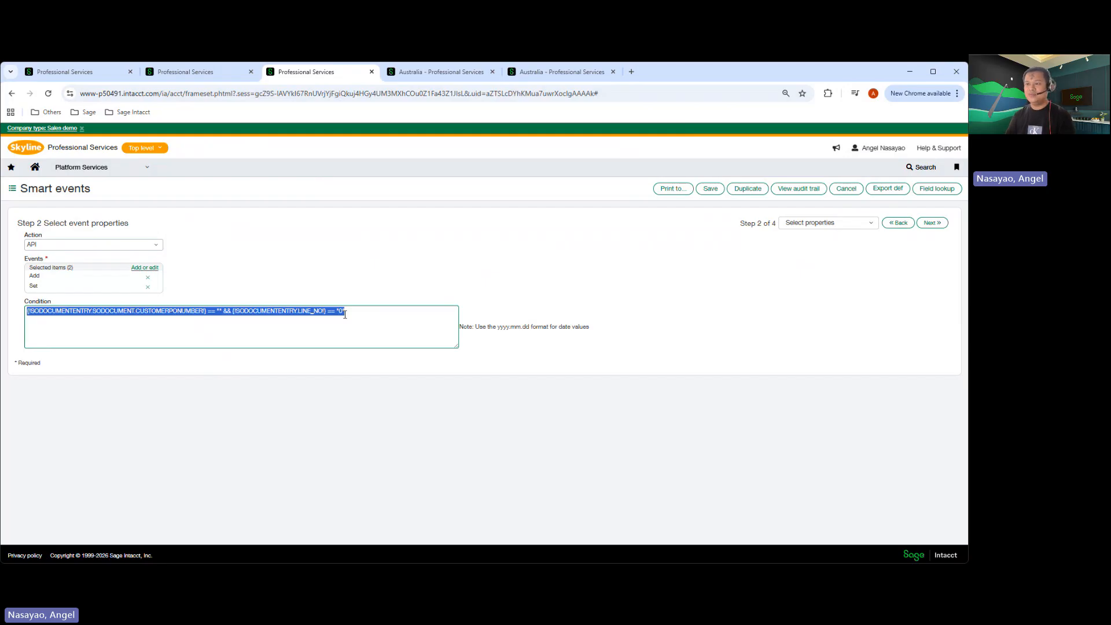
# Examine the API body of the Project Sales Invoice smart event, widening the box so each statement fits on one line
pyautogui.click(931, 223)
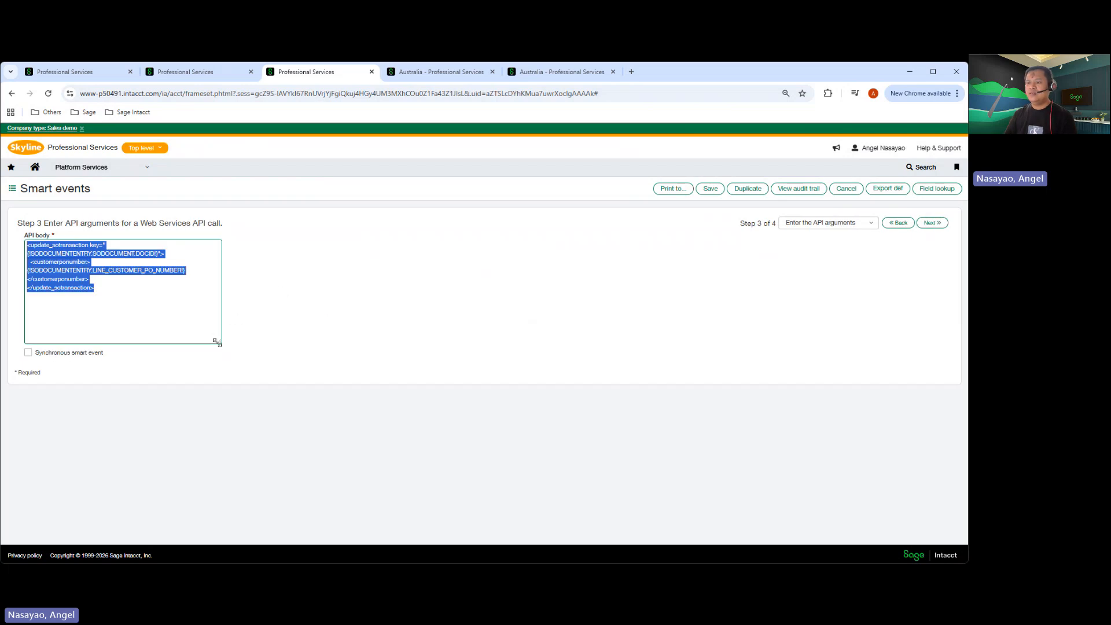
pyautogui.moveTo(217, 342); pyautogui.dragTo(352, 293)
pyautogui.click(108, 270)
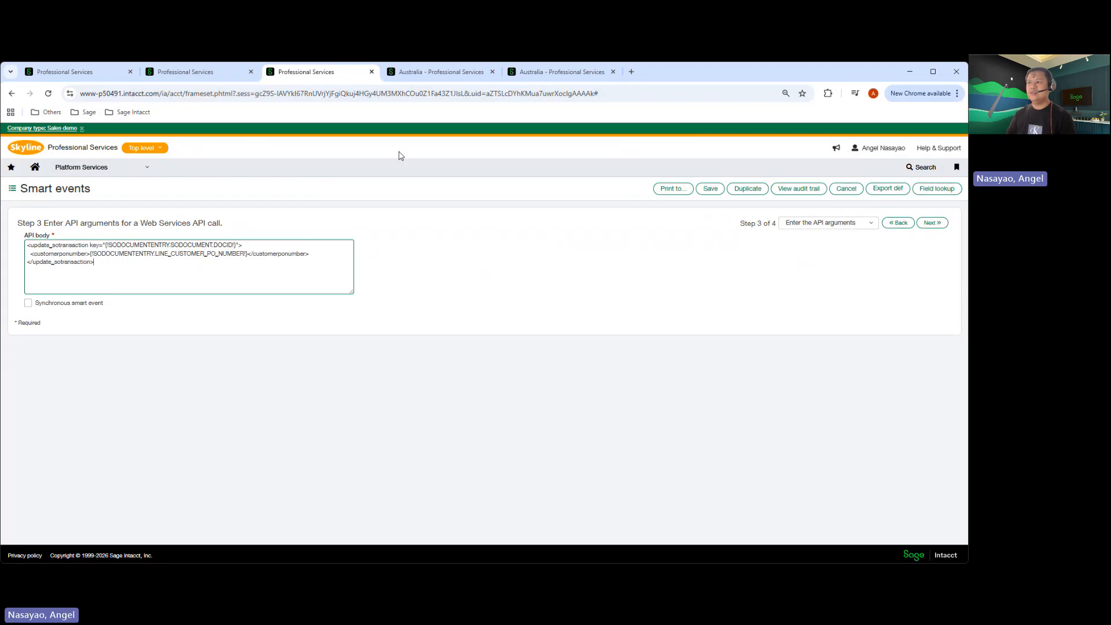
# Return to the Australia entity session and start a new Project Sales Order transaction in Order Entry
pyautogui.click(431, 75)
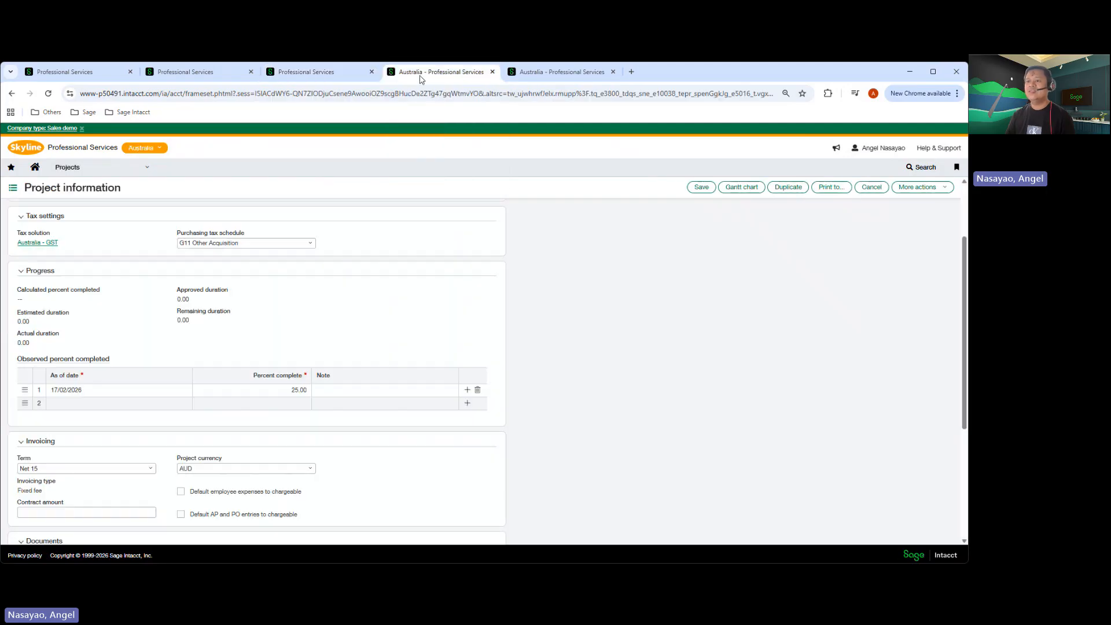
pyautogui.scroll(2, 162, 297)
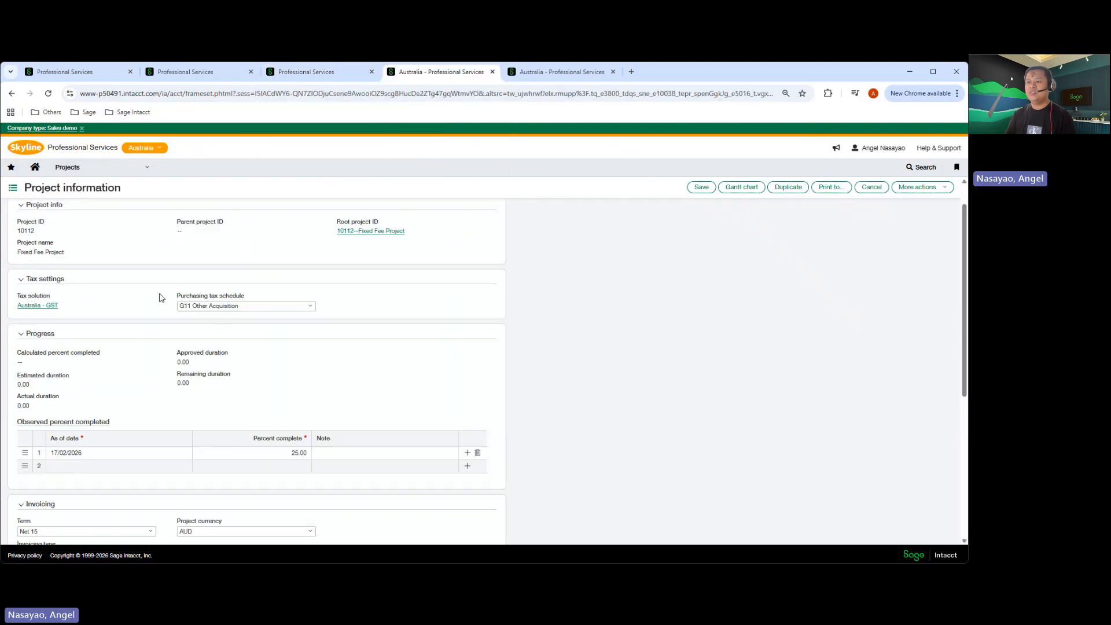
pyautogui.scroll(-2, 160, 298)
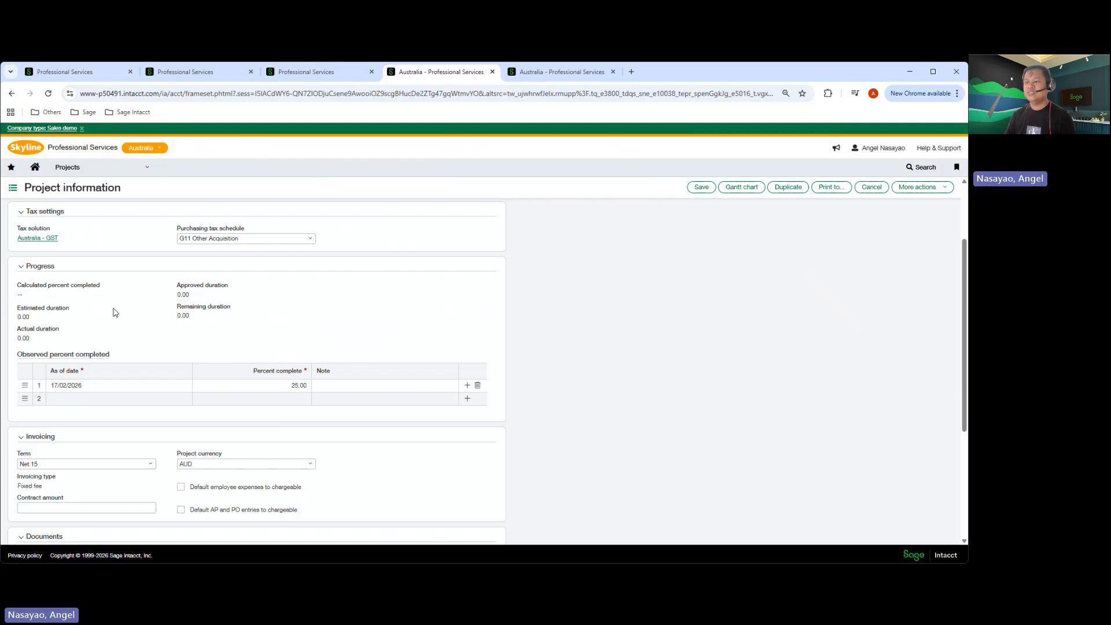
pyautogui.click(147, 167)
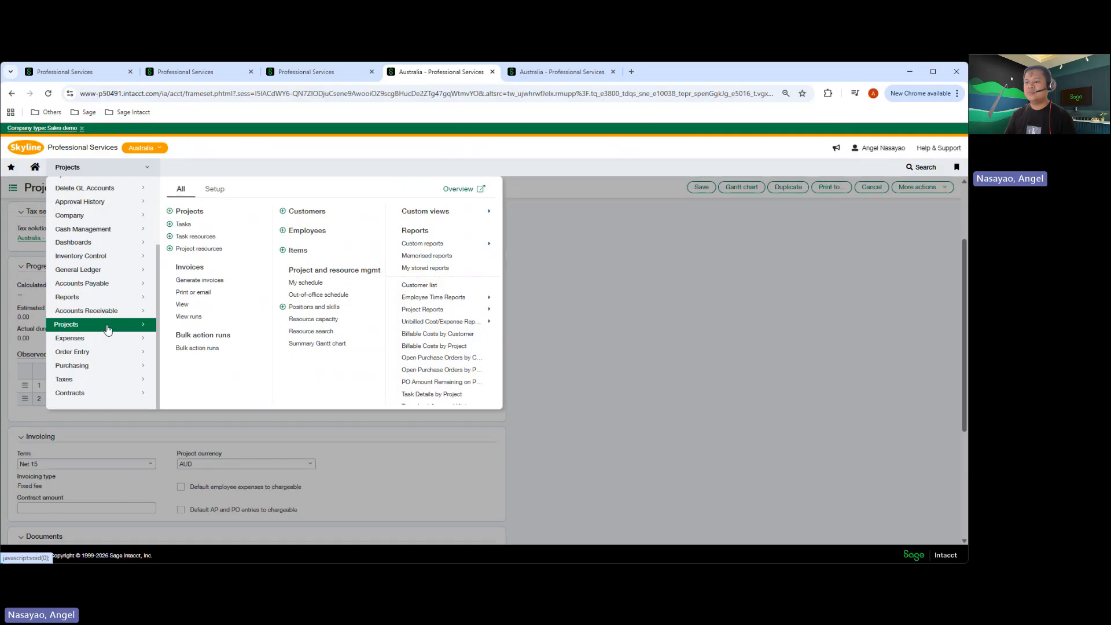
pyautogui.click(110, 352)
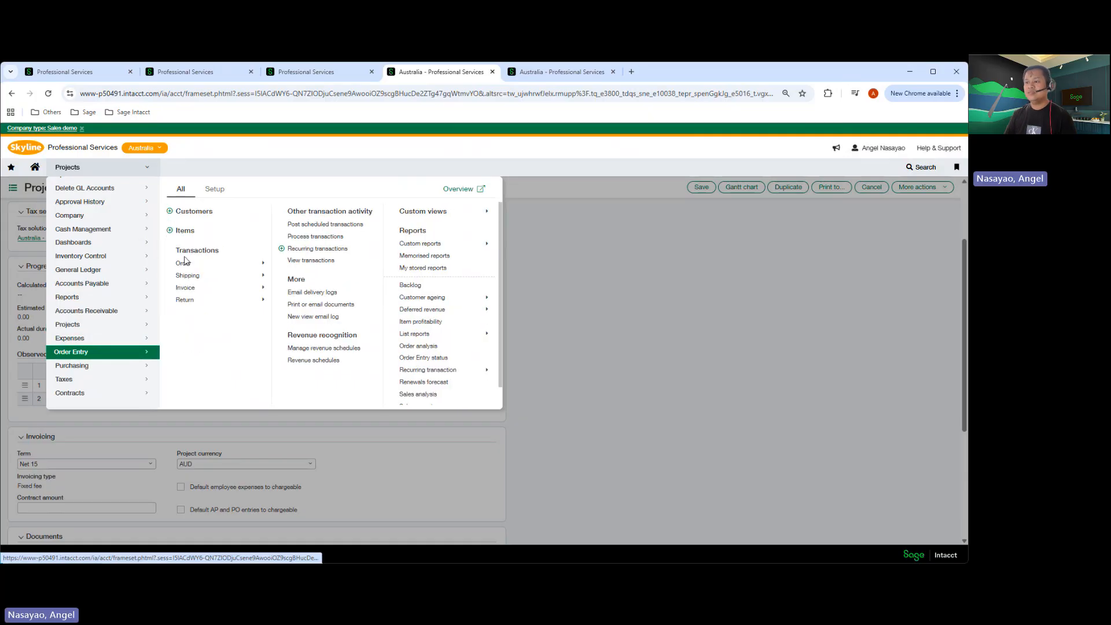
pyautogui.moveTo(254, 263)
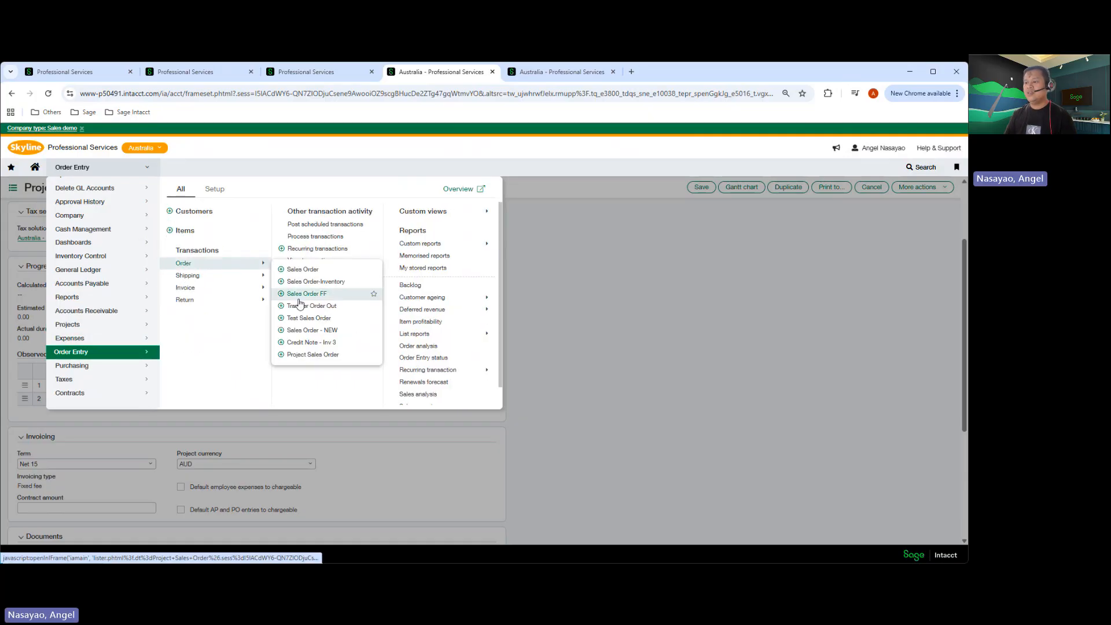
pyautogui.click(282, 355)
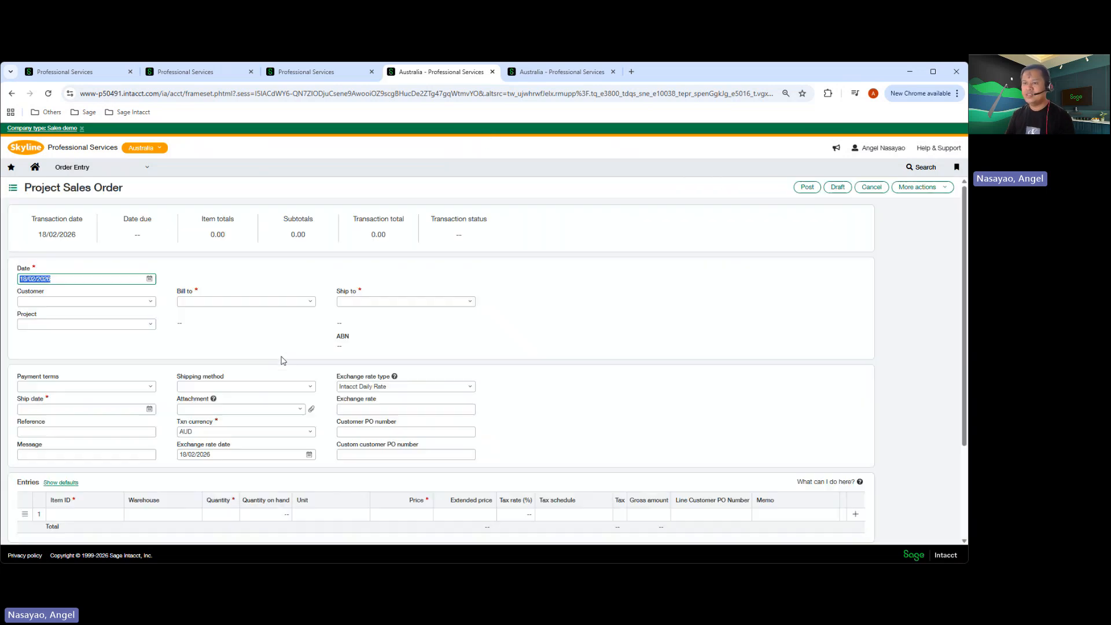
# Fill in the order header with customer Lael Construction Pty Ltd, project Fixed Fee Project and payment terms Net 15
pyautogui.click(139, 301)
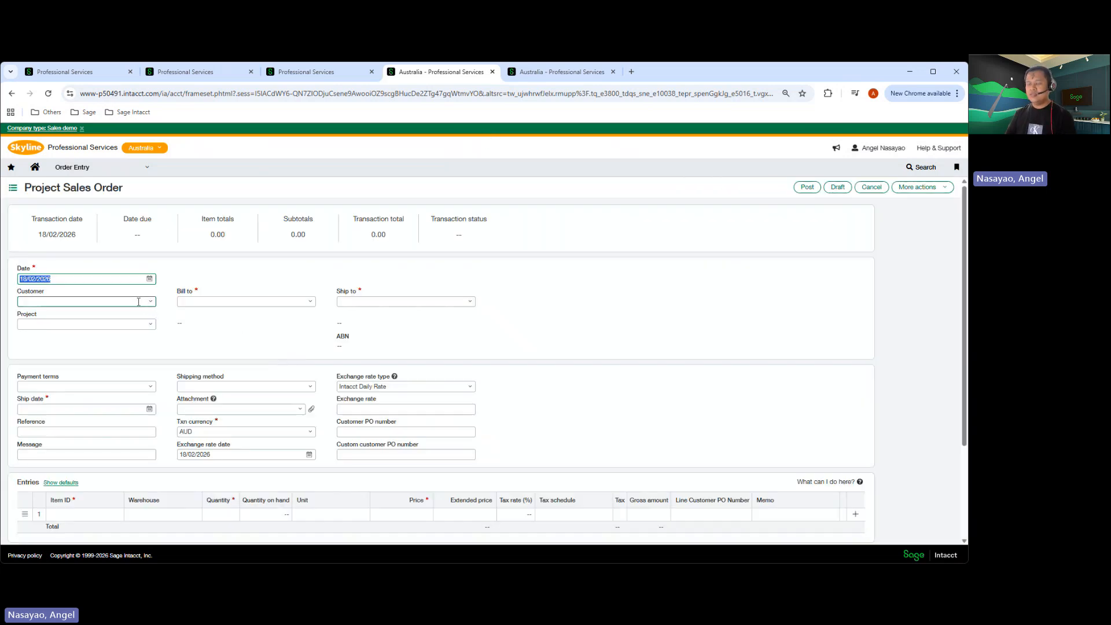
pyautogui.write('lae')
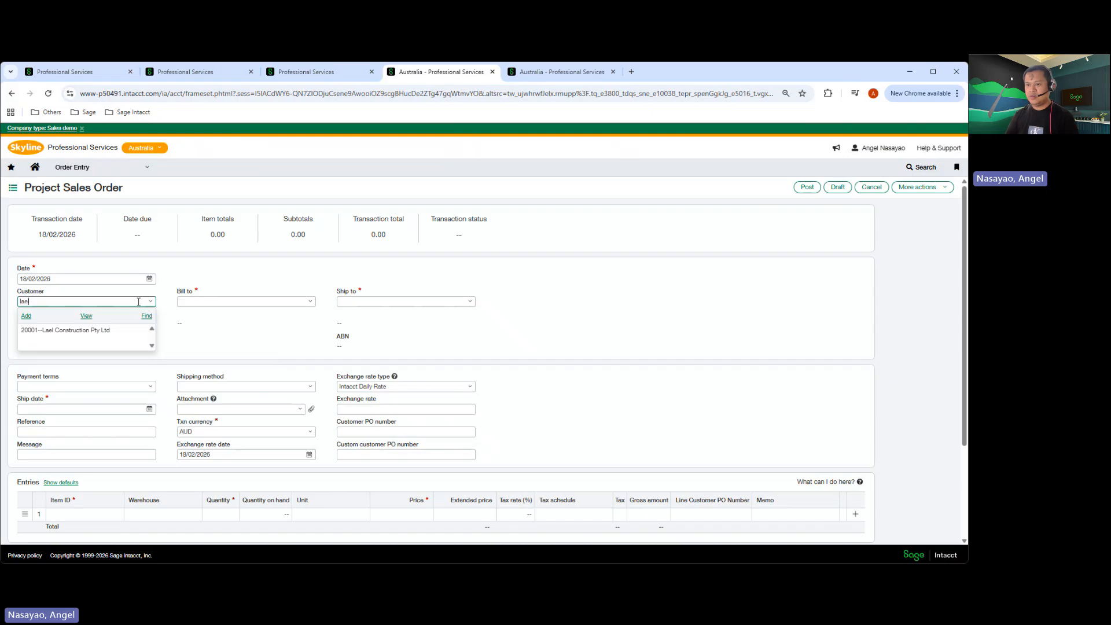
pyautogui.click(142, 330)
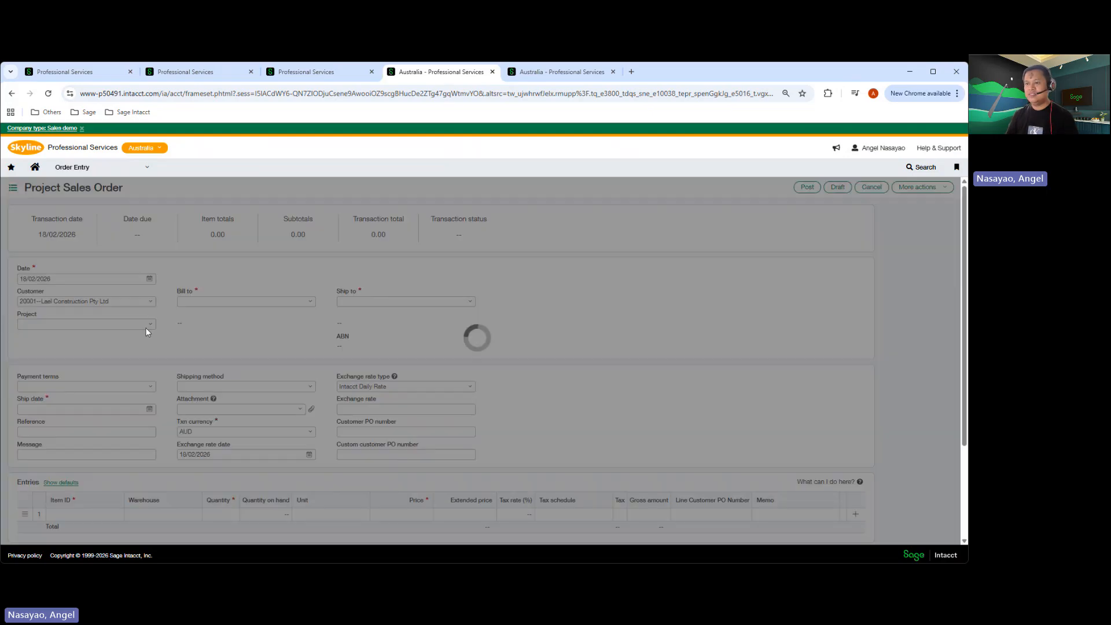
pyautogui.scroll(-2, 204, 316)
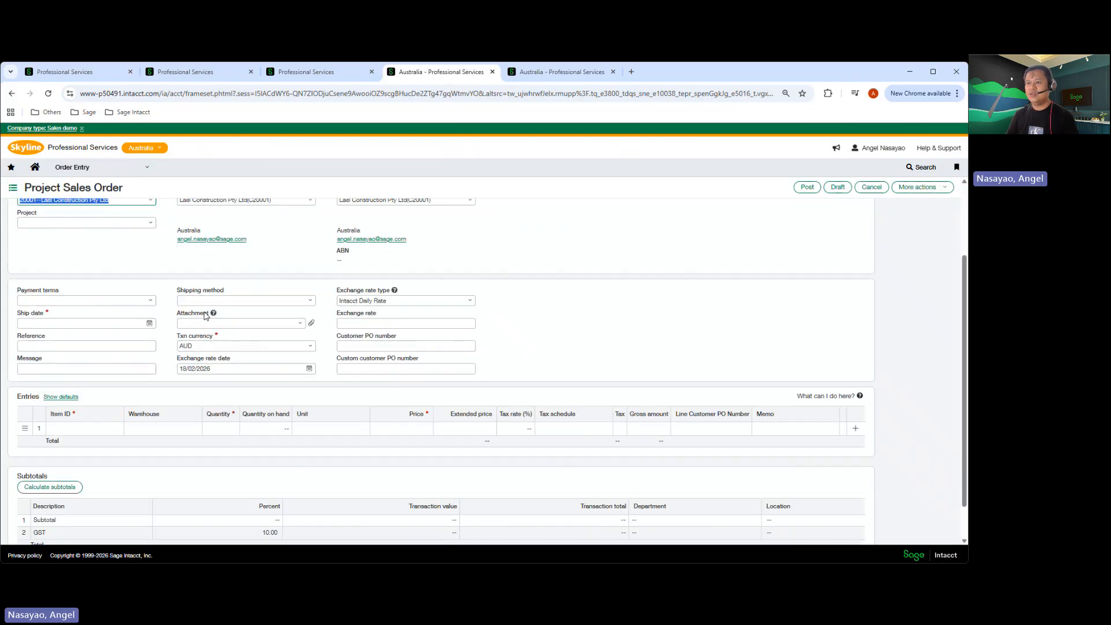
pyautogui.scroll(1, 205, 315)
pyautogui.click(150, 273)
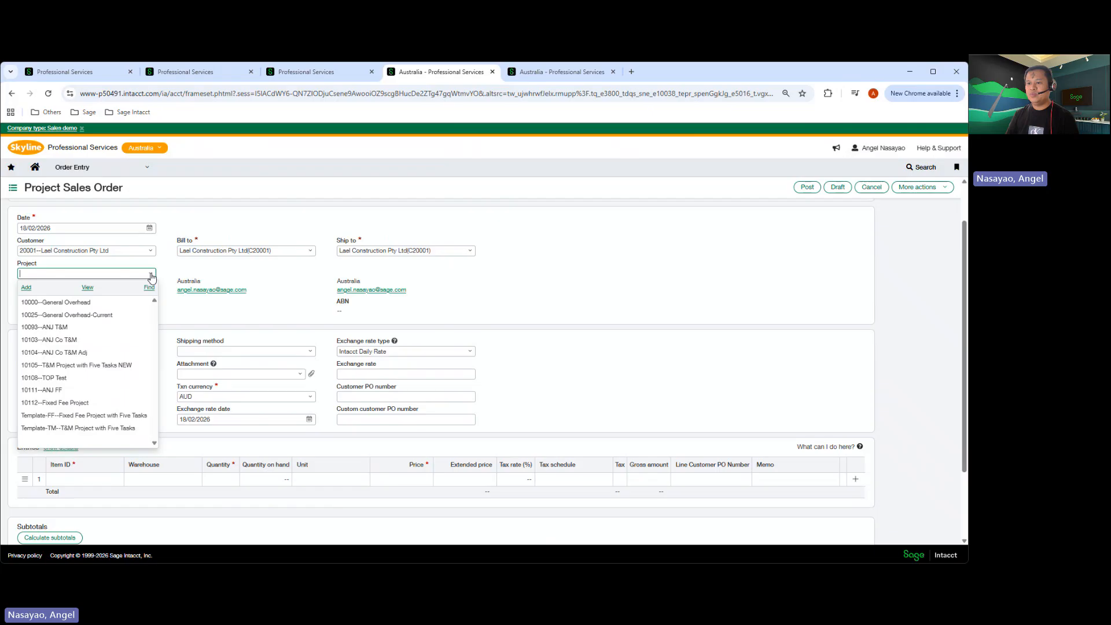
pyautogui.click(57, 402)
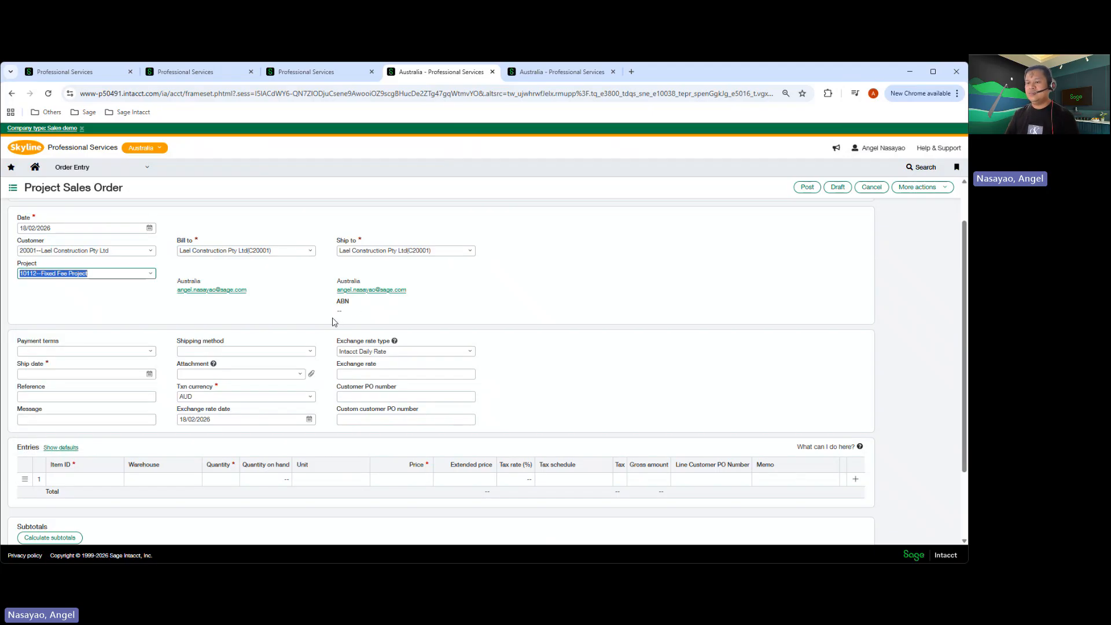
pyautogui.click(149, 352)
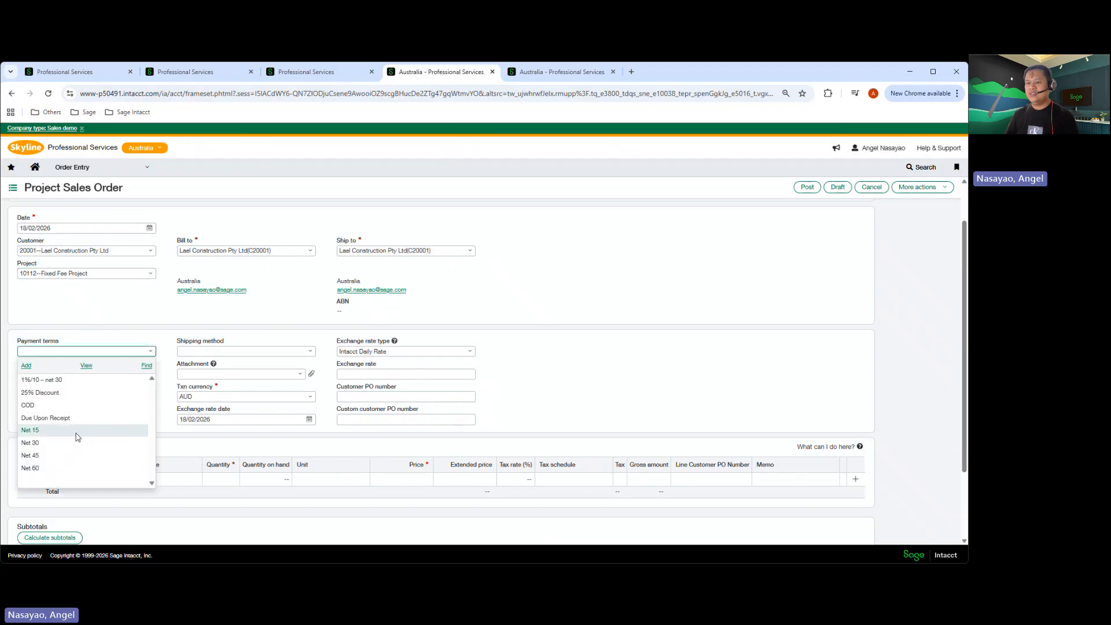
pyautogui.click(77, 431)
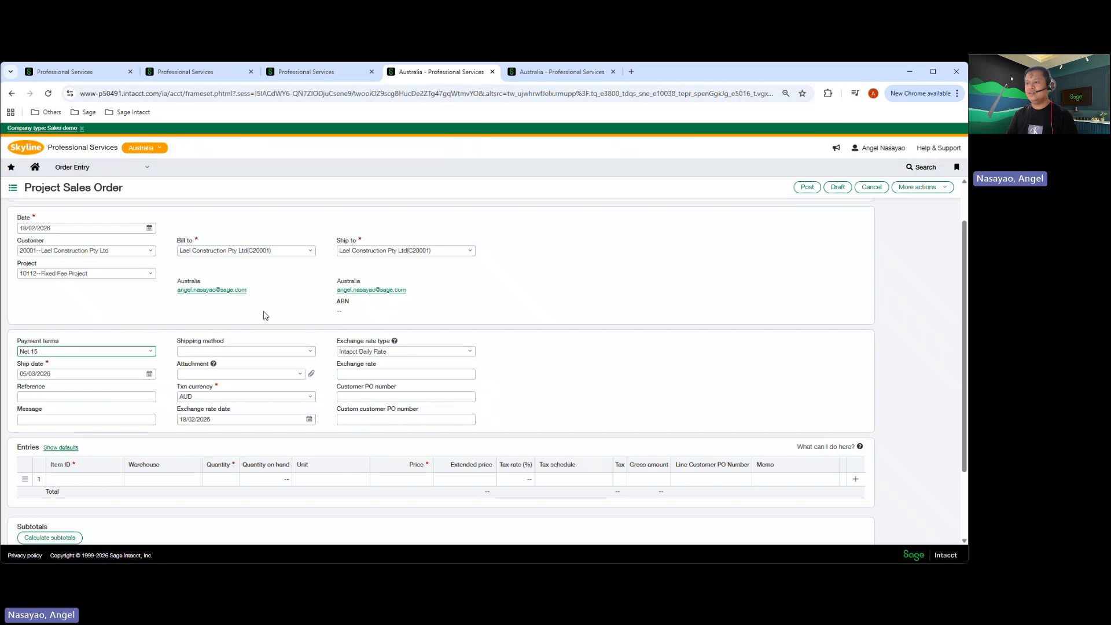
# Add the item 1001--Service 1 as the first entry line with a price of 5,000
pyautogui.scroll(-1, 283, 301)
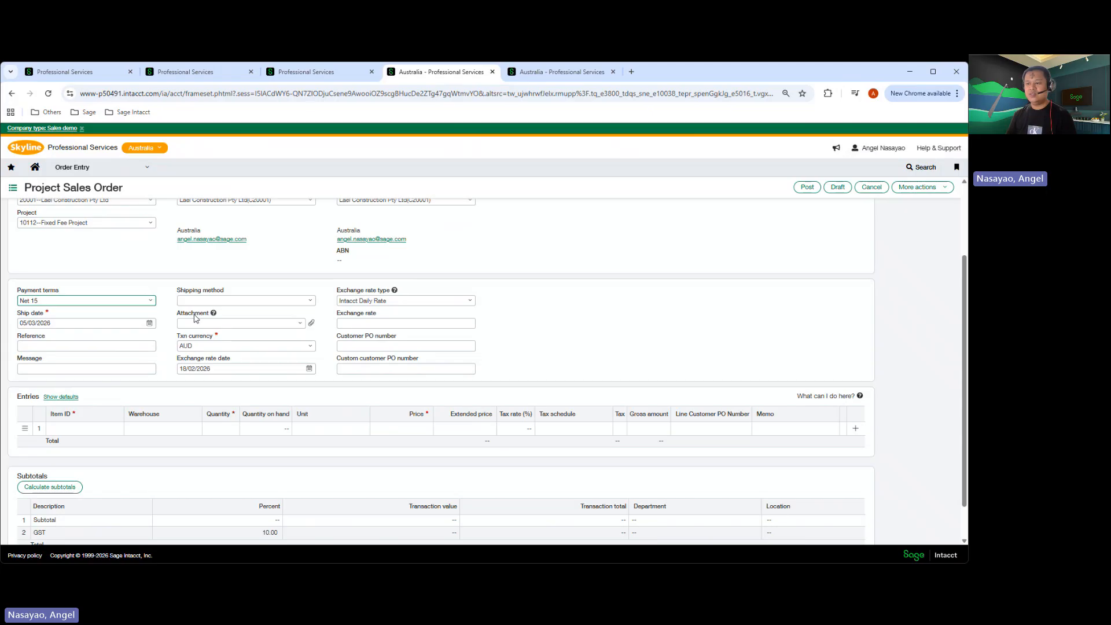
pyautogui.click(84, 431)
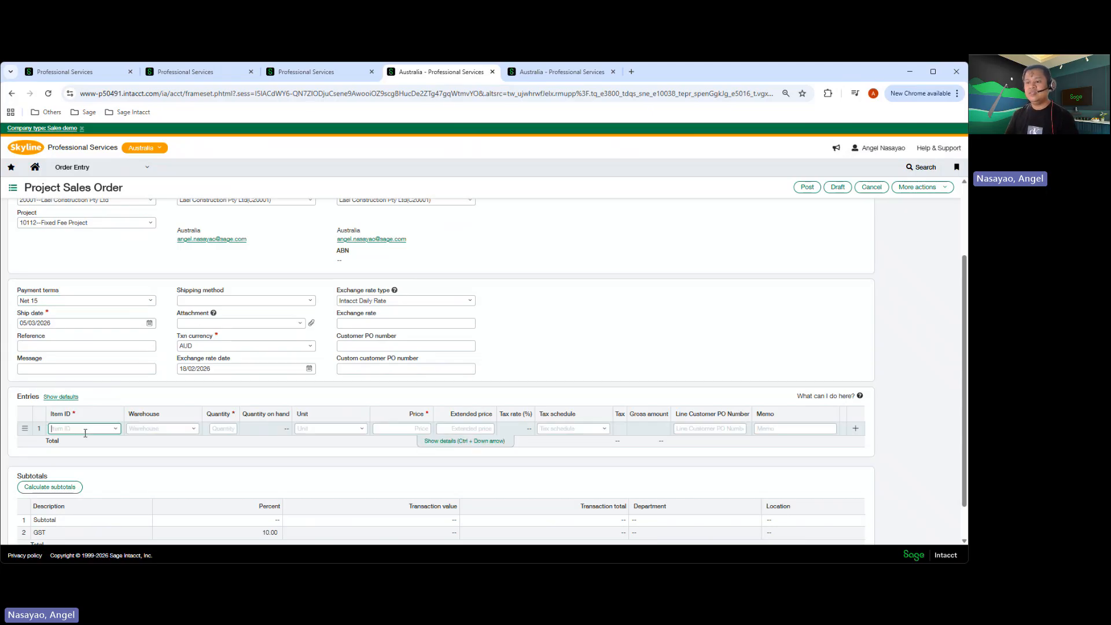
pyautogui.click(115, 429)
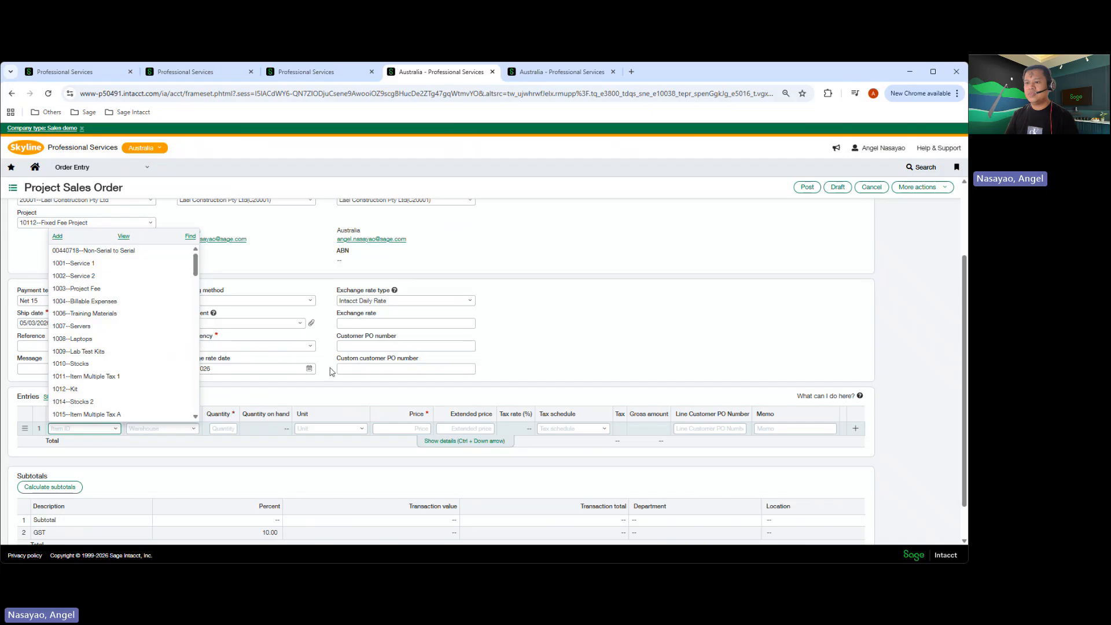
pyautogui.click(122, 264)
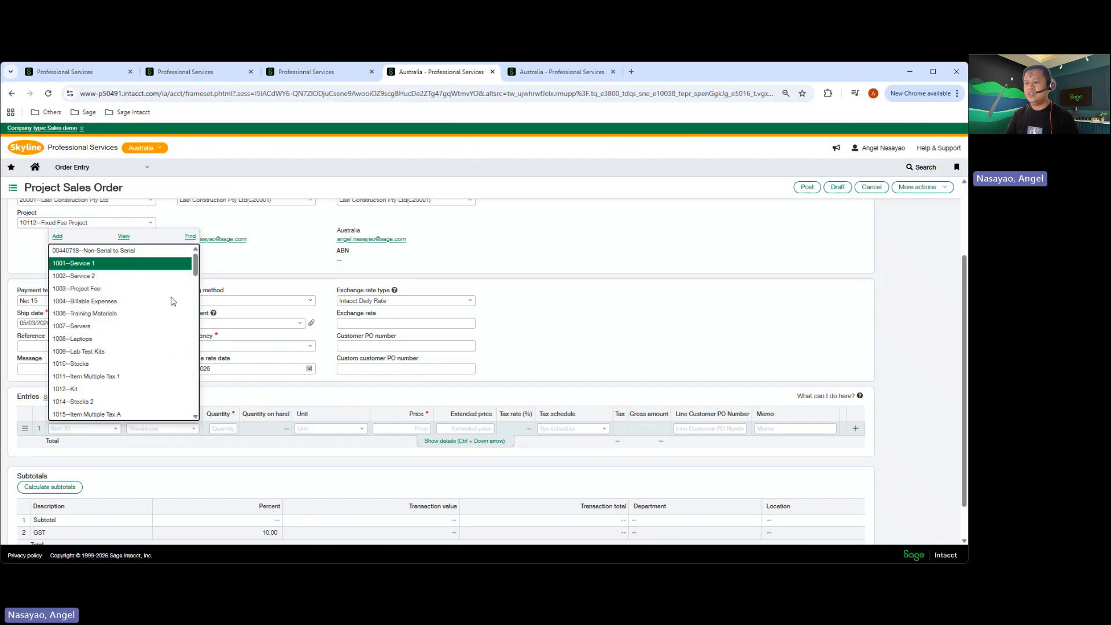
pyautogui.press('Return')
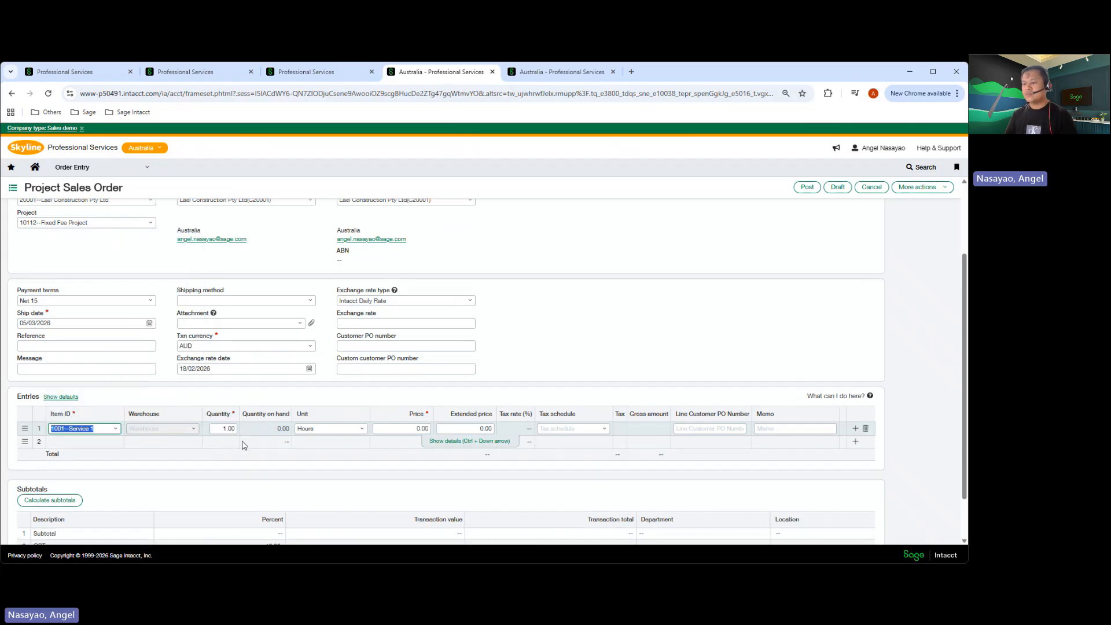
pyautogui.moveTo(412, 428); pyautogui.dragTo(438, 428)
pyautogui.write('5')
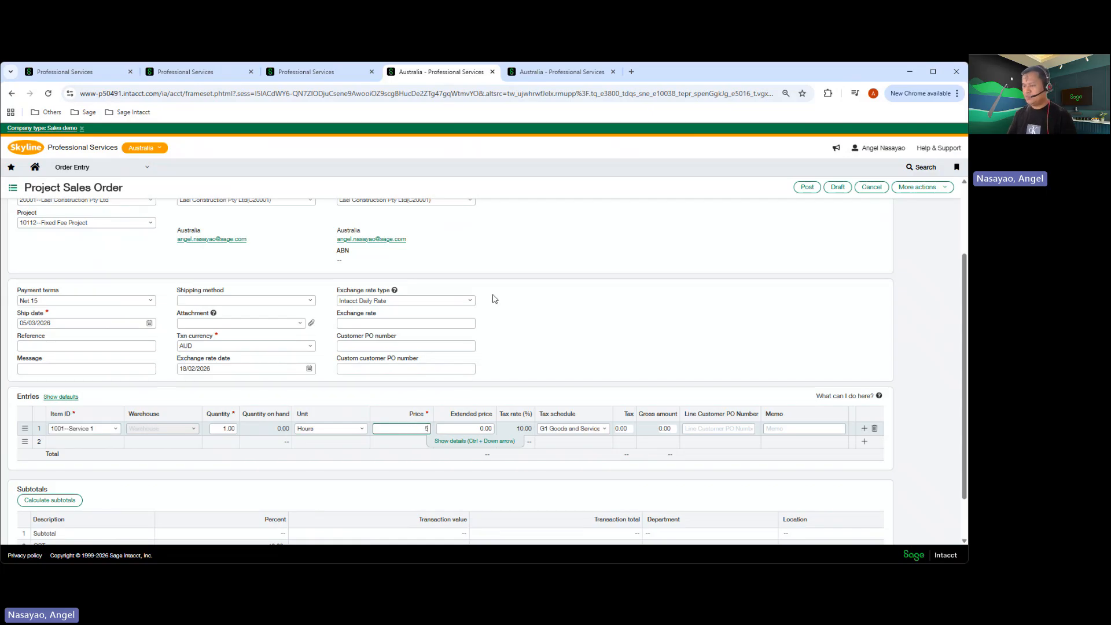
pyautogui.write(',000')
pyautogui.click(587, 318)
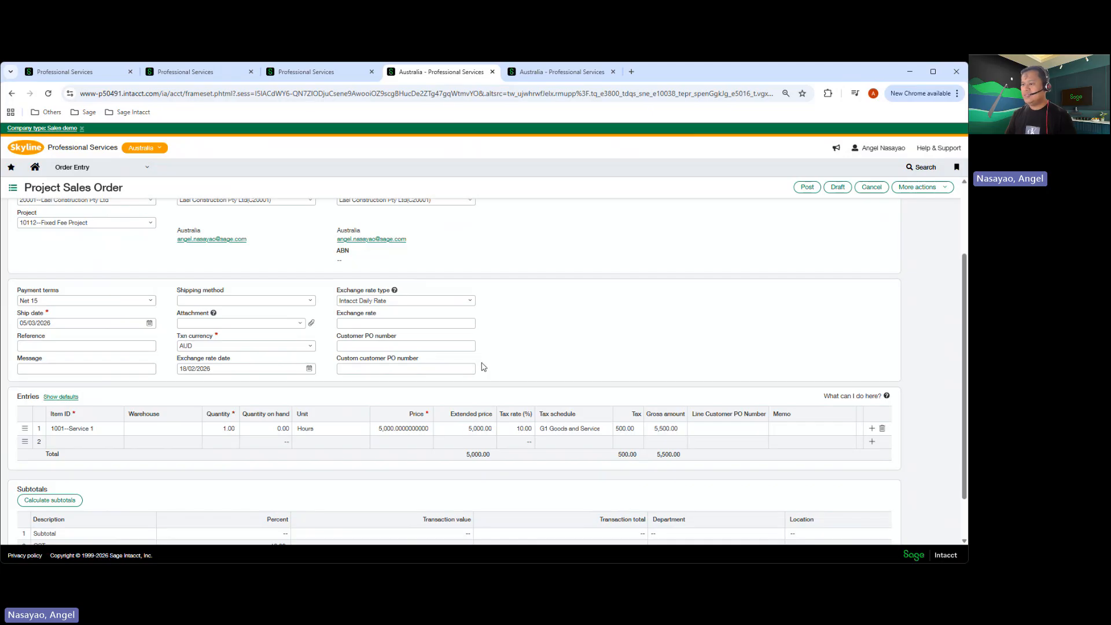
# Enter the customer's purchase order number in the header's Customer PO number field, leaving the custom customer PO number blank
pyautogui.click(343, 342)
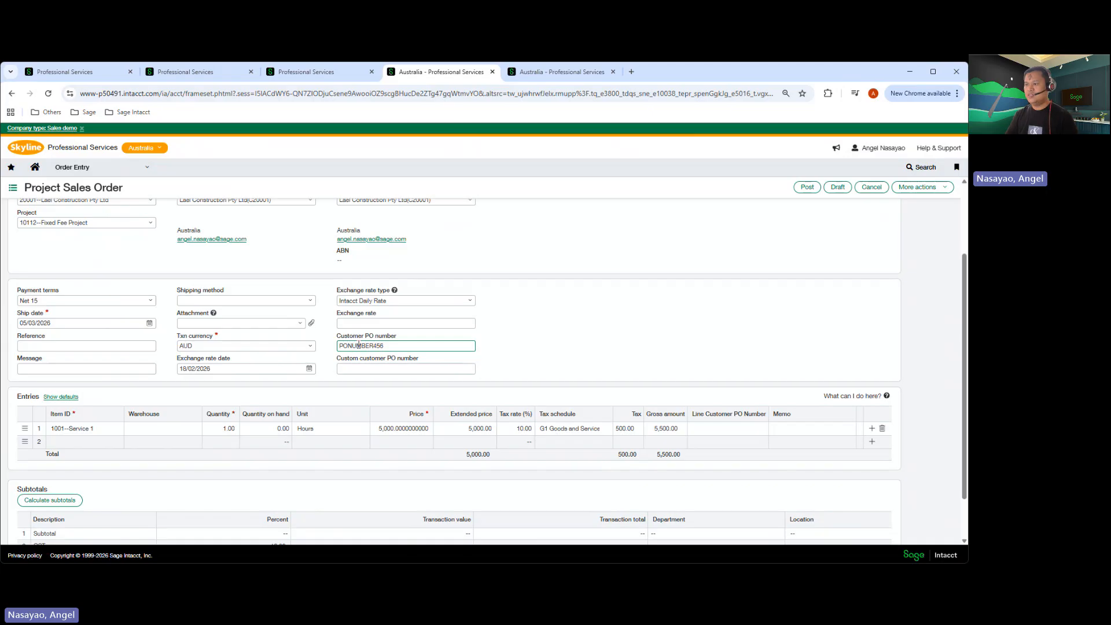
pyautogui.click(561, 317)
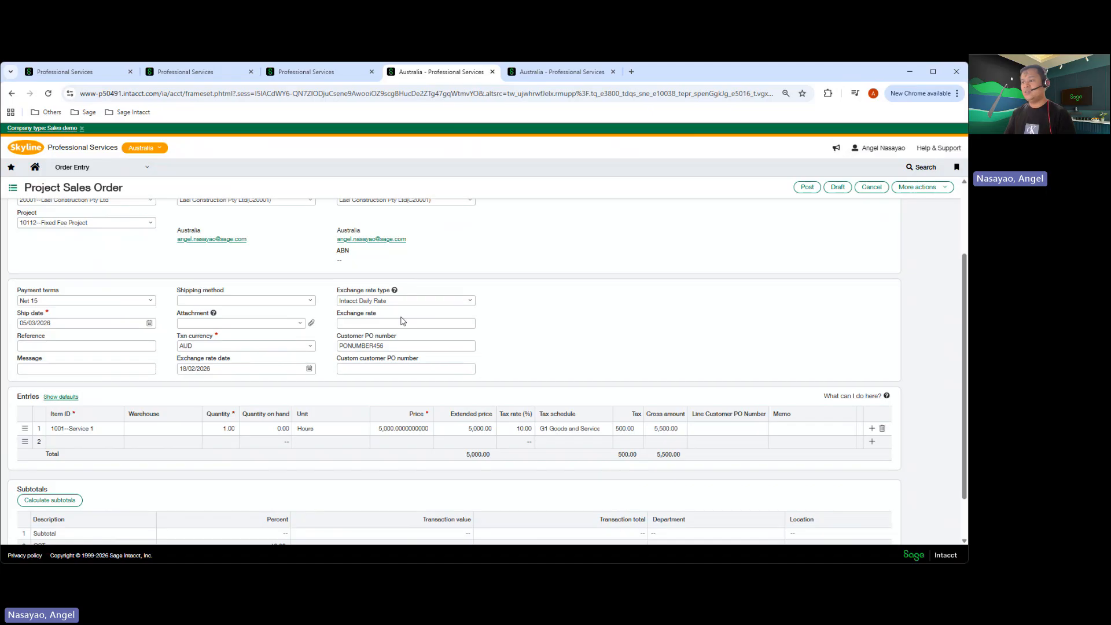
pyautogui.click(376, 347)
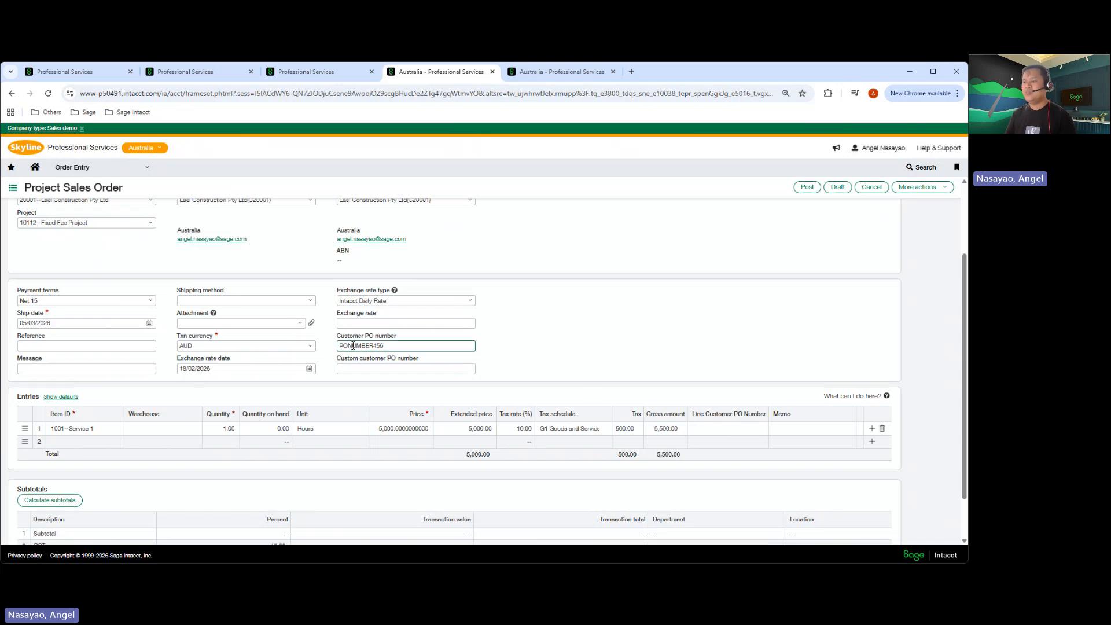
pyautogui.click(359, 368)
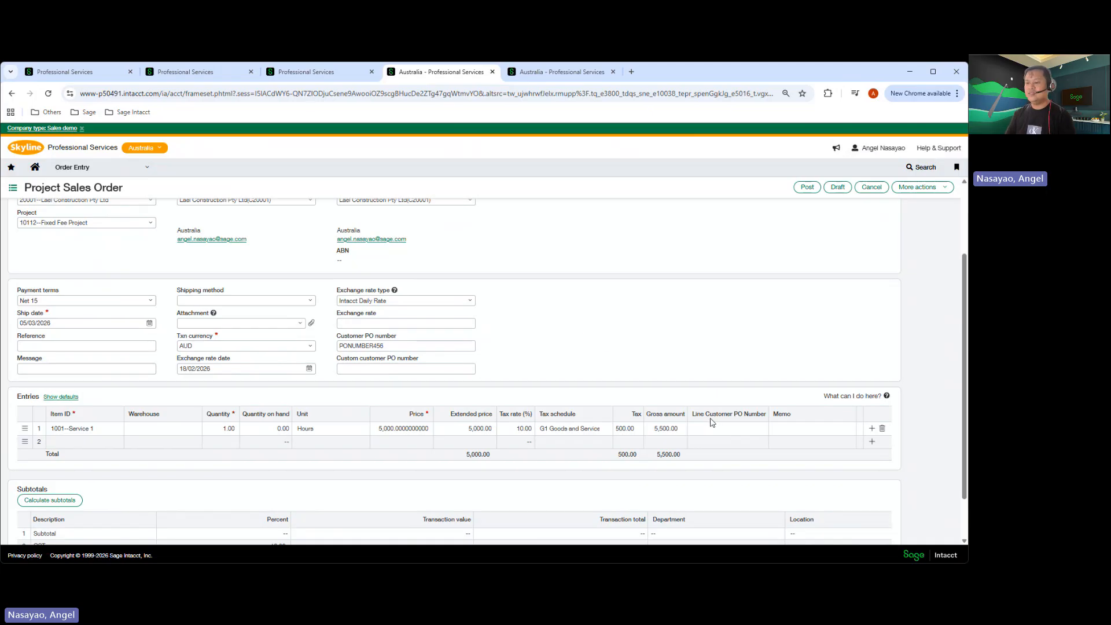
# Set the task dimension to 100--Scoping in the details of the Service 1 line, and collapse the details
pyautogui.click(351, 429)
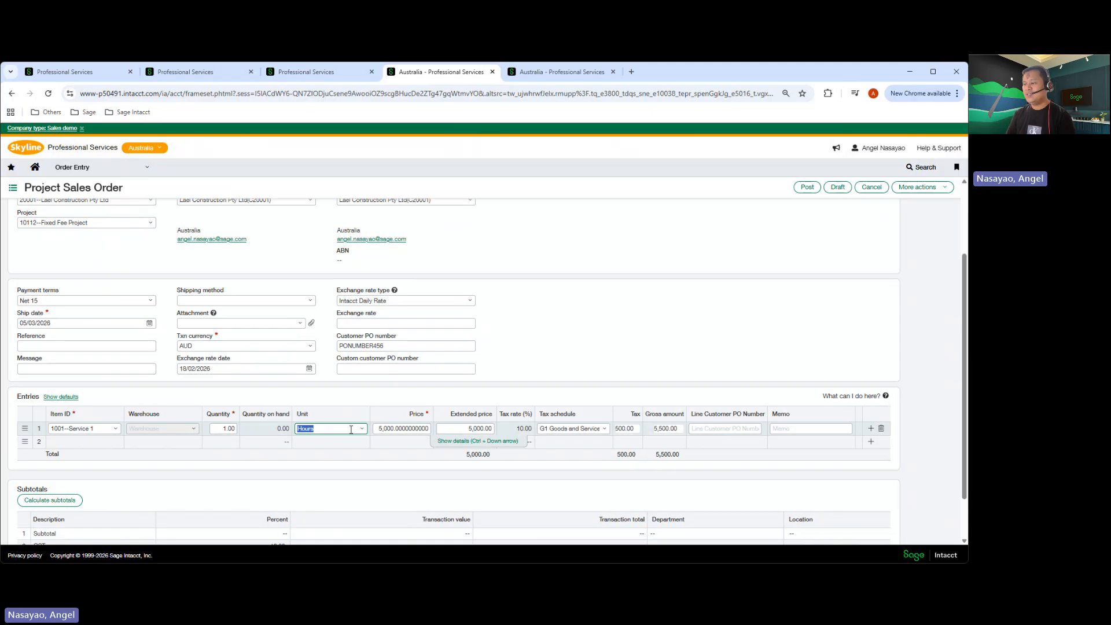
pyautogui.click(477, 442)
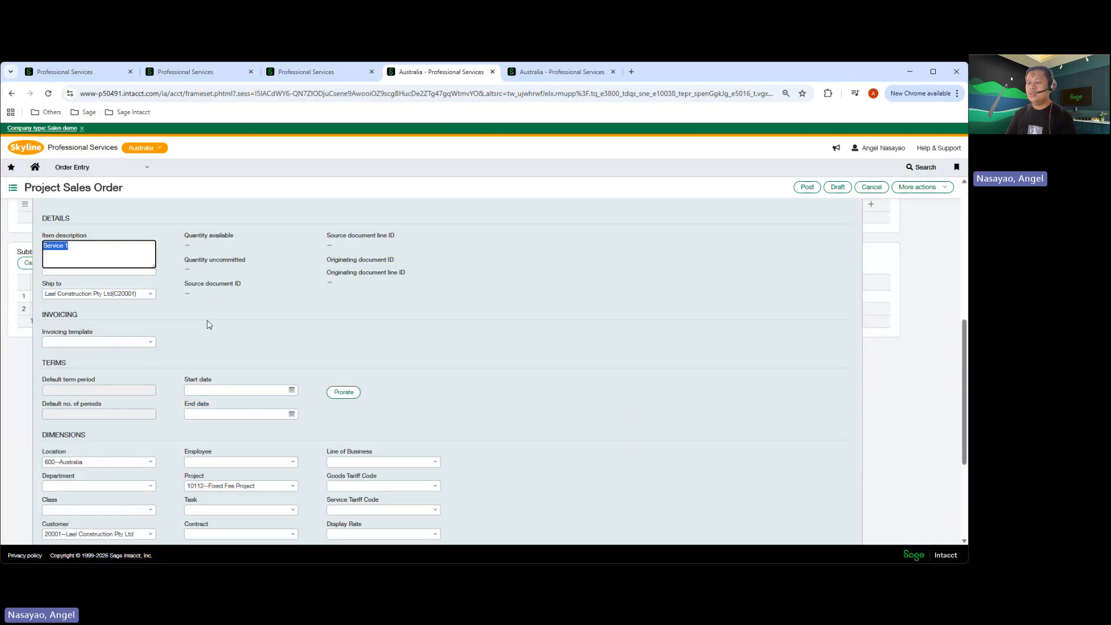
pyautogui.scroll(-5, 209, 325)
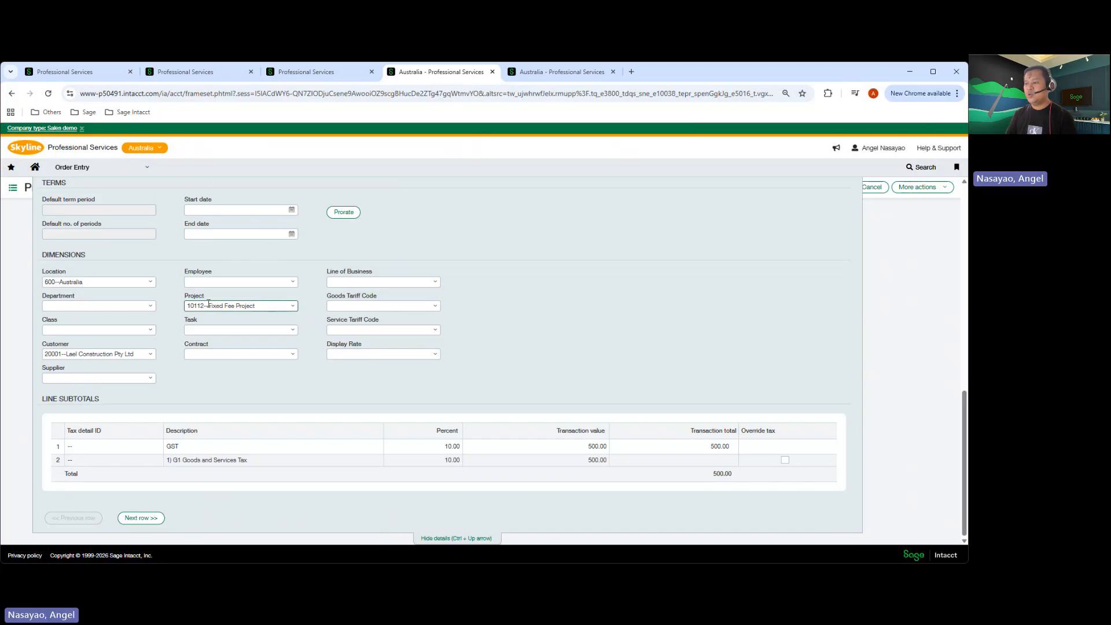
pyautogui.click(289, 330)
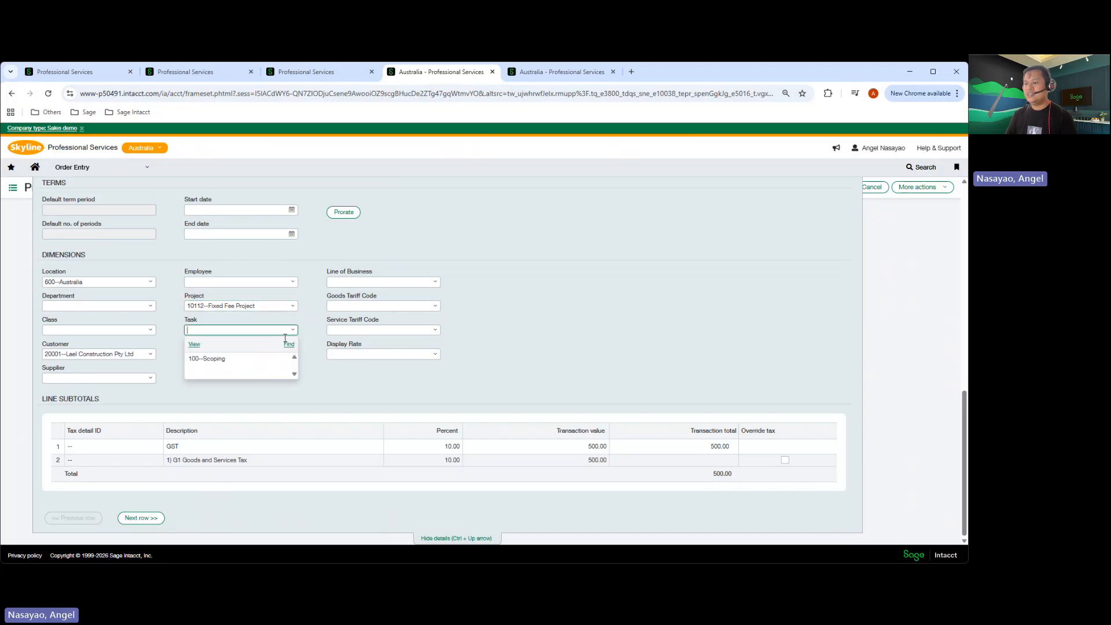
pyautogui.click(231, 359)
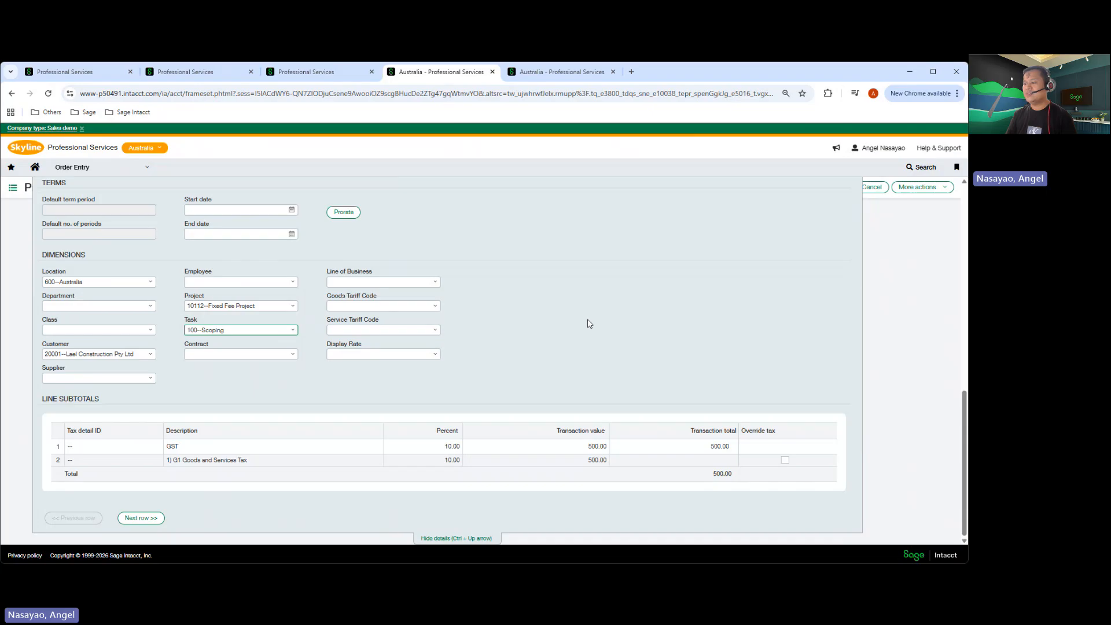
pyautogui.click(463, 538)
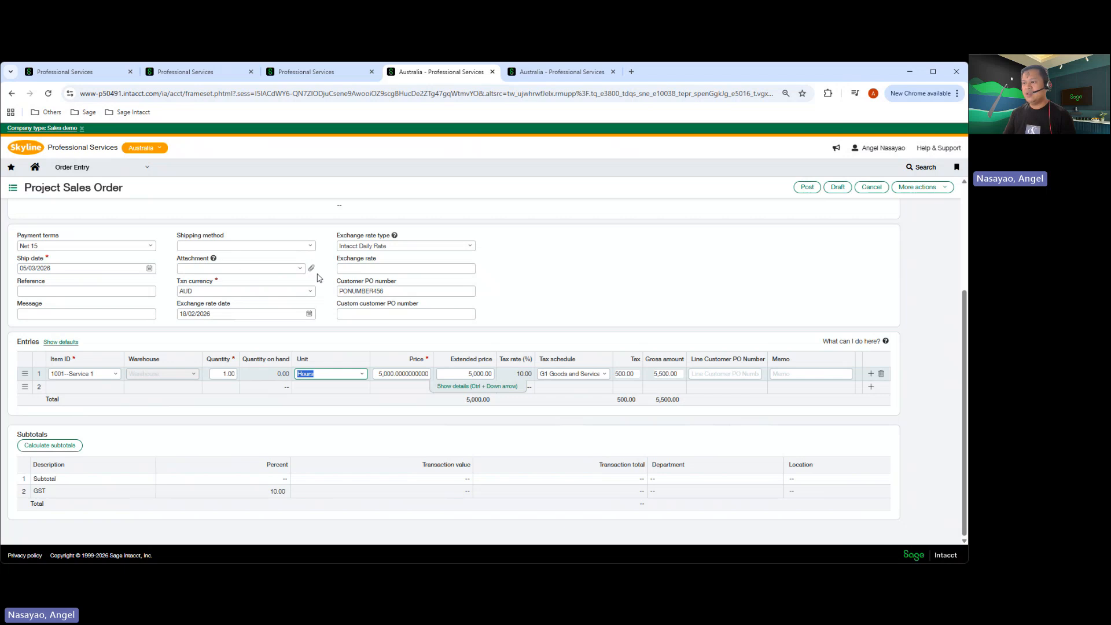
# Check the header's two customer PO number fields and post the project sales order
pyautogui.click(389, 291)
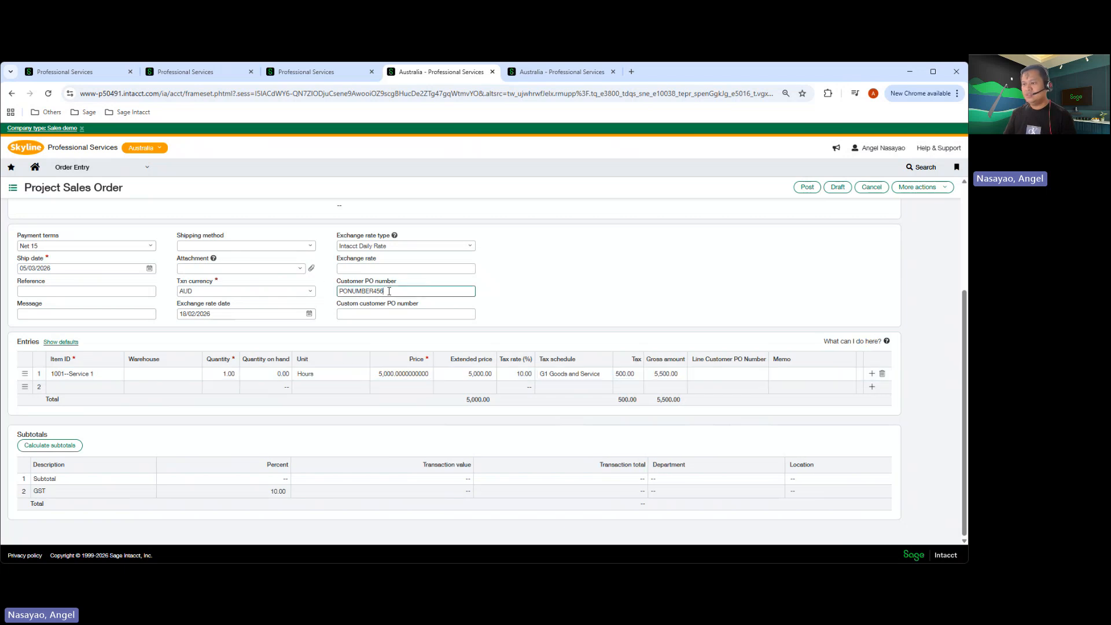
pyautogui.click(362, 316)
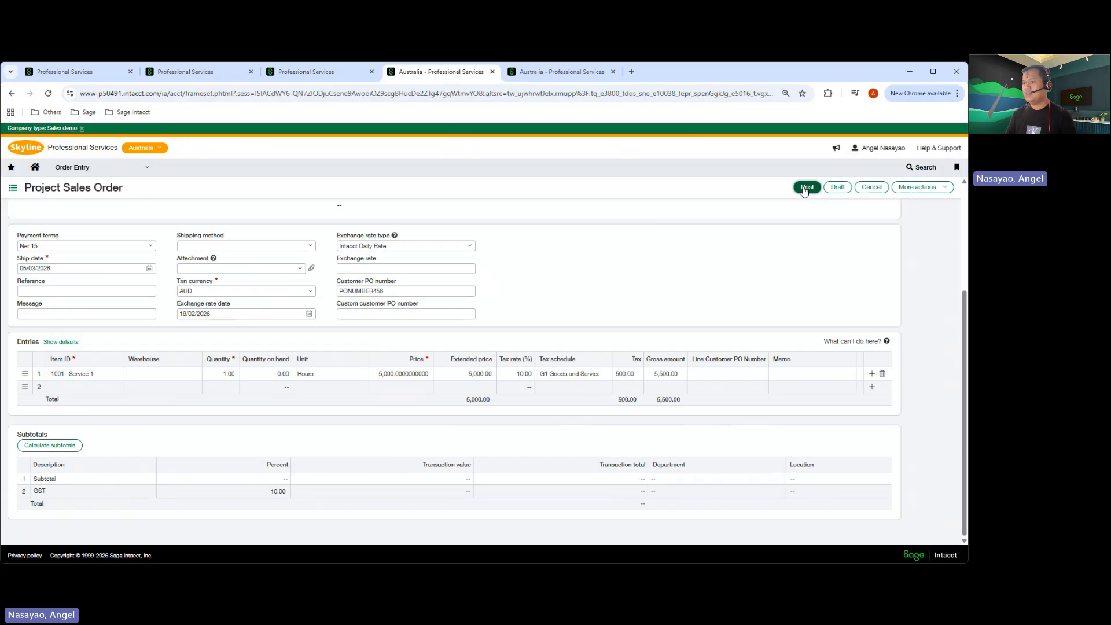
pyautogui.click(806, 187)
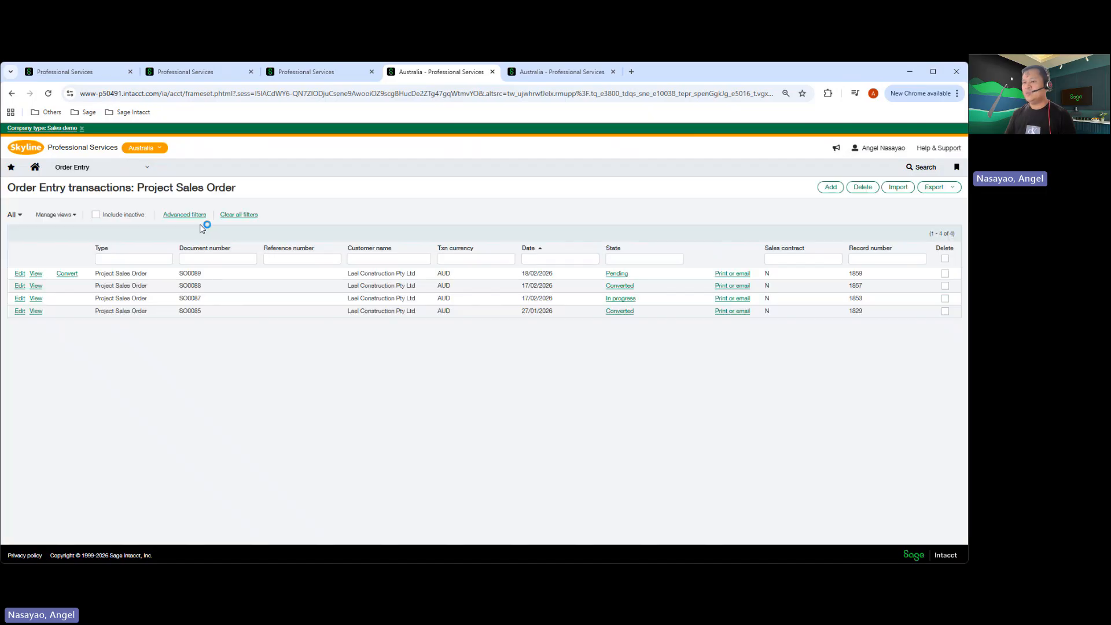
# View the newly posted project sales order and compare its header Customer PO number with the entry's Line Customer PO Number
pyautogui.click(36, 275)
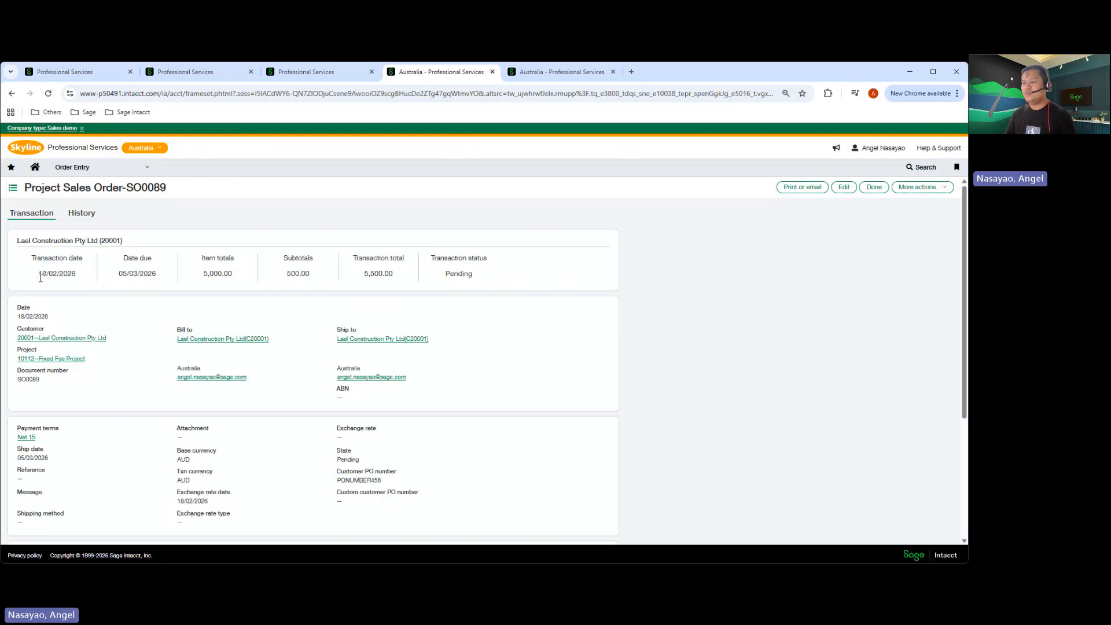
pyautogui.scroll(-1, 40, 282)
pyautogui.scroll(-2, 46, 285)
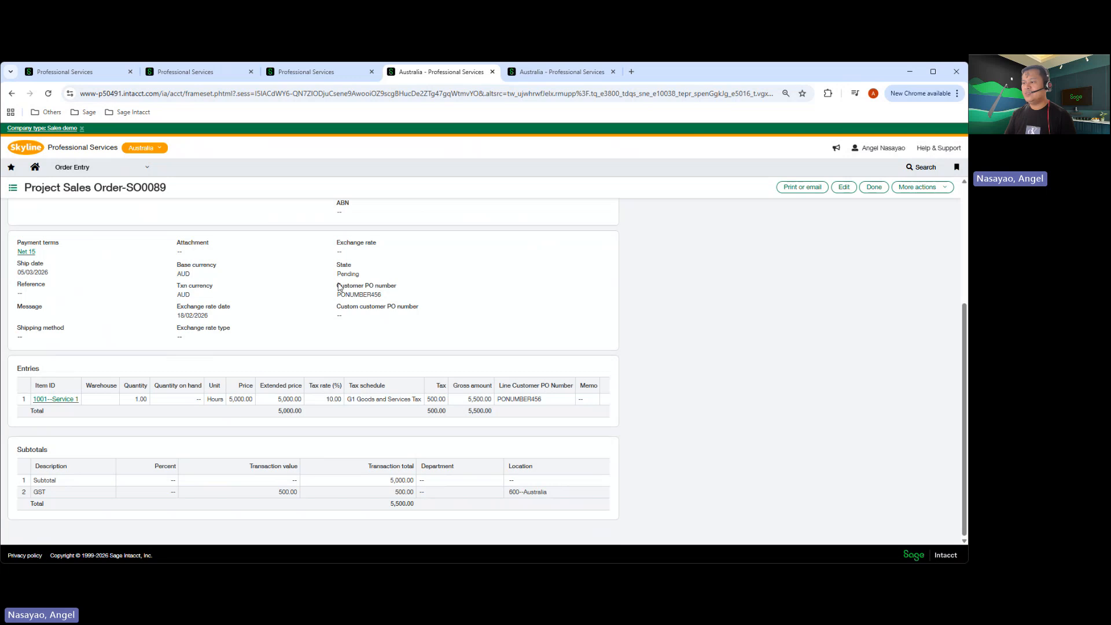
pyautogui.moveTo(338, 286); pyautogui.dragTo(405, 286)
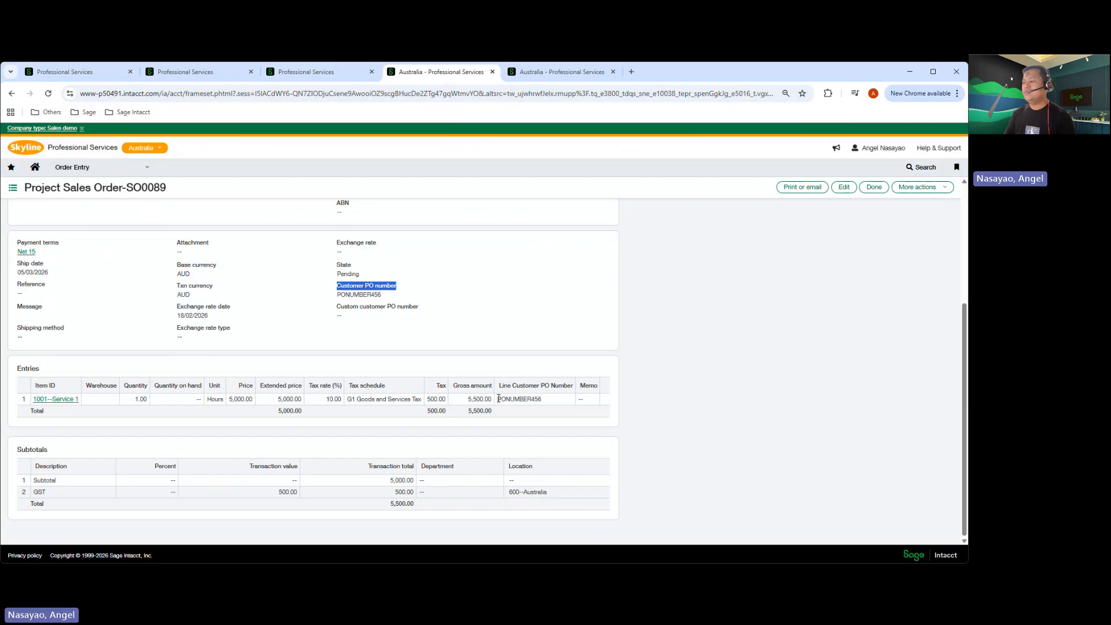
pyautogui.moveTo(498, 398); pyautogui.dragTo(544, 400)
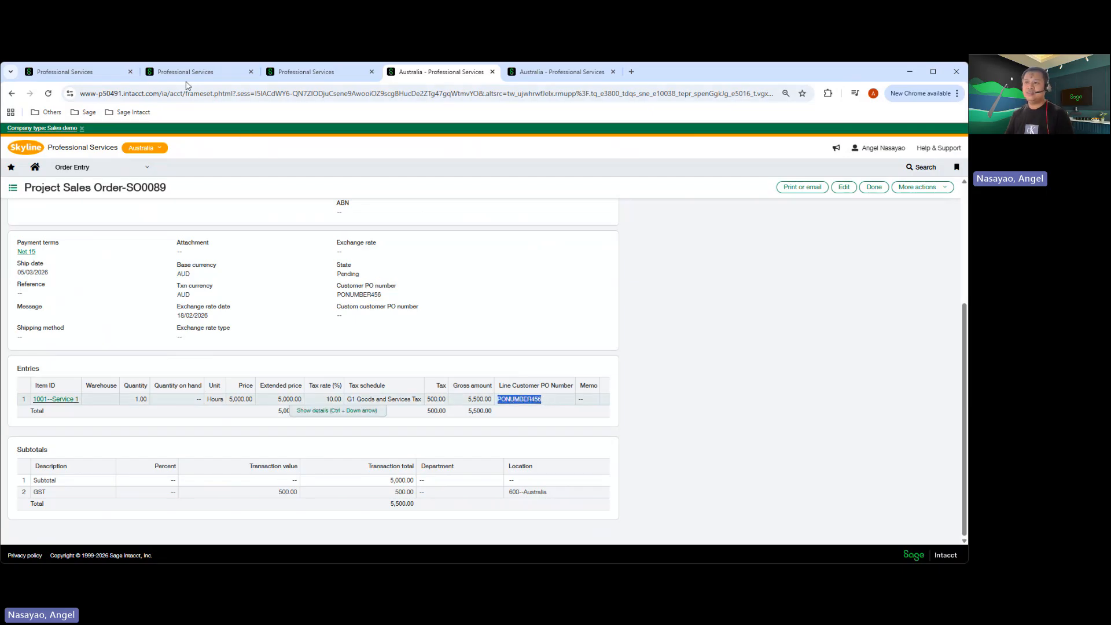
# Return to the Project Sales Order smart event at the top level and go to its Select properties stage
pyautogui.click(168, 68)
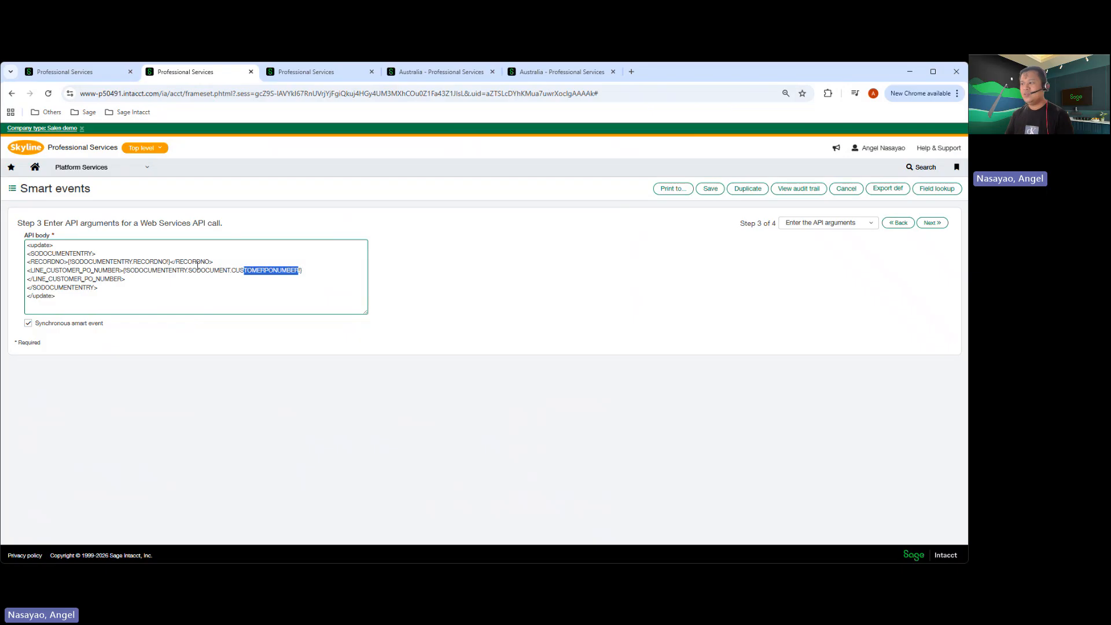
pyautogui.click(827, 223)
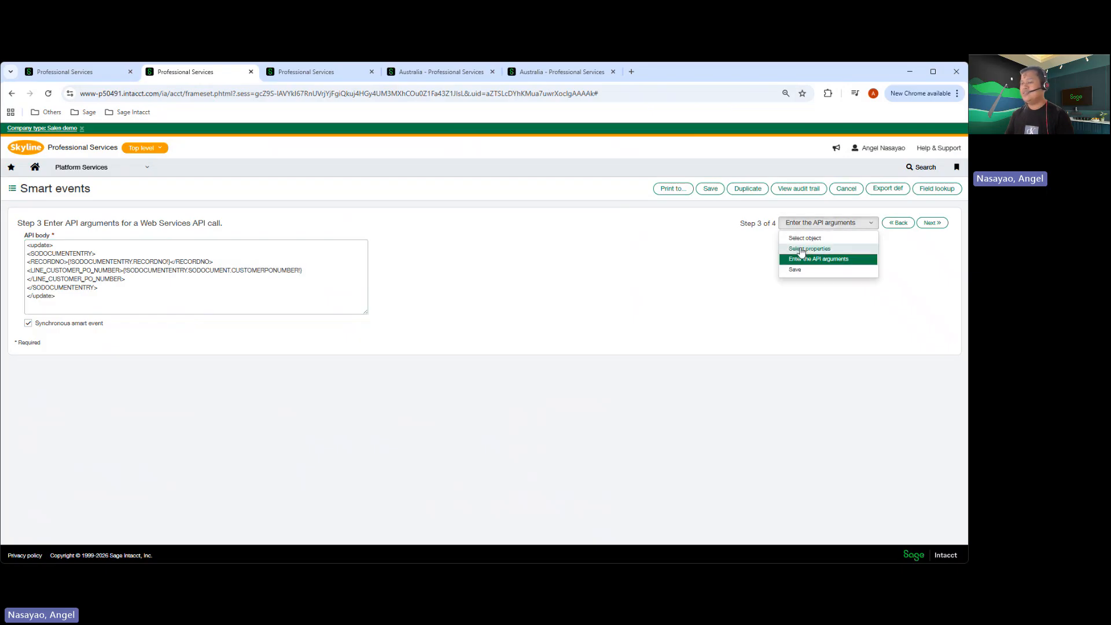
pyautogui.click(799, 249)
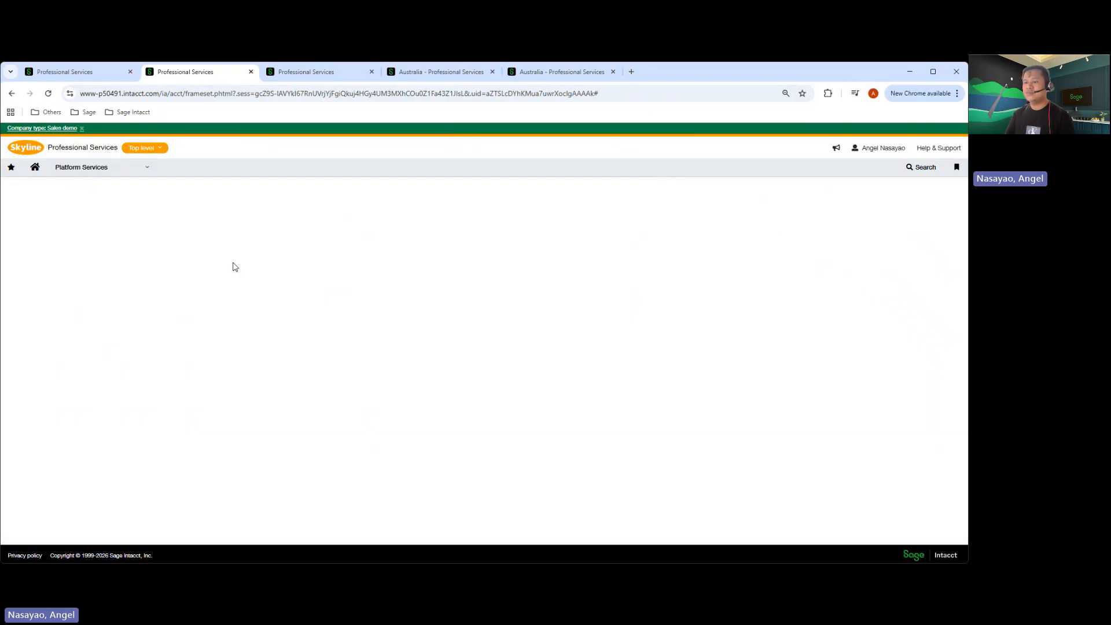
# Check the document type on the smart event's Select object stage against the posted Project Sales Order
pyautogui.click(787, 226)
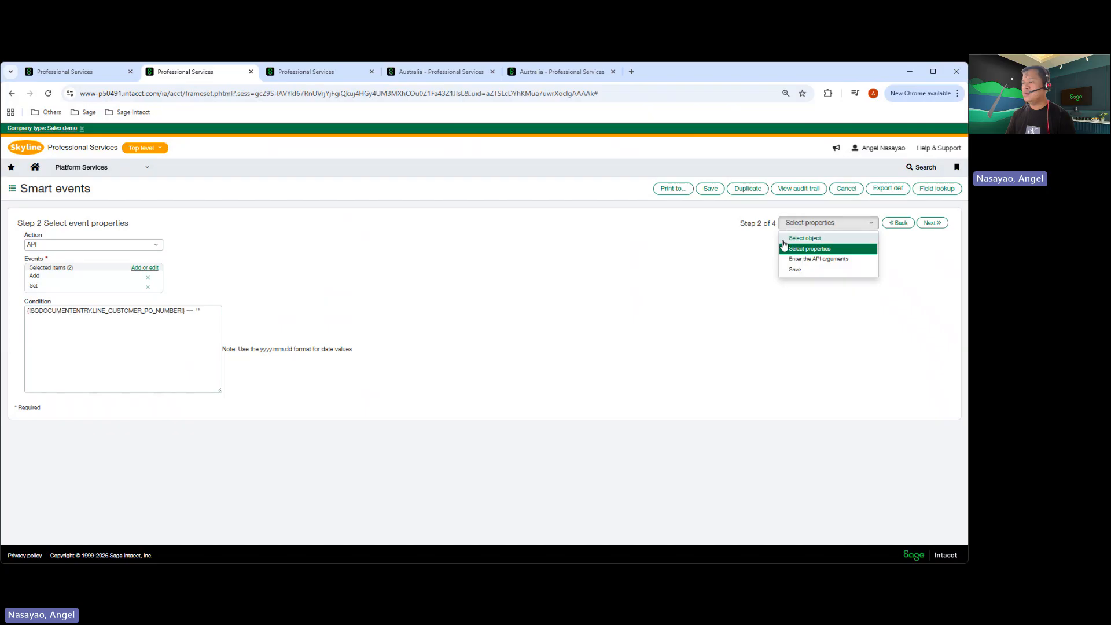
pyautogui.click(803, 237)
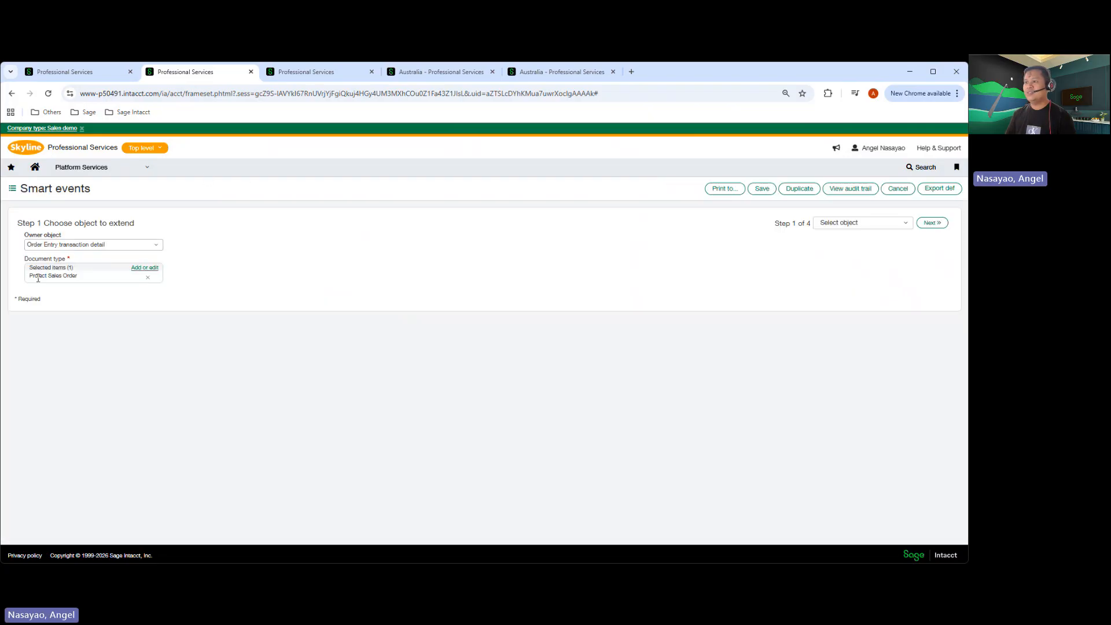
pyautogui.click(440, 72)
pyautogui.moveTo(36, 188); pyautogui.dragTo(113, 190)
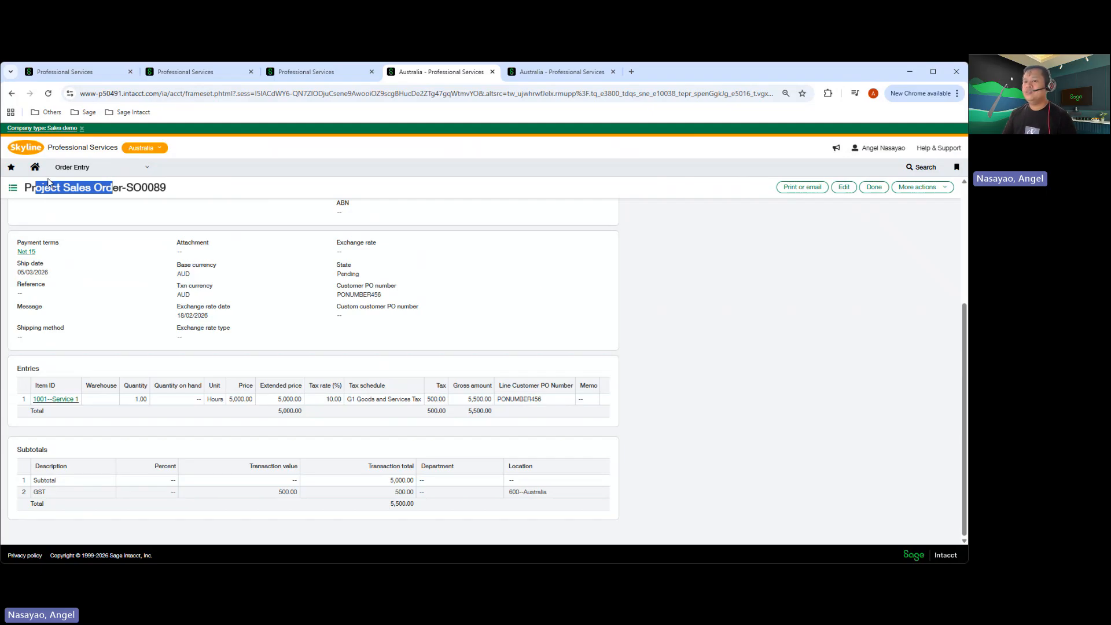
# Convert the pending project sales order to a Project Sales Invoice, check its header and line customer PO numbers, and cancel the conversion
pyautogui.click(13, 189)
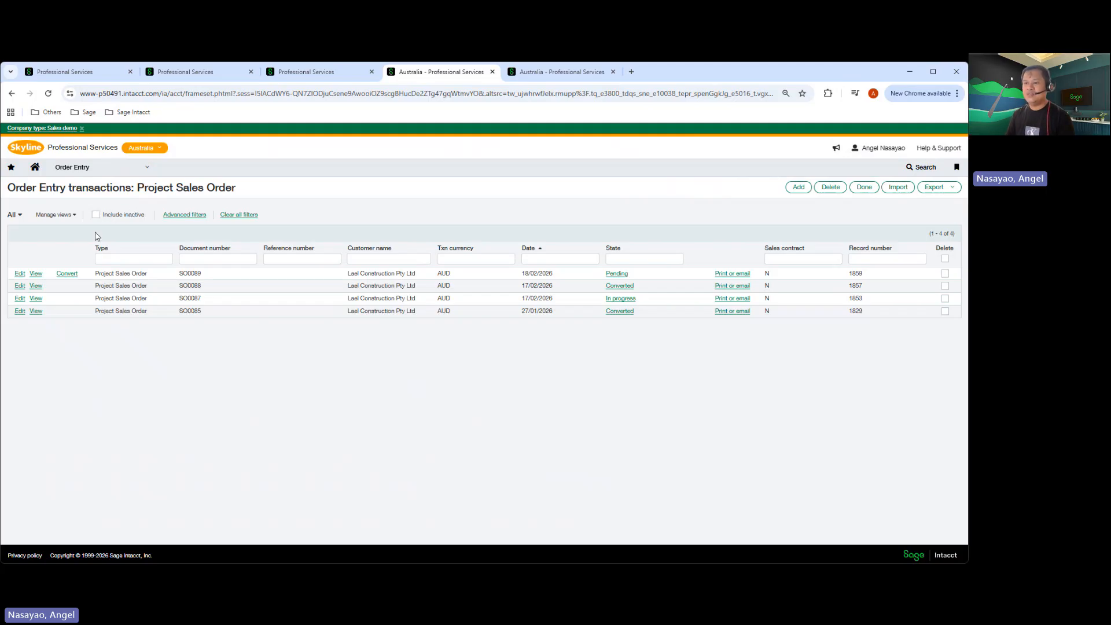
pyautogui.click(67, 275)
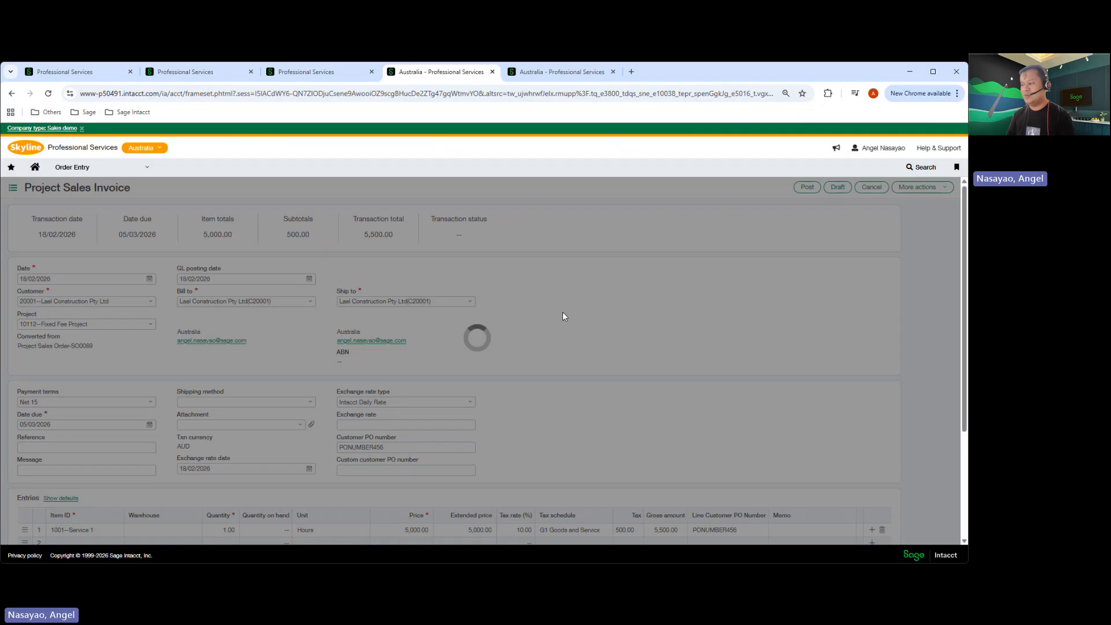
pyautogui.scroll(-1, 565, 316)
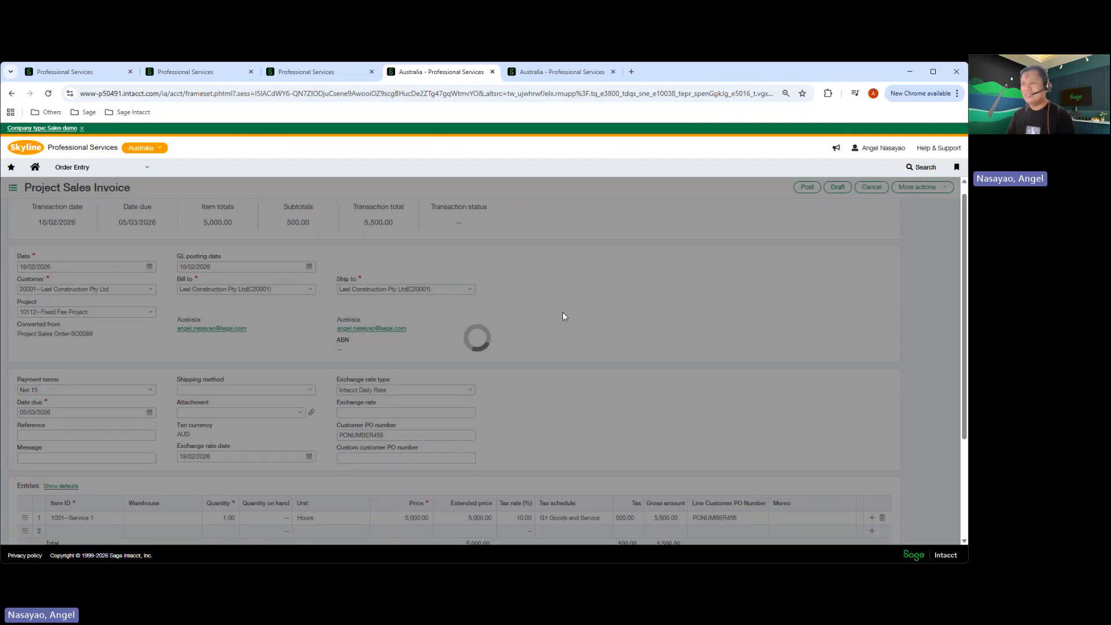
pyautogui.scroll(-3, 563, 313)
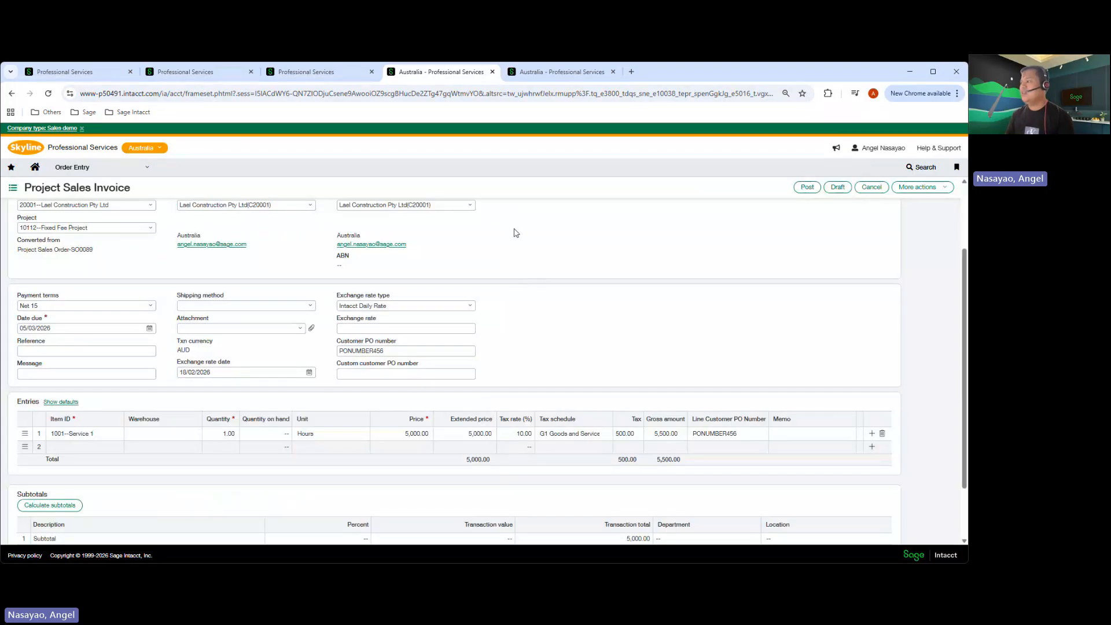
pyautogui.click(872, 187)
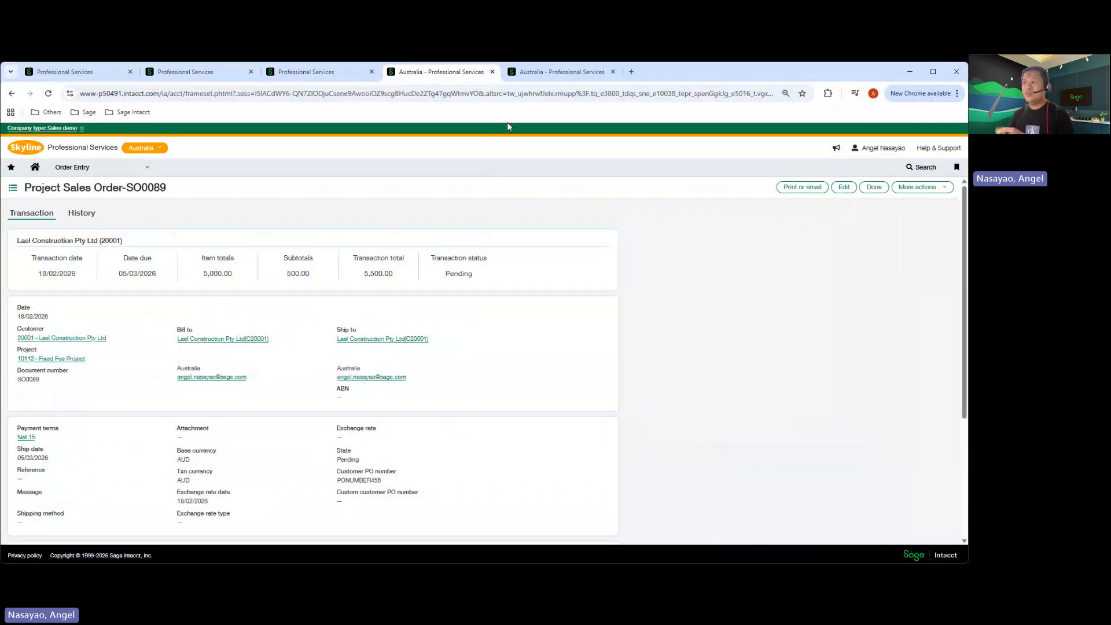
# Start a new Generate invoices run from Projects in the Australia entity
pyautogui.click(540, 74)
pyautogui.click(541, 76)
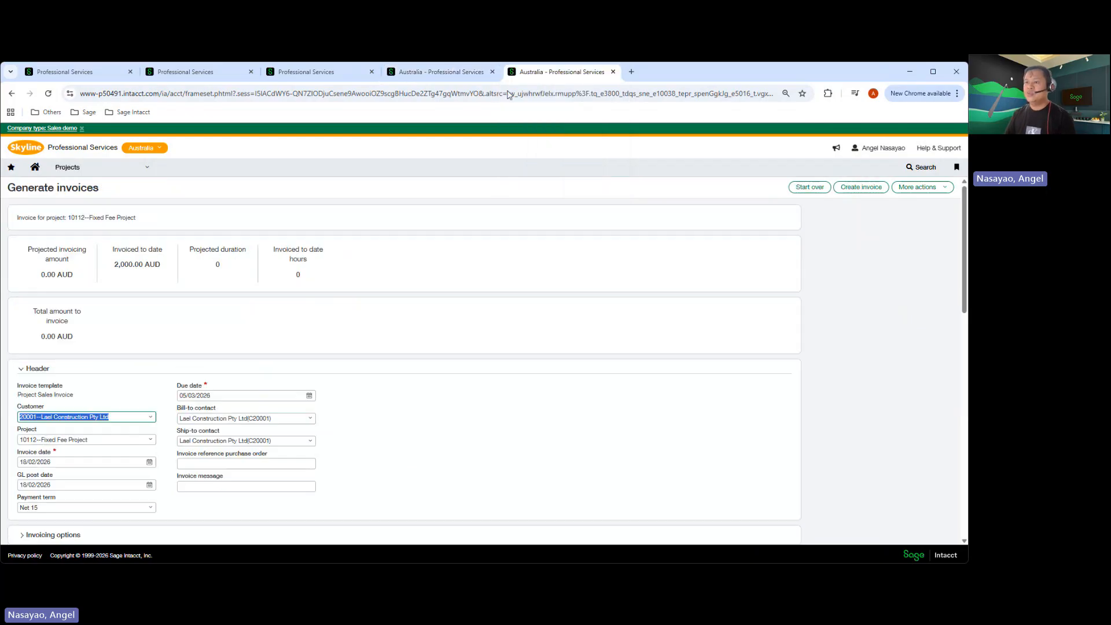
pyautogui.click(147, 170)
pyautogui.click(147, 169)
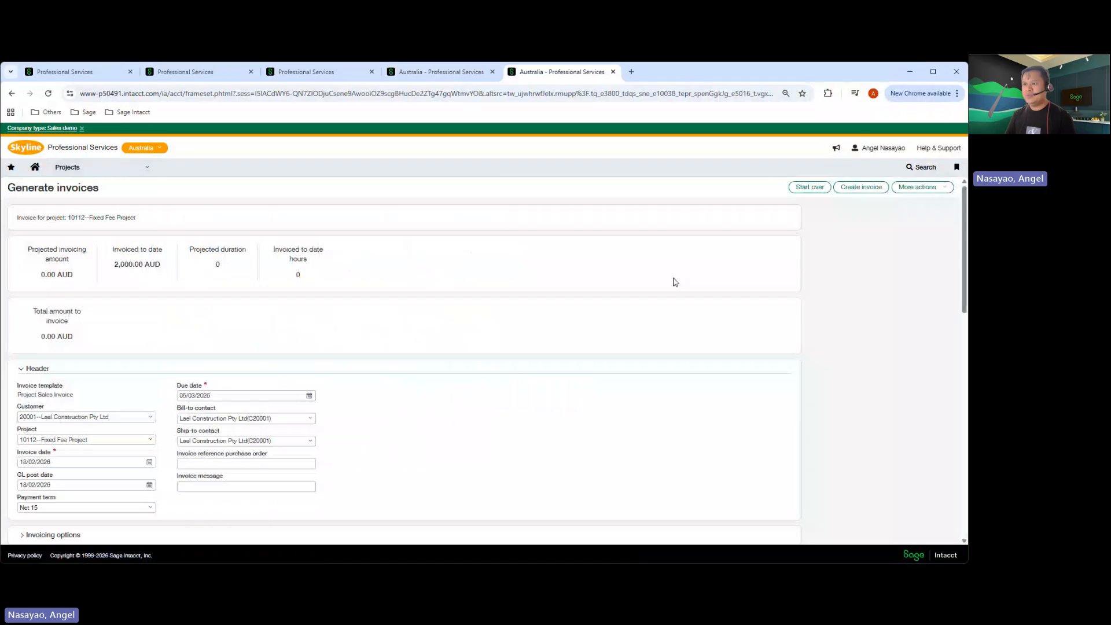
pyautogui.click(147, 170)
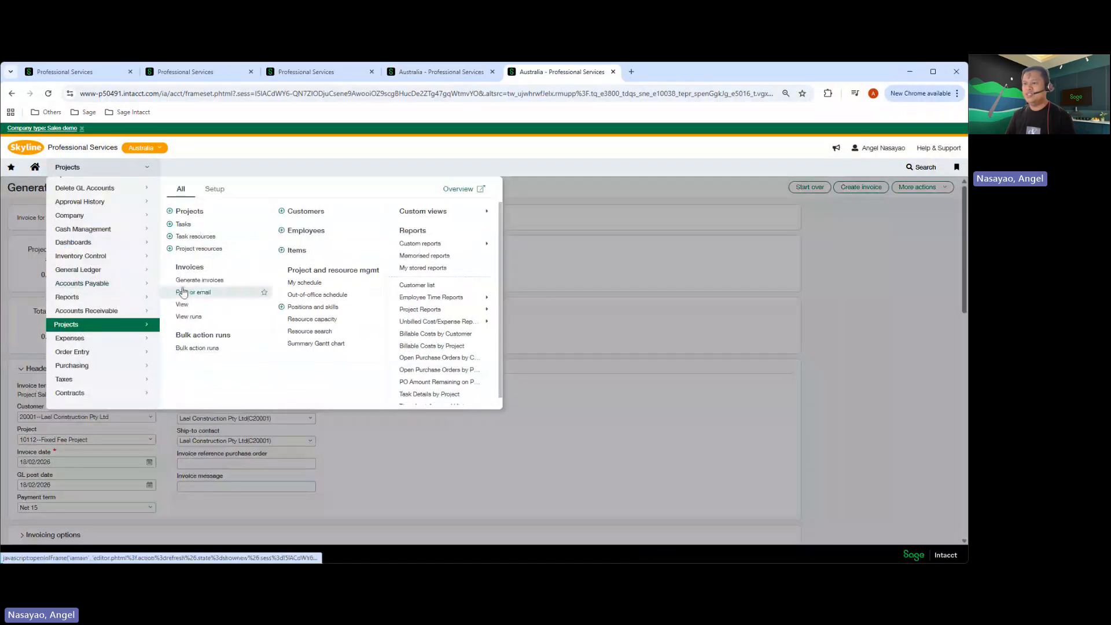
pyautogui.click(191, 280)
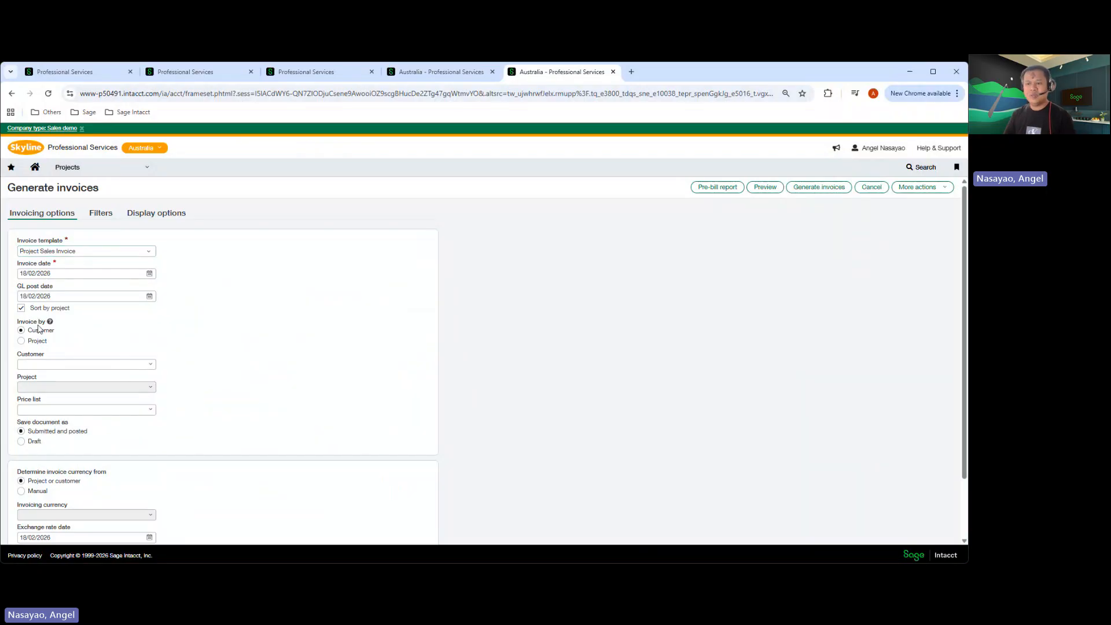
# Set the run to invoice by project for 10112--Fixed Fee Project, and preview the invoice
pyautogui.click(21, 341)
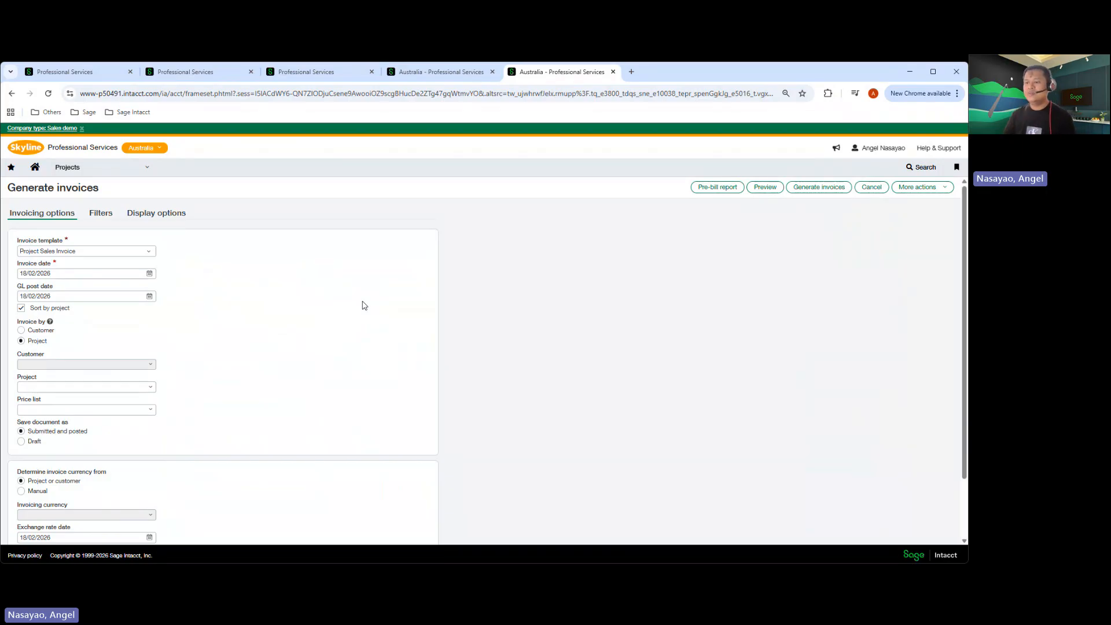
pyautogui.click(152, 392)
pyautogui.scroll(-5, 154, 359)
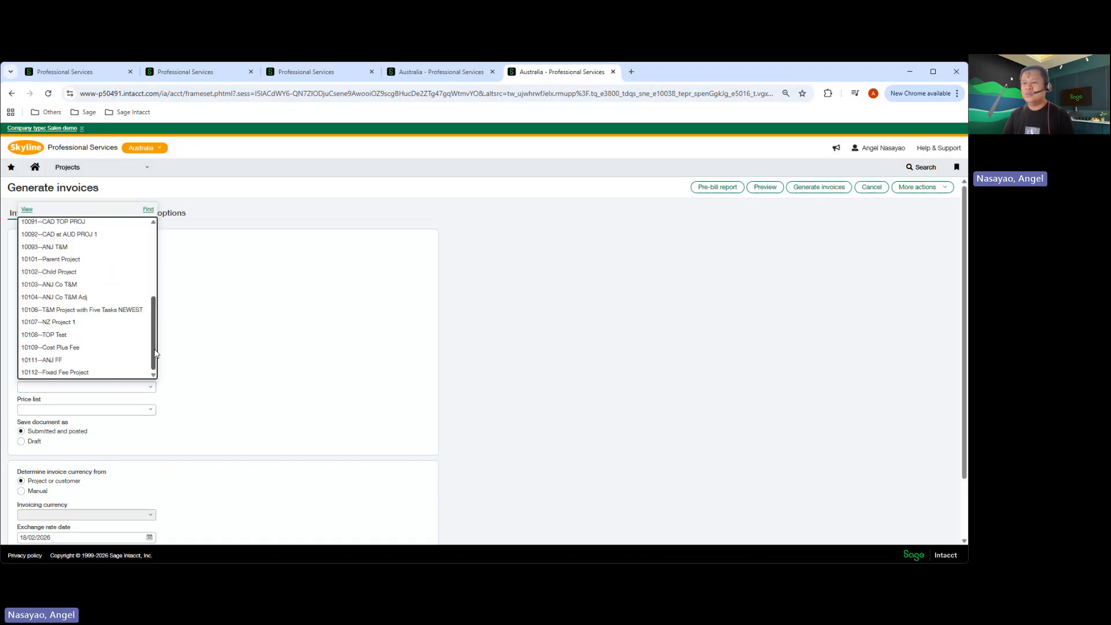
pyautogui.click(57, 374)
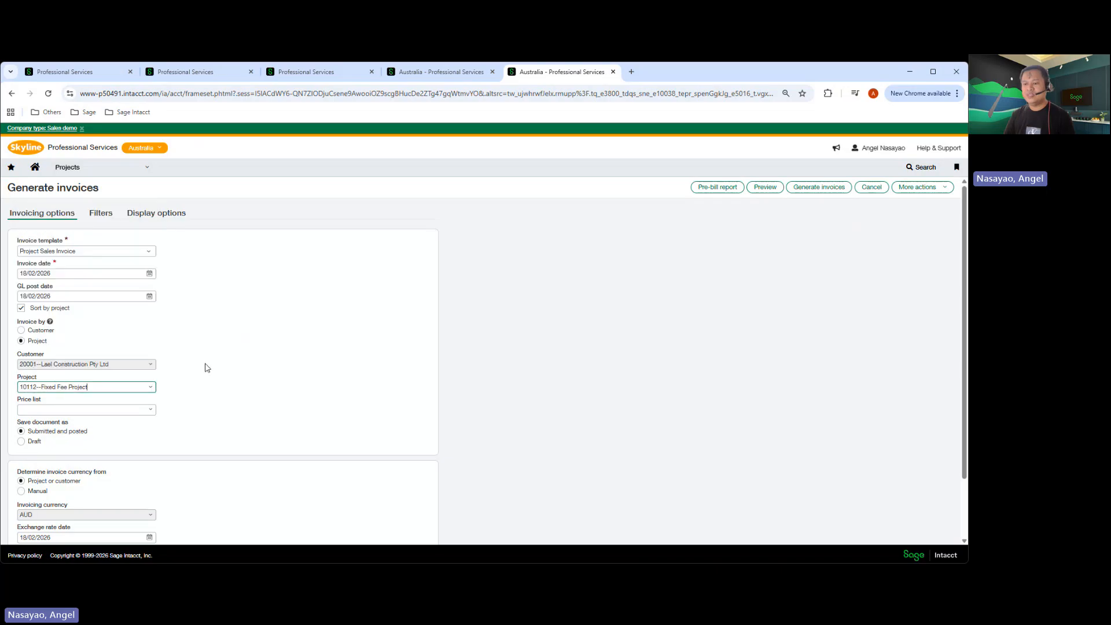
pyautogui.scroll(-1, 233, 358)
pyautogui.scroll(-1, 233, 359)
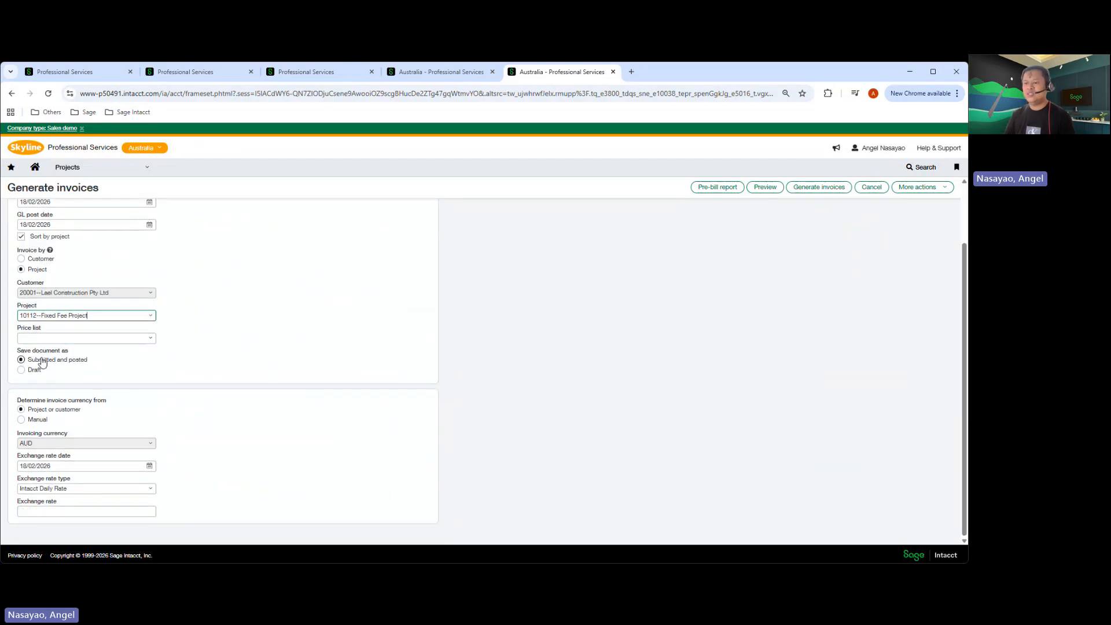
pyautogui.click(764, 187)
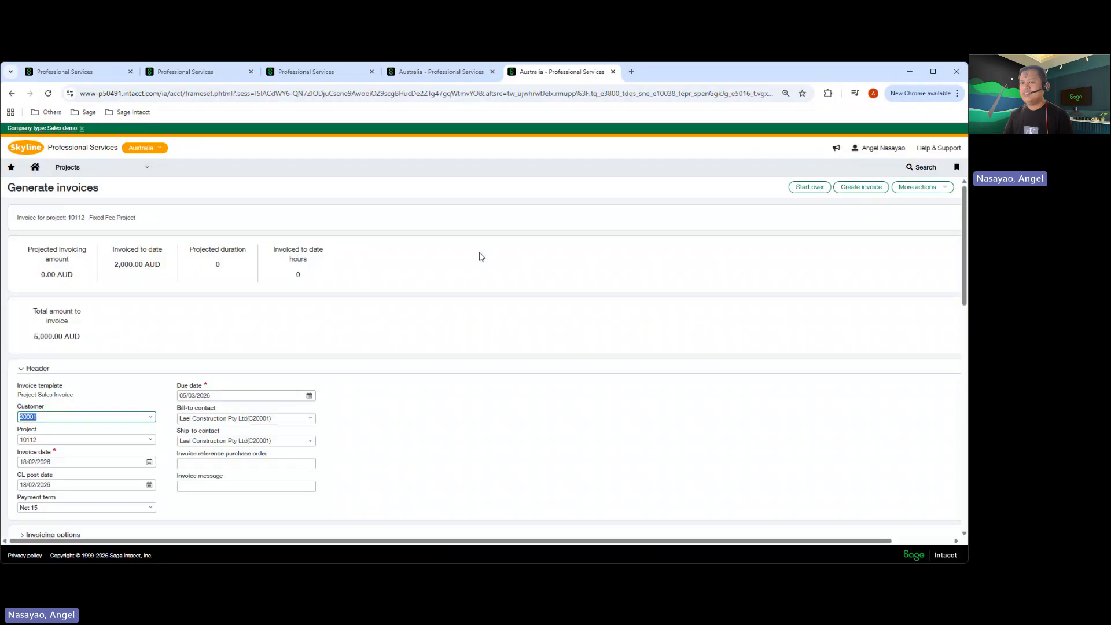
# Examine the preview's Order Entry transactions and compare the listed order with the source sales order's customer PO numbers
pyautogui.scroll(-8, 478, 272)
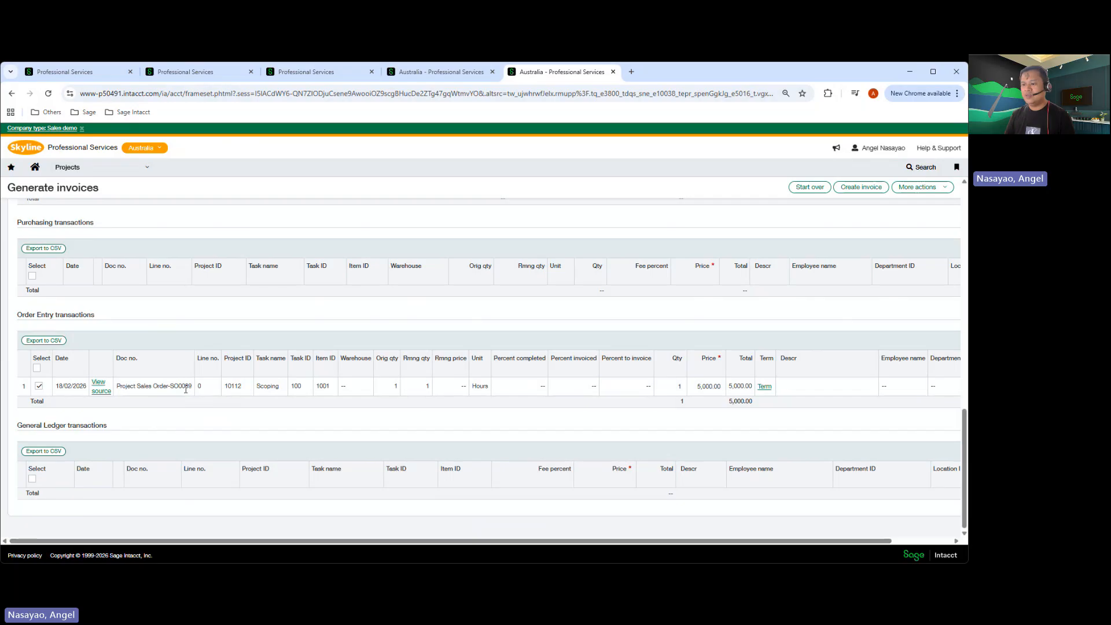
pyautogui.moveTo(174, 386); pyautogui.dragTo(186, 386)
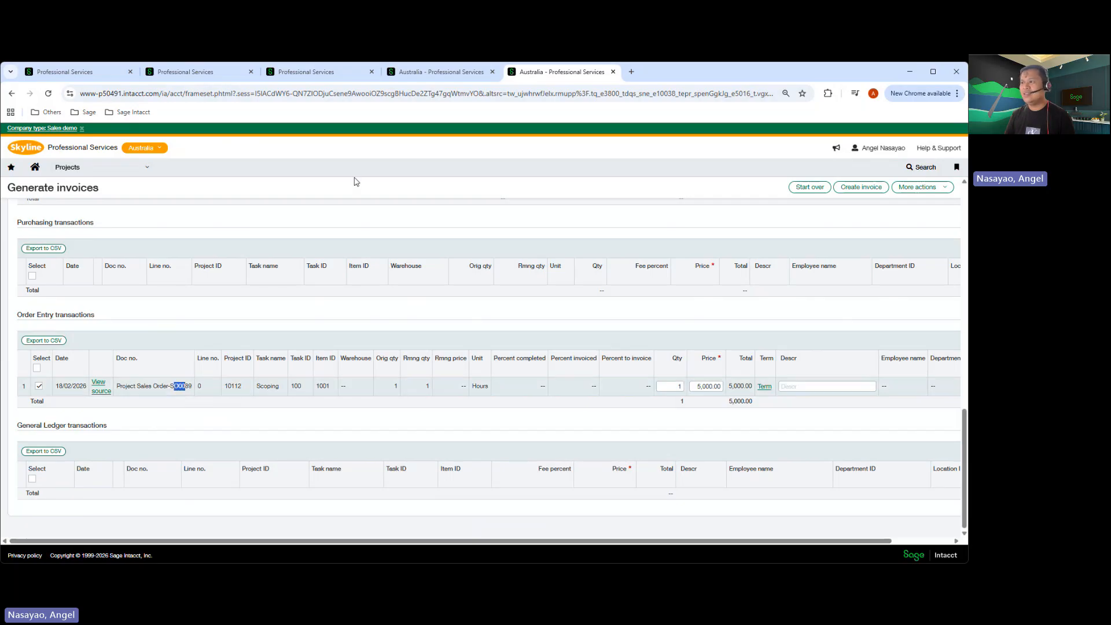
pyautogui.click(414, 73)
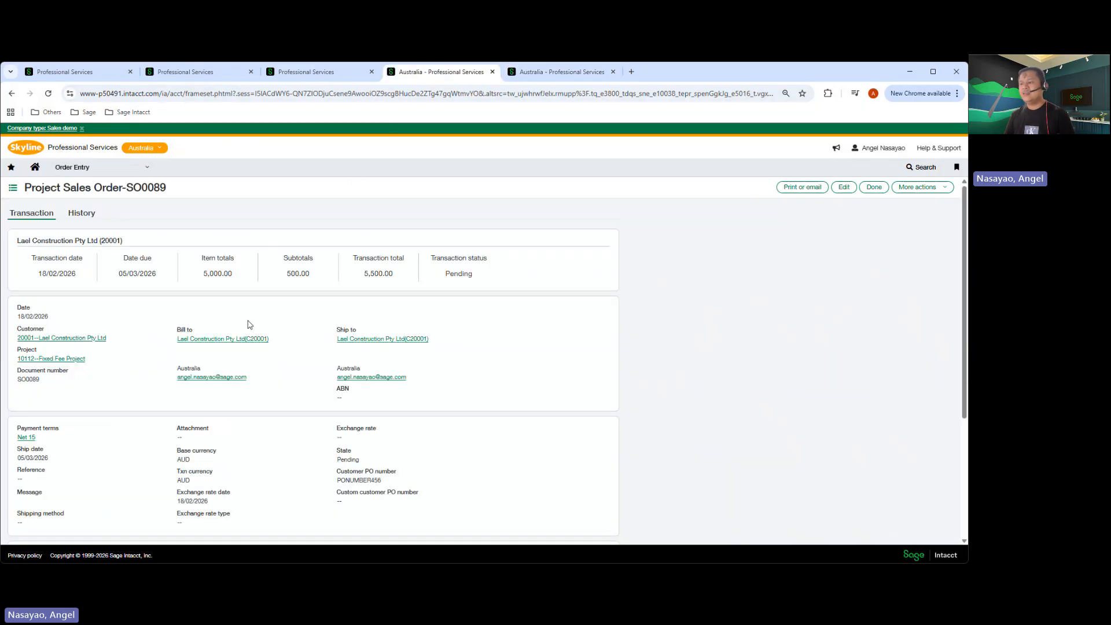
pyautogui.scroll(-10, 248, 324)
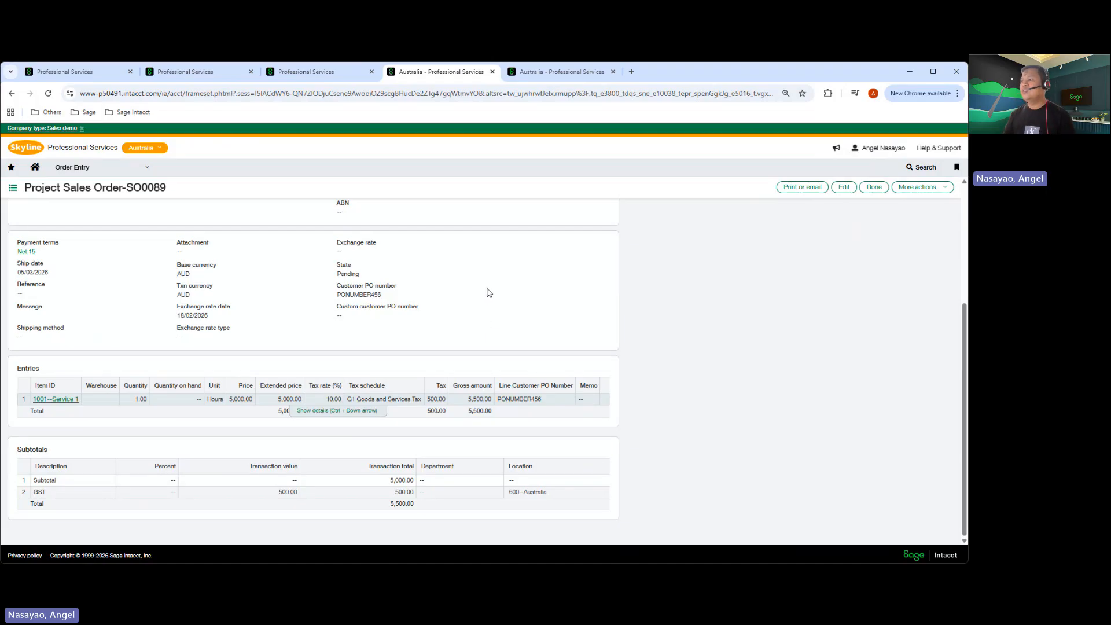
pyautogui.click(535, 76)
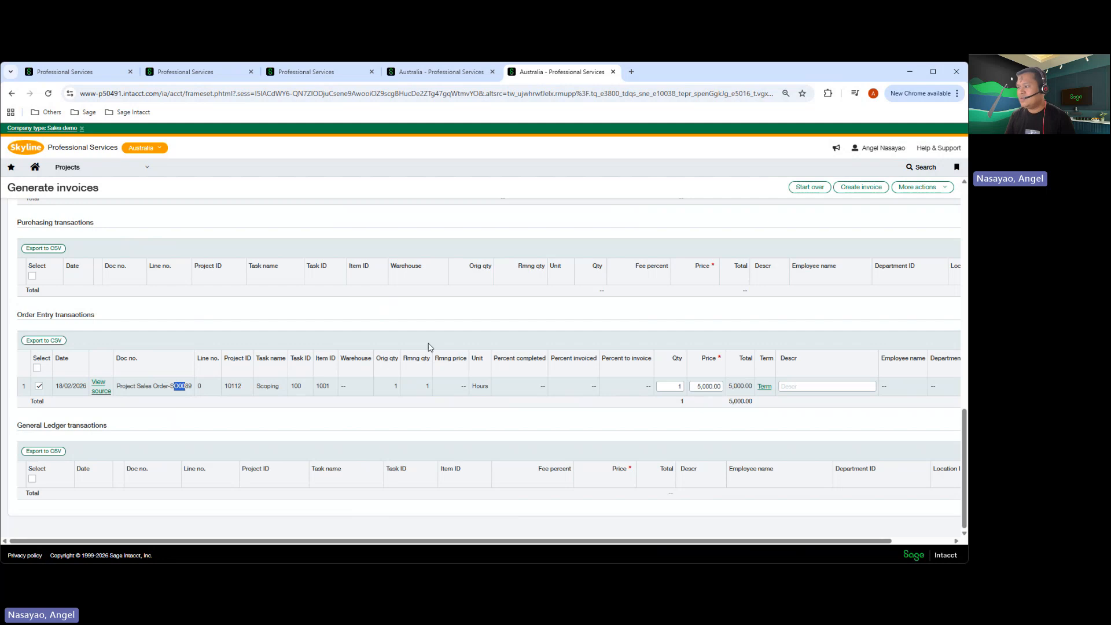
# Review the preview's header and Order Entry transaction columns for a customer PO number, and create the invoice
pyautogui.click(696, 386)
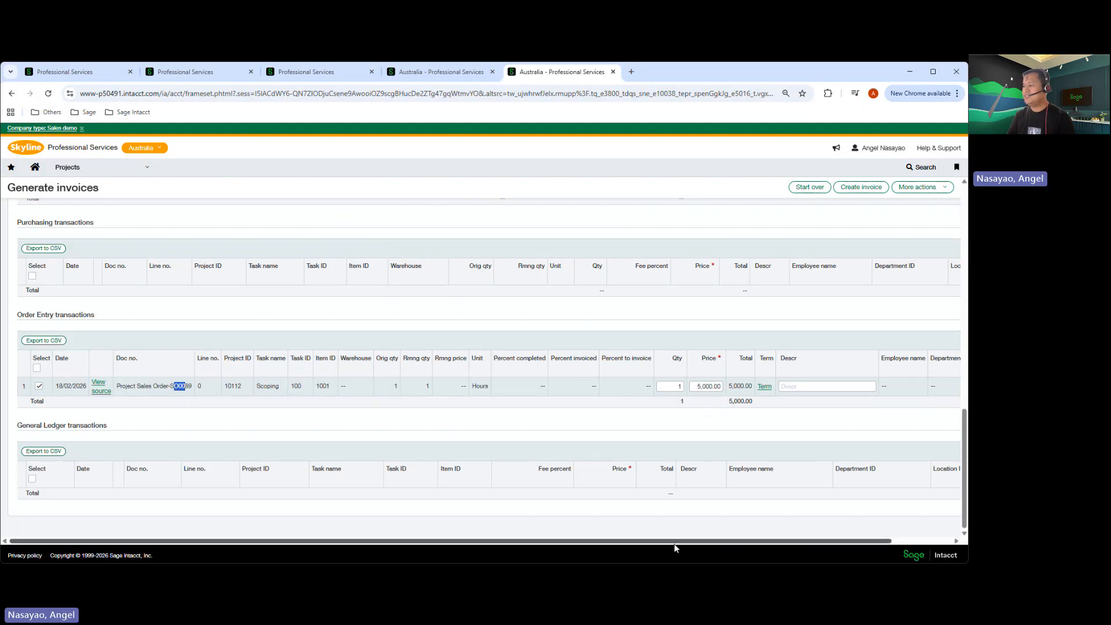
pyautogui.moveTo(674, 545); pyautogui.dragTo(582, 545)
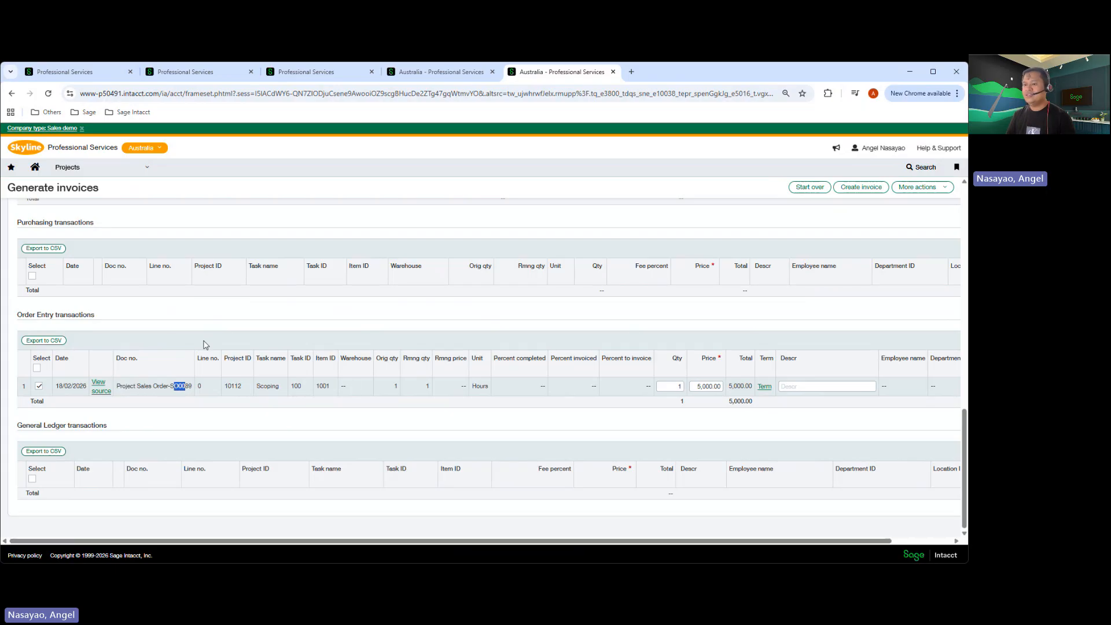
pyautogui.scroll(12, 200, 344)
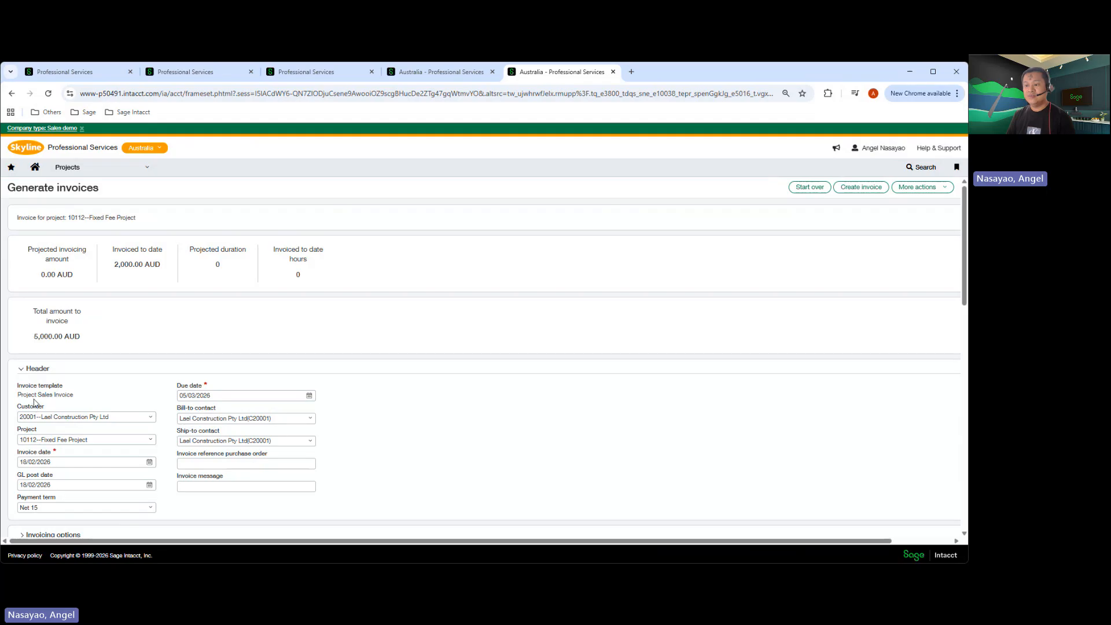
pyautogui.scroll(-10, 540, 278)
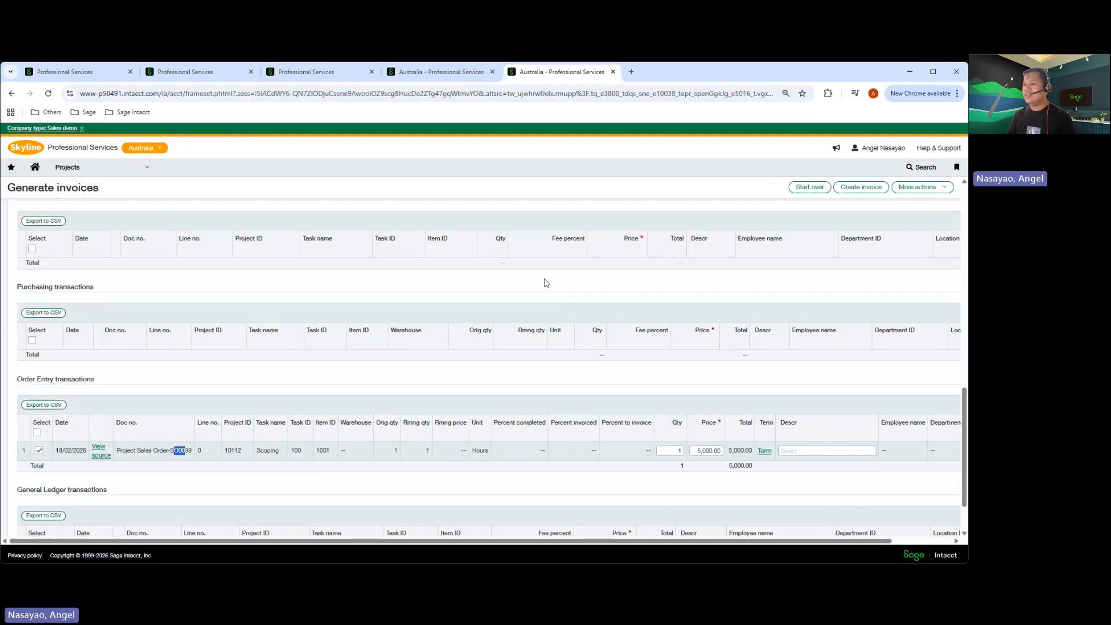
pyautogui.scroll(-1, 547, 283)
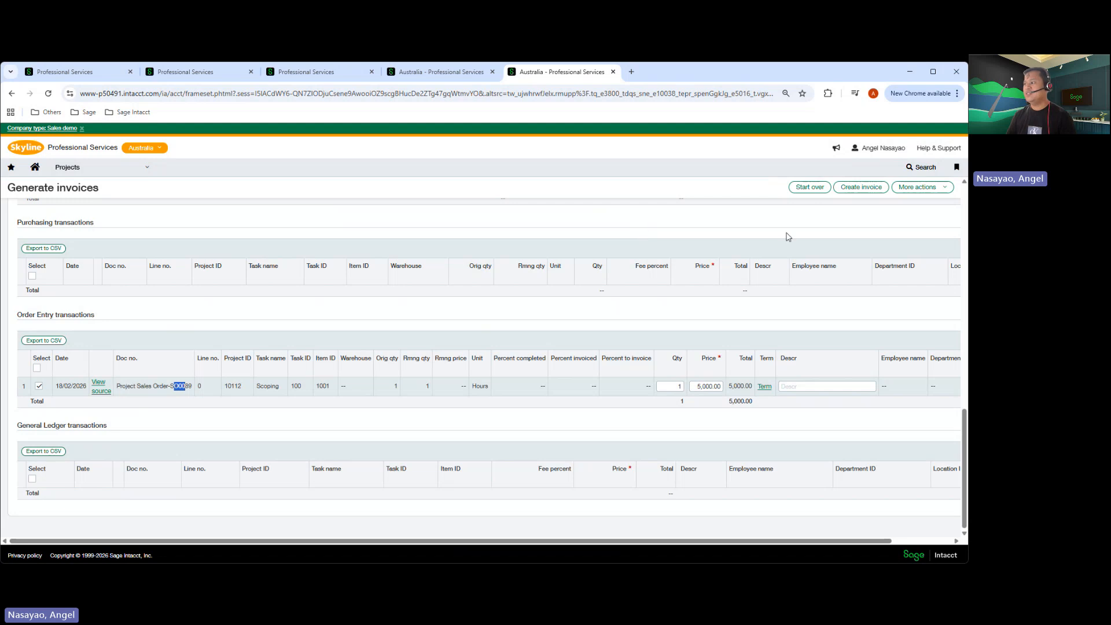
pyautogui.click(849, 188)
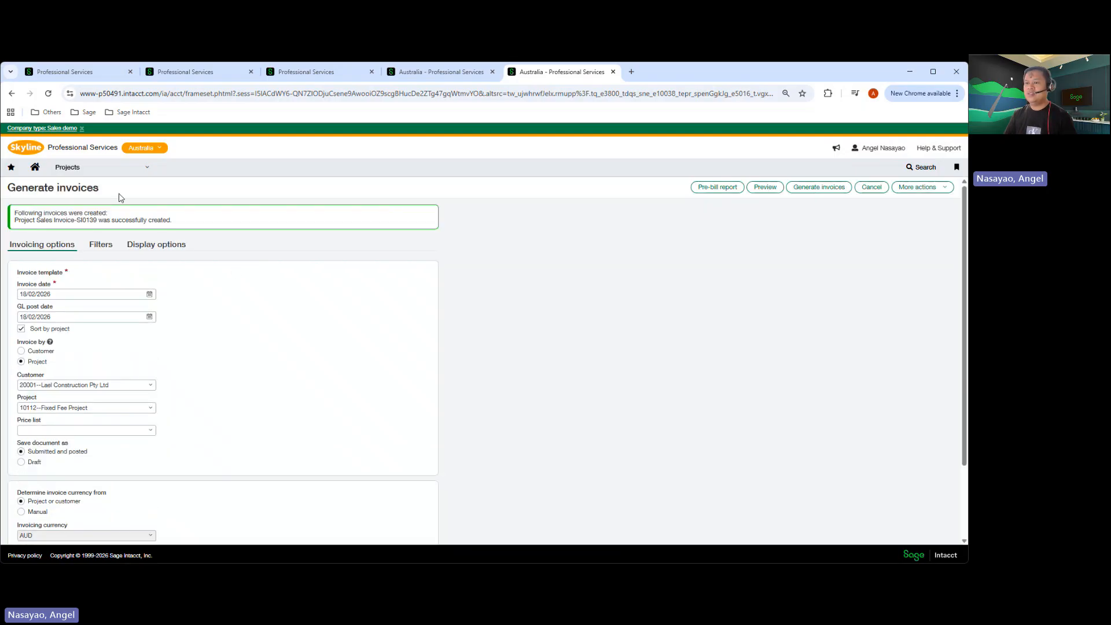
# View the newly generated Project Sales Invoice from the Order Entry invoice transactions
pyautogui.click(145, 168)
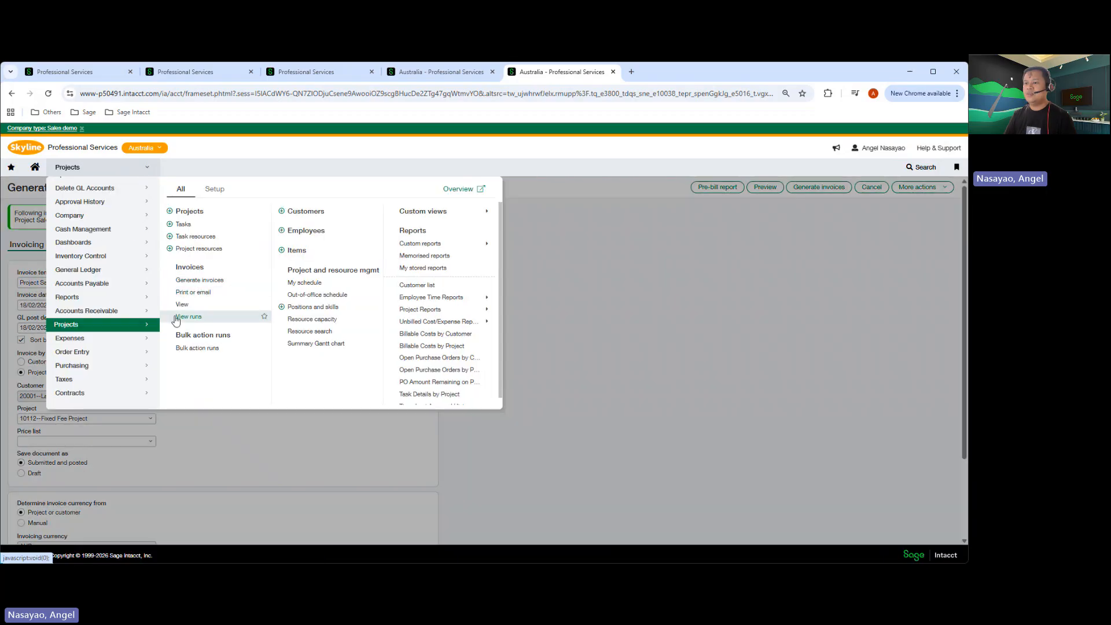
pyautogui.click(87, 353)
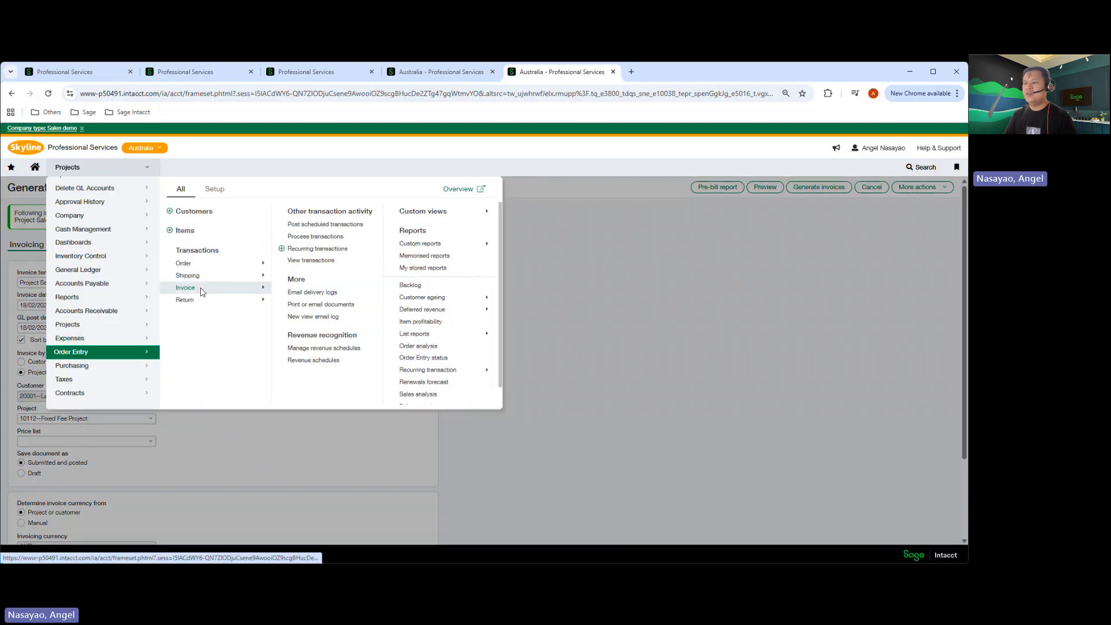
pyautogui.moveTo(197, 288)
pyautogui.click(307, 402)
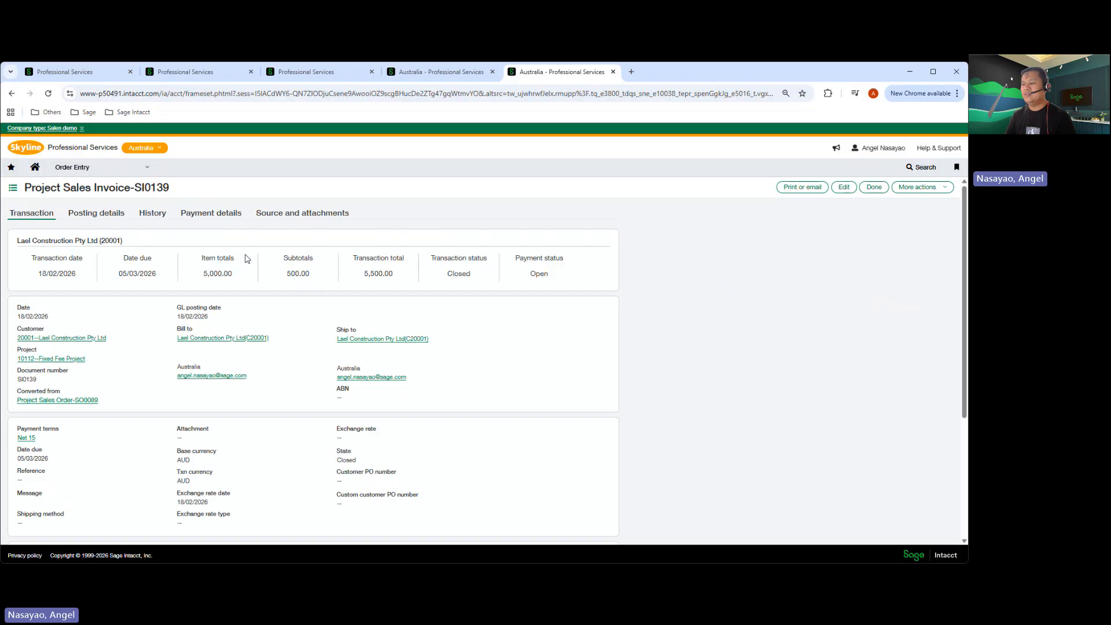
# Compare the invoice's header and line customer PO numbers with those on the source project sales order
pyautogui.scroll(-4, 247, 259)
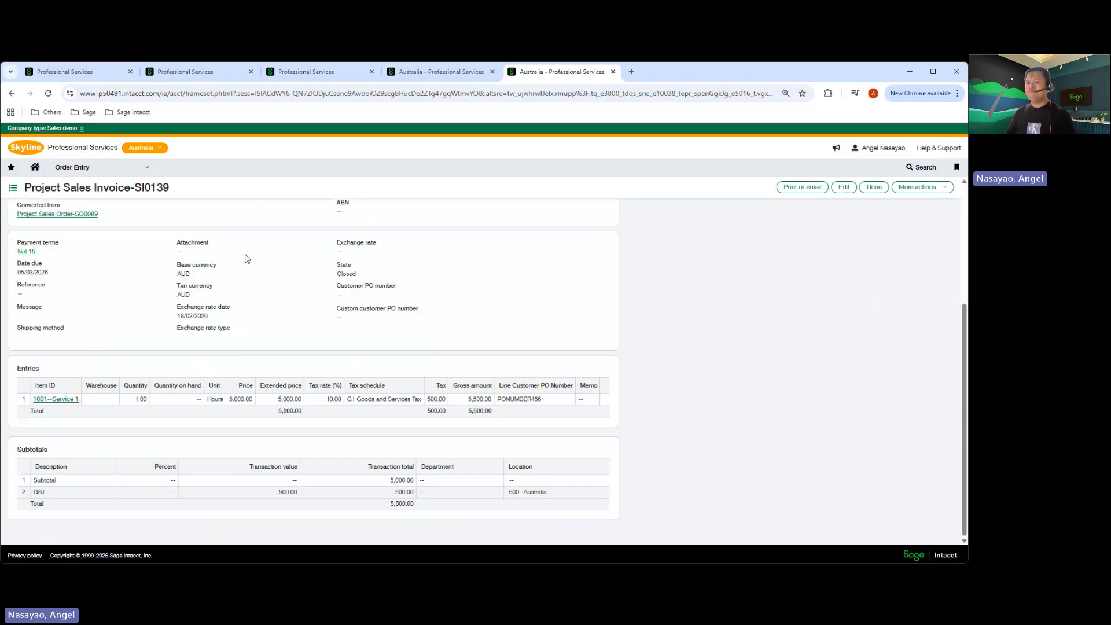
pyautogui.scroll(1, 243, 280)
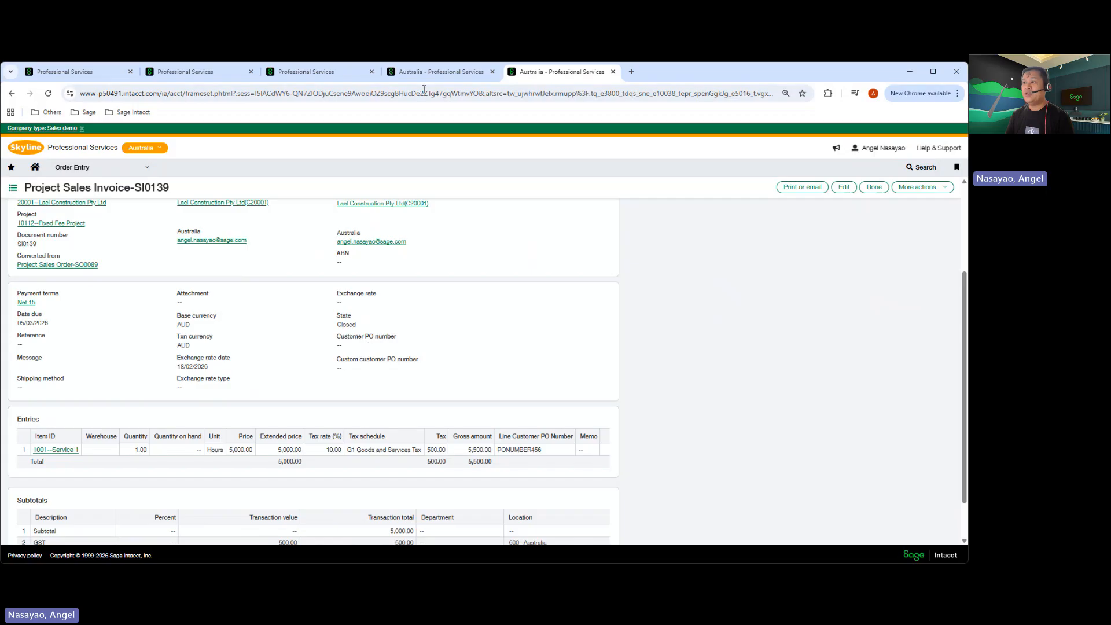
pyautogui.click(423, 71)
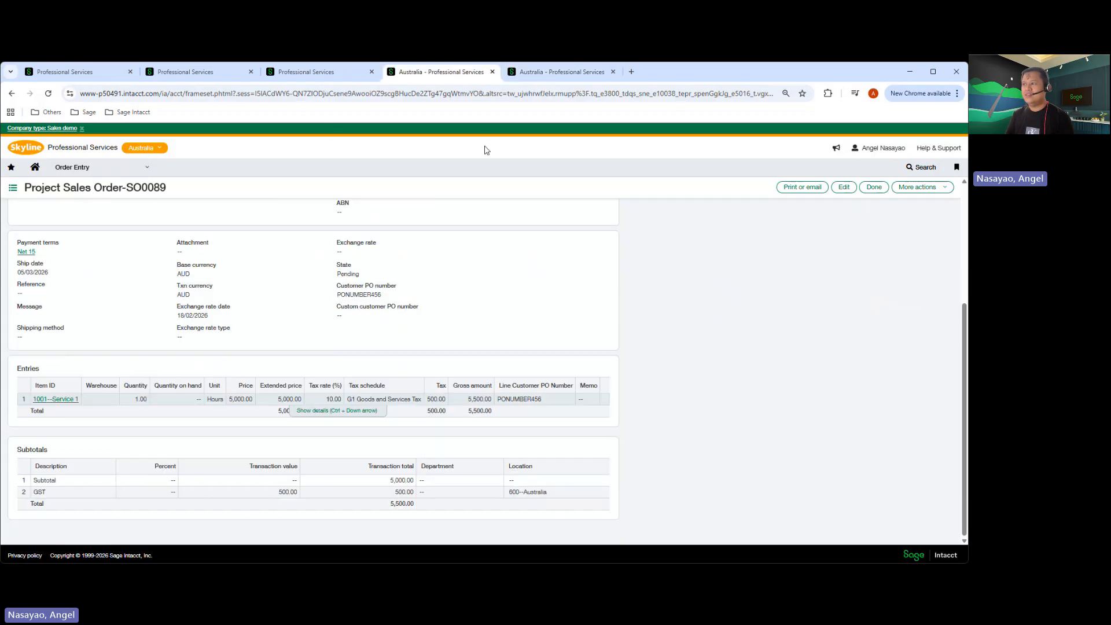
pyautogui.click(533, 73)
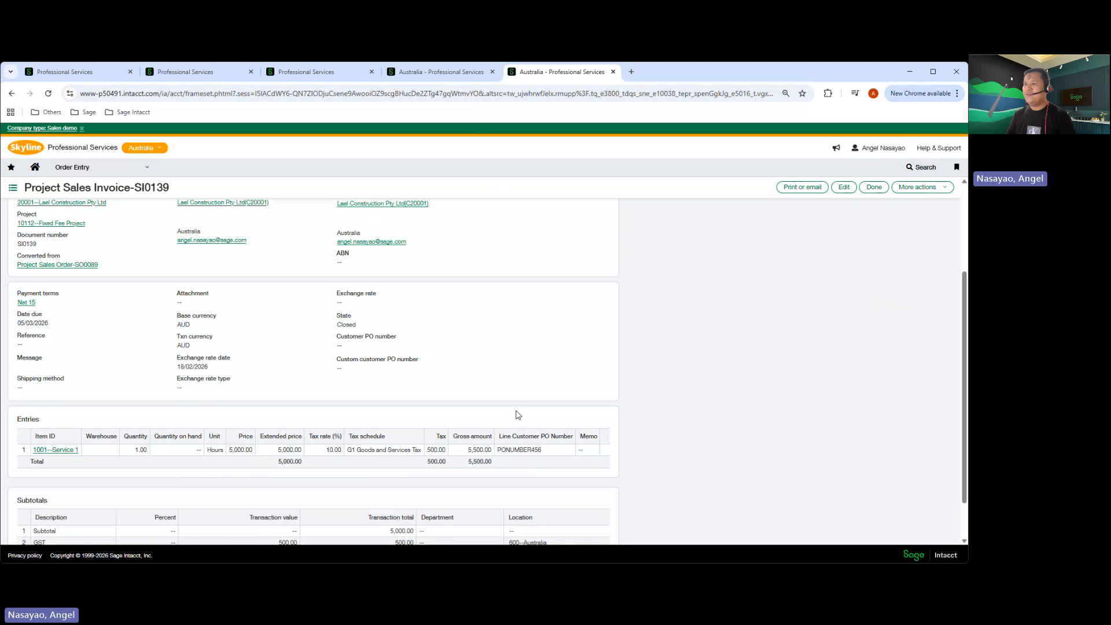
# Check the line customer PO number field's document types against the customer PO numbers on the project sales order and invoice
pyautogui.click(82, 74)
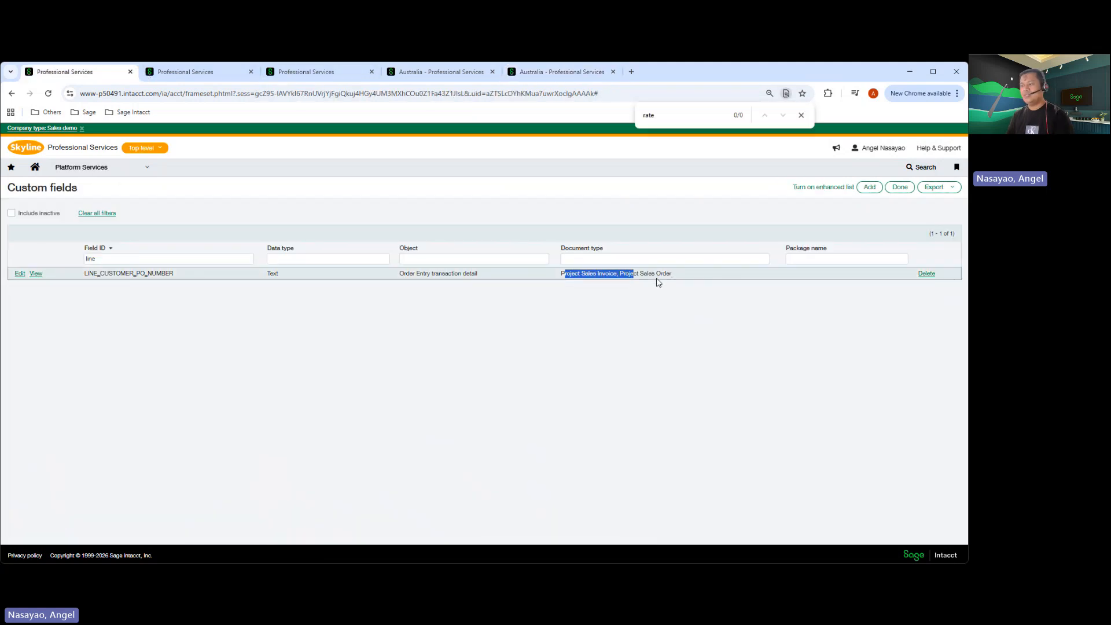
pyautogui.click(548, 72)
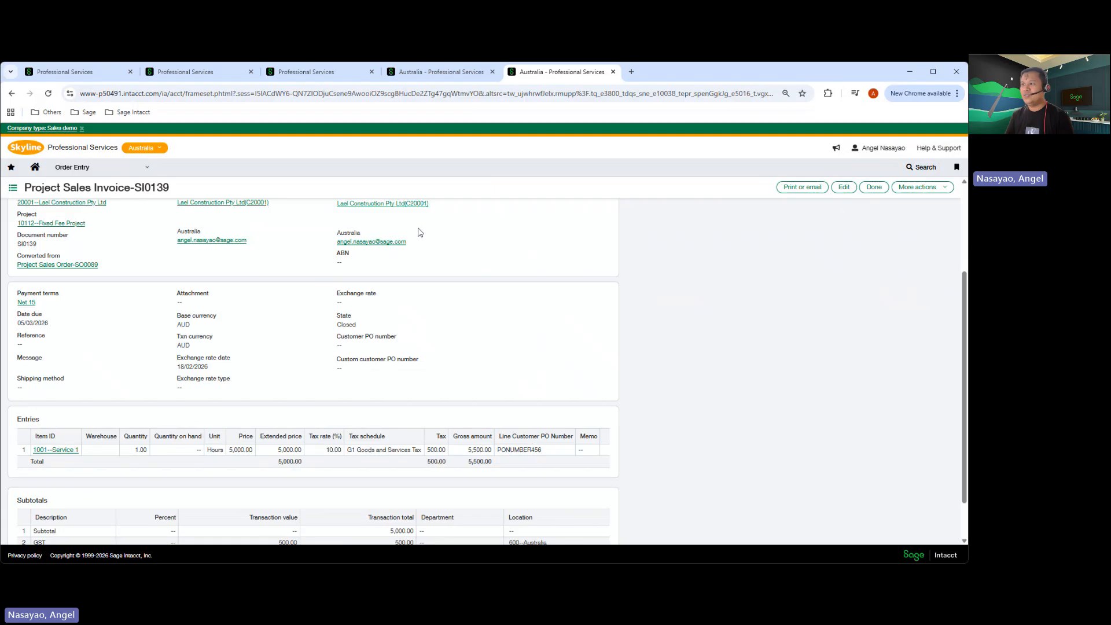
pyautogui.click(420, 73)
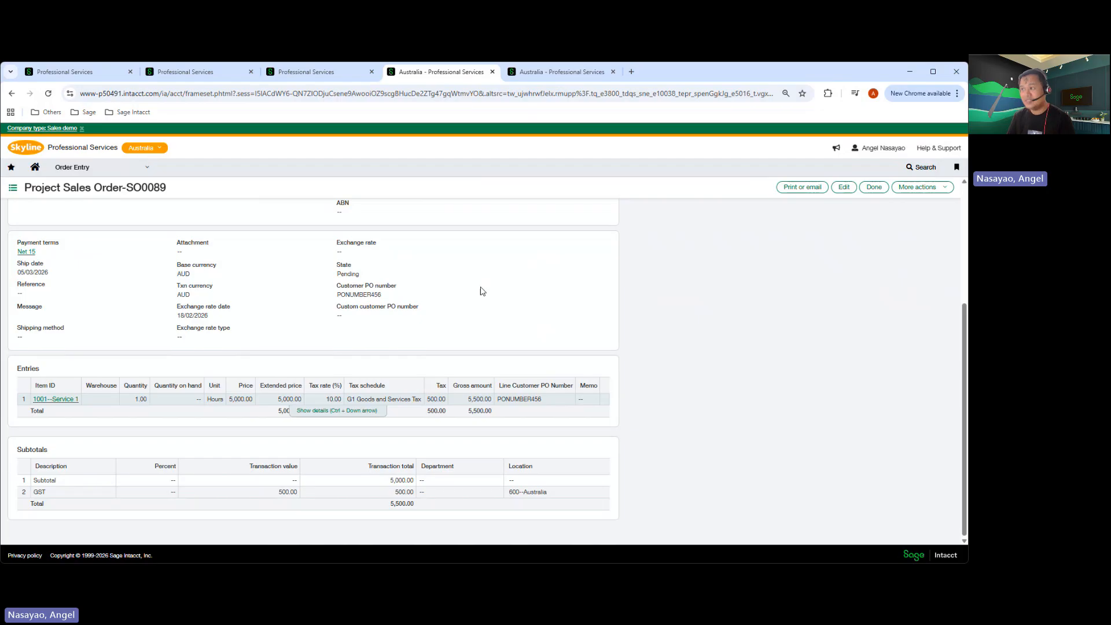
pyautogui.click(542, 74)
pyautogui.scroll(2, 518, 257)
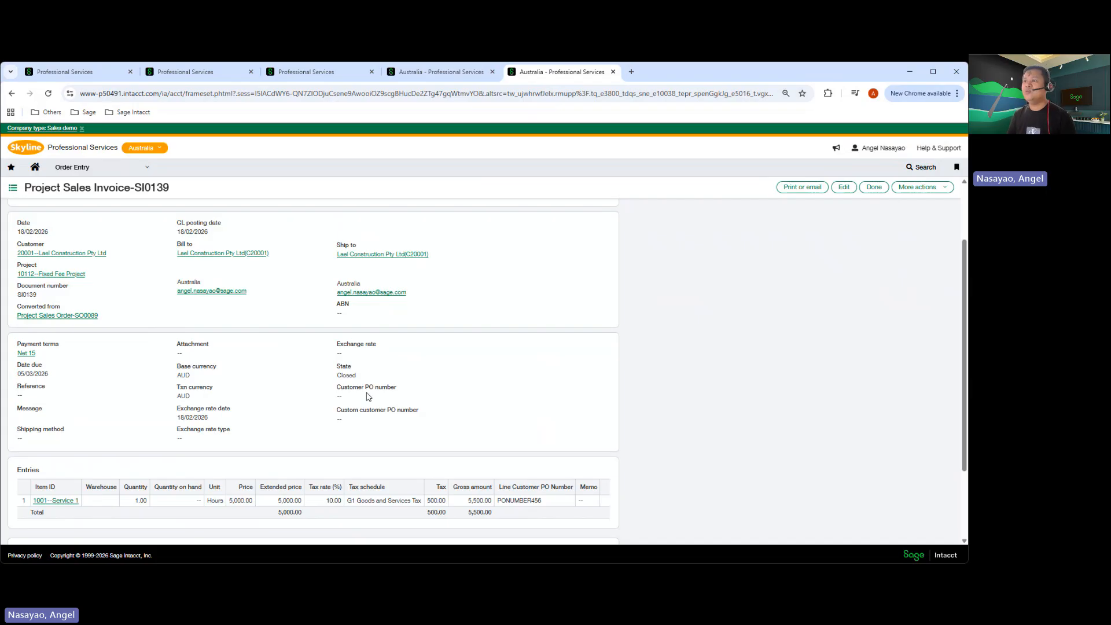
# Review the invoice smart event's API body and condition against the customer PO number in the project sales invoice's header
pyautogui.click(295, 74)
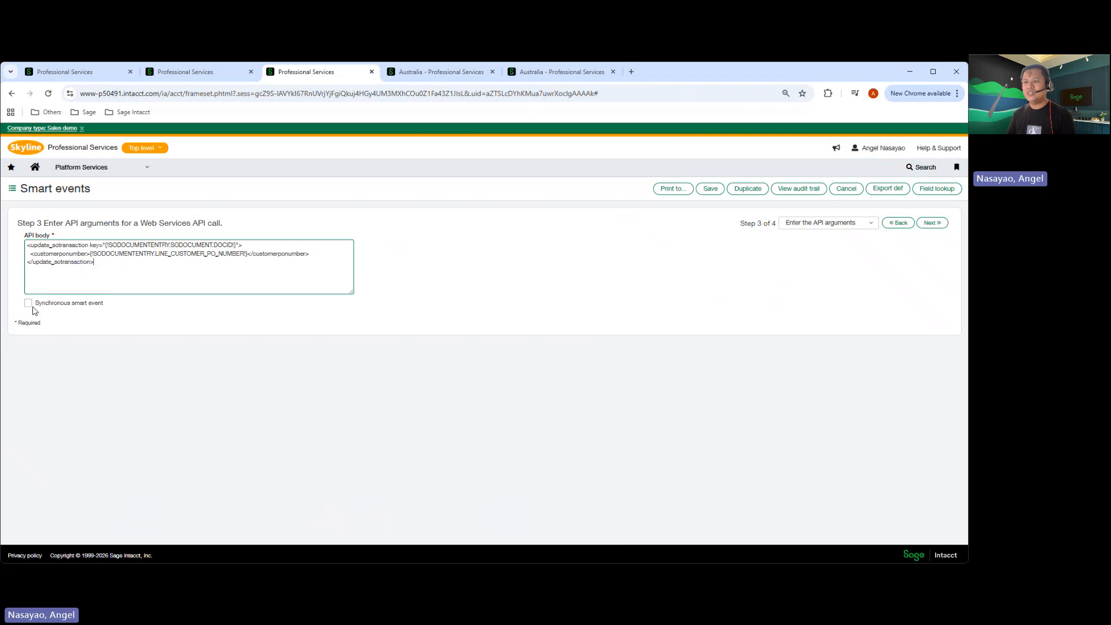
pyautogui.click(556, 72)
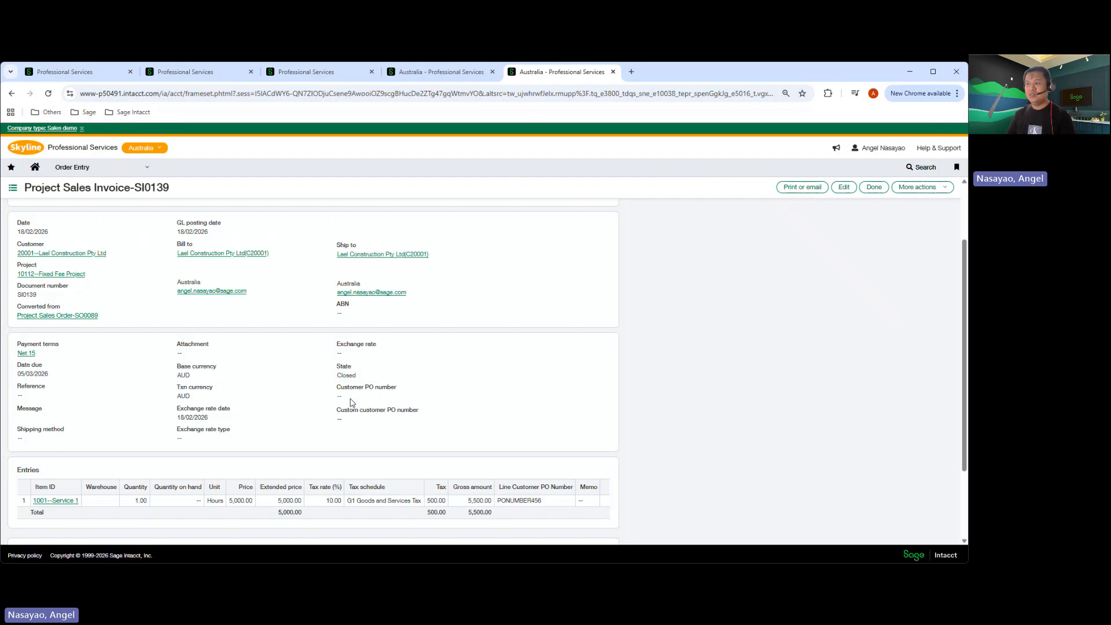
pyautogui.click(293, 72)
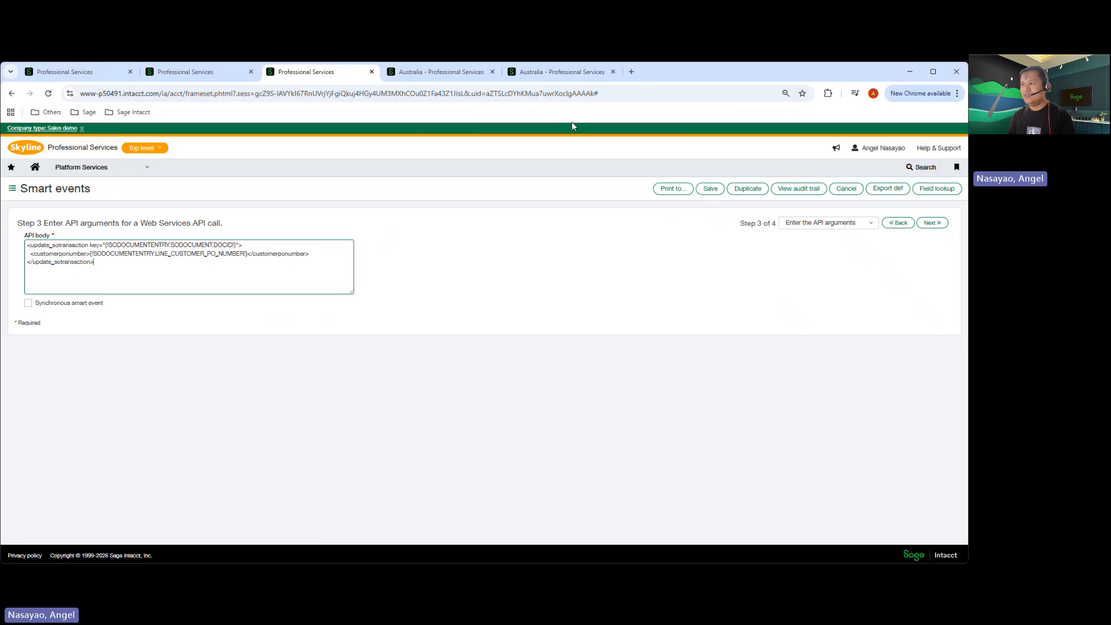
pyautogui.click(553, 73)
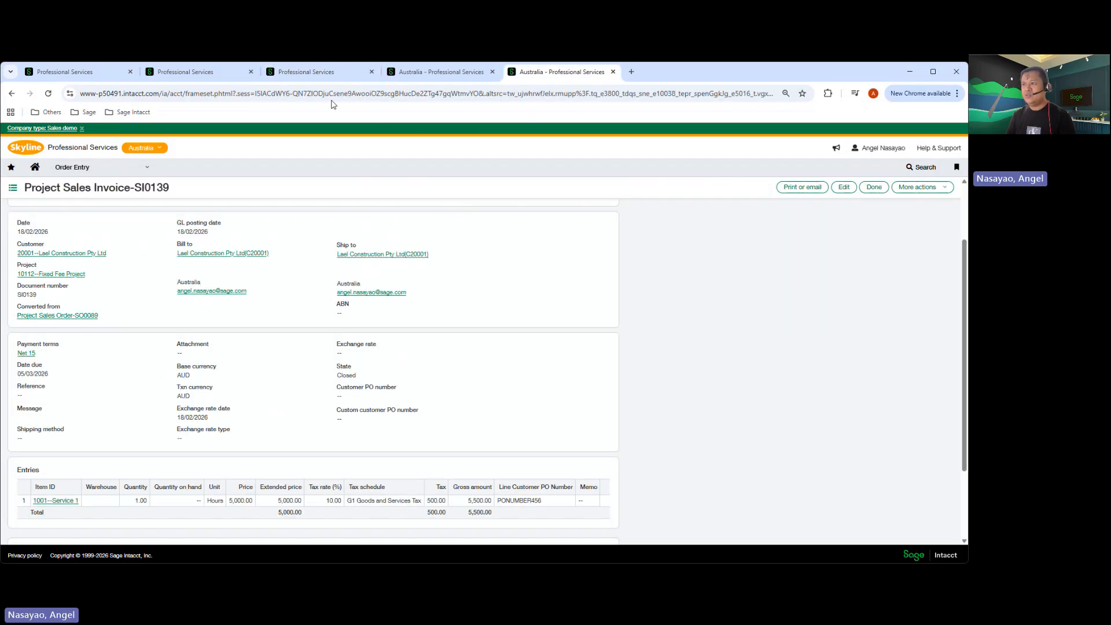
pyautogui.click(303, 72)
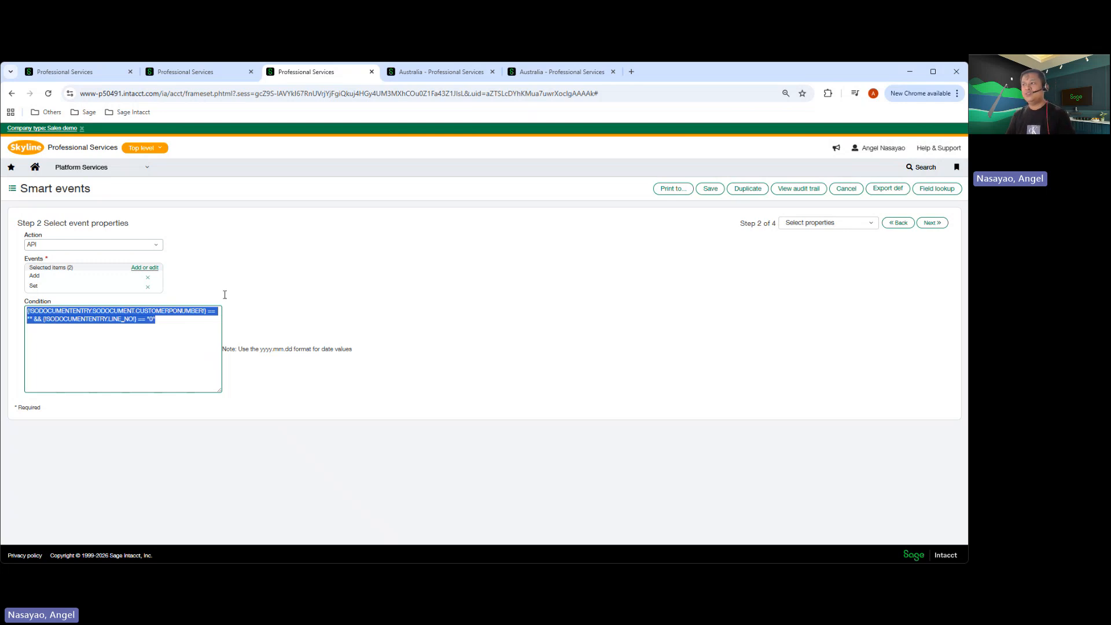
# Reload the project sales invoice and check its header customer PO number against the smart event's condition
pyautogui.click(560, 72)
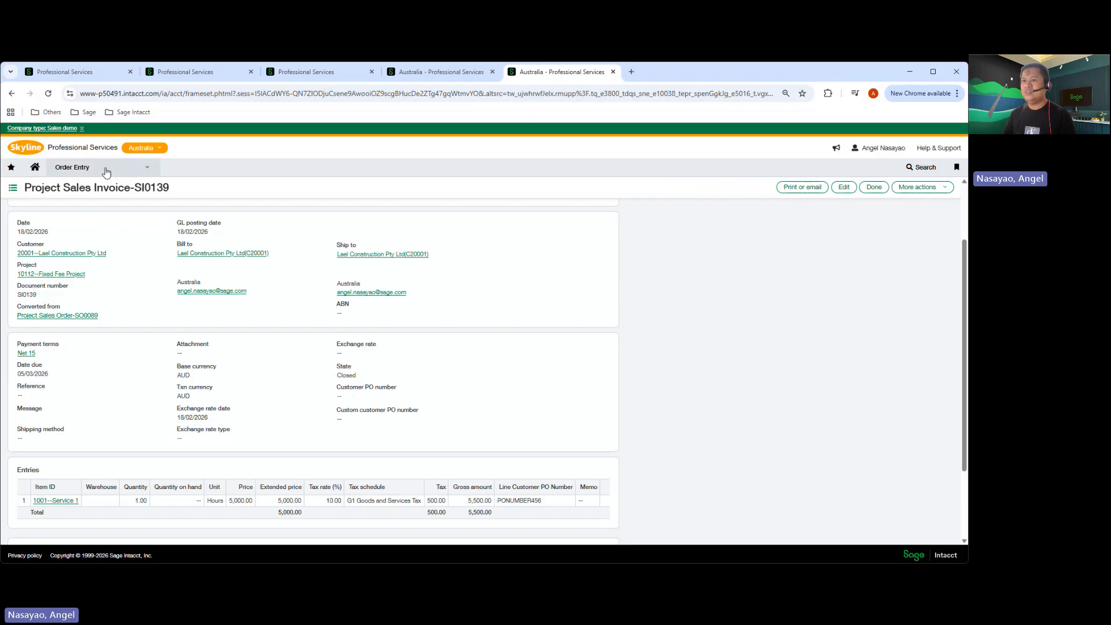
pyautogui.click(48, 93)
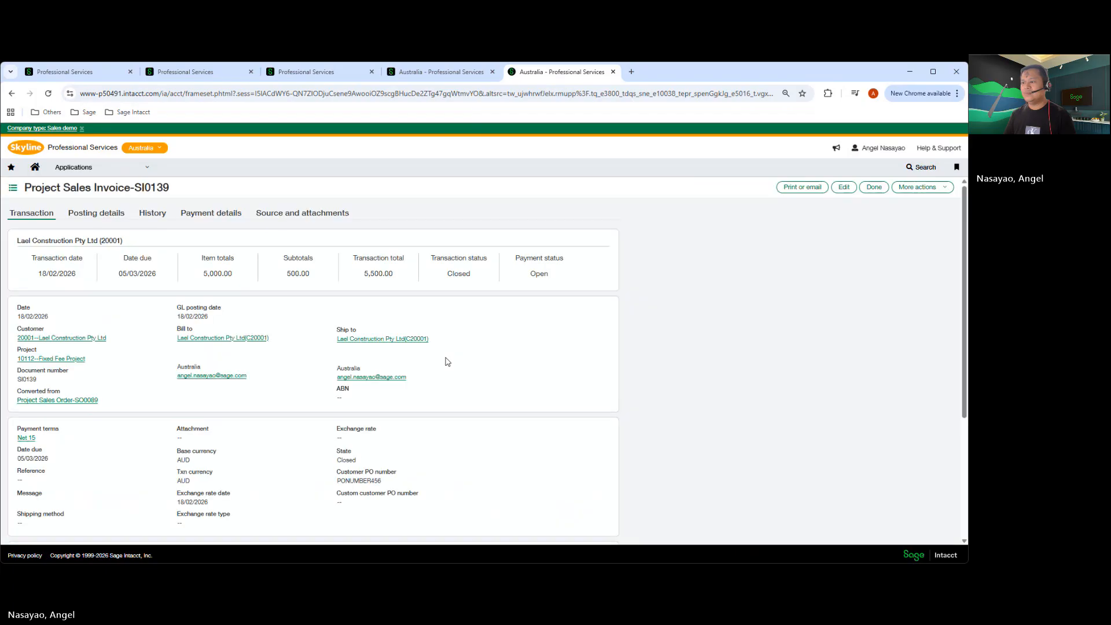
pyautogui.scroll(-3, 448, 362)
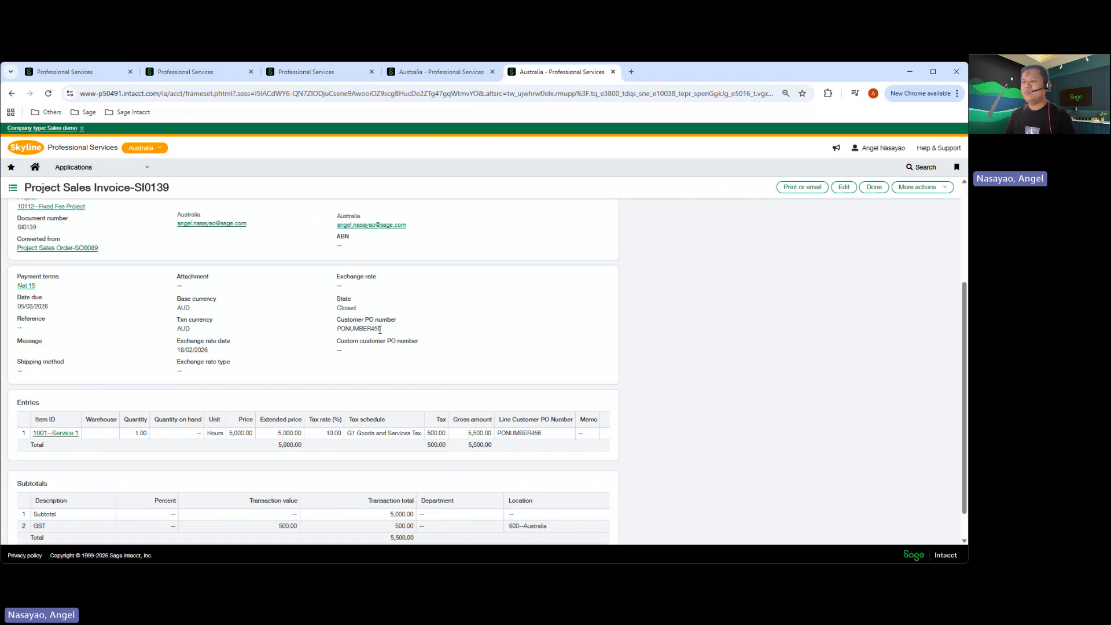
pyautogui.moveTo(378, 328); pyautogui.dragTo(337, 328)
pyautogui.click(305, 71)
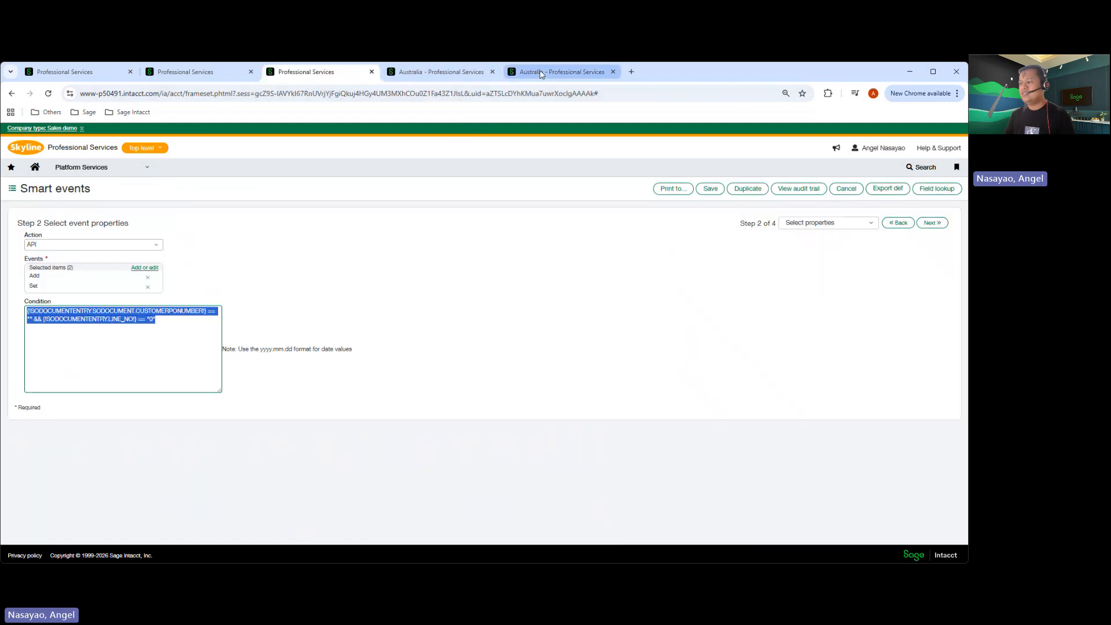
pyautogui.click(559, 72)
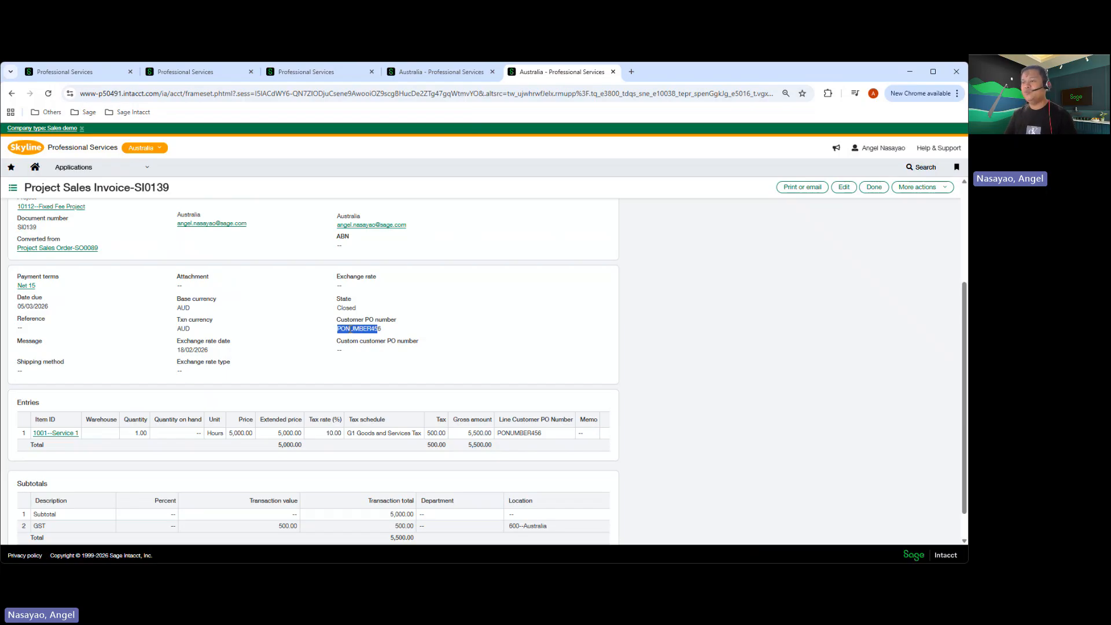
pyautogui.click(435, 312)
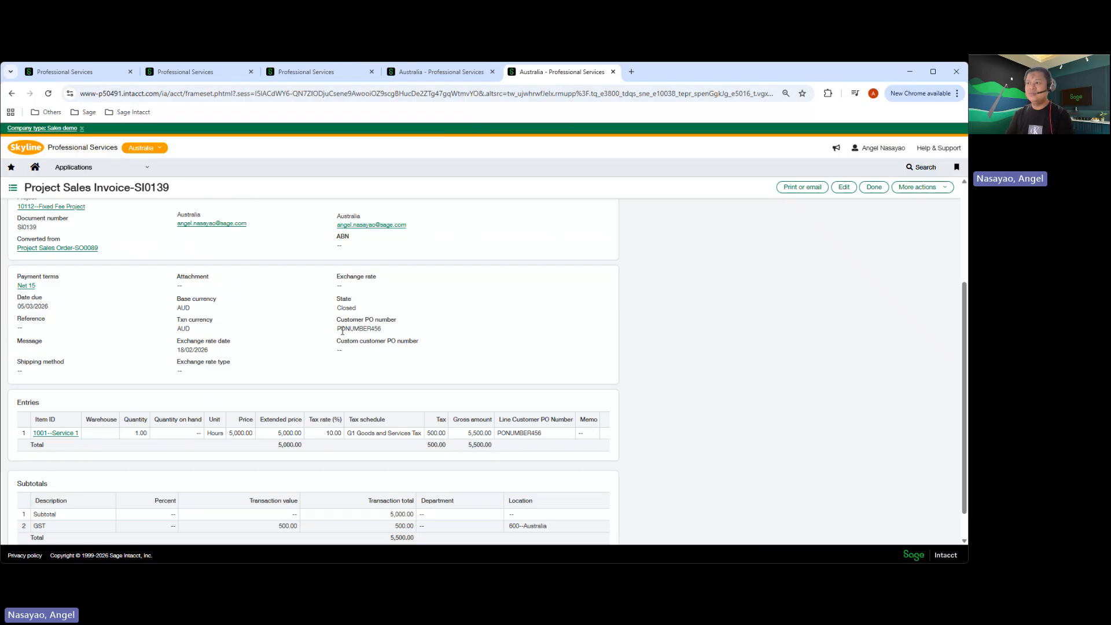
# Compare the header and line customer PO numbers on the source project sales order with those on the invoice
pyautogui.hotkey('ctrl', 'shift', 'Tab')
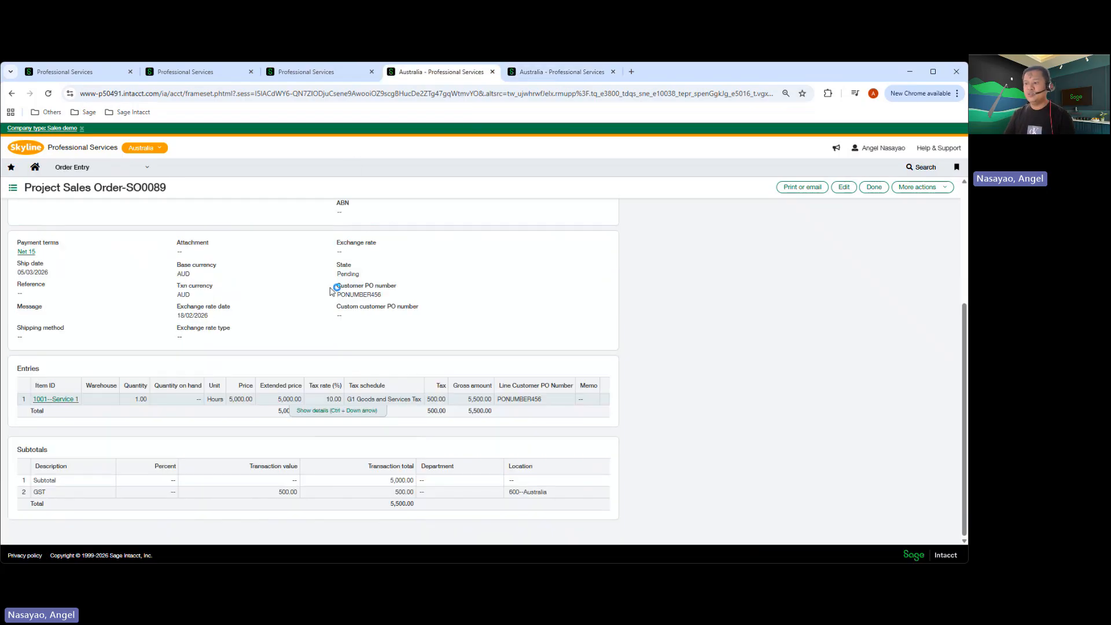
pyautogui.scroll(1, 362, 312)
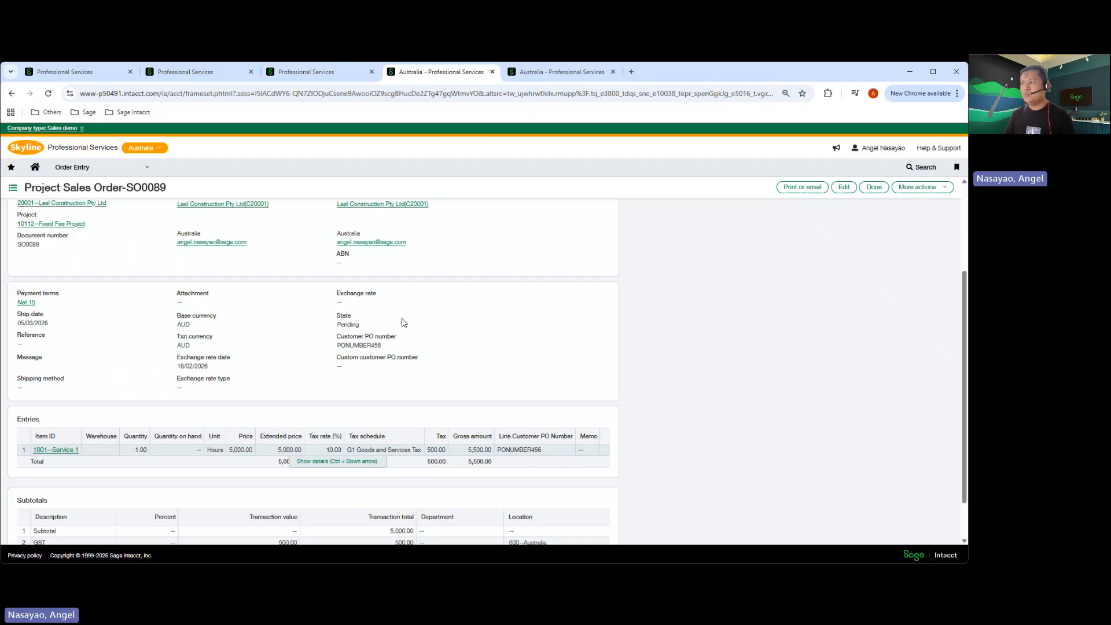
pyautogui.click(532, 78)
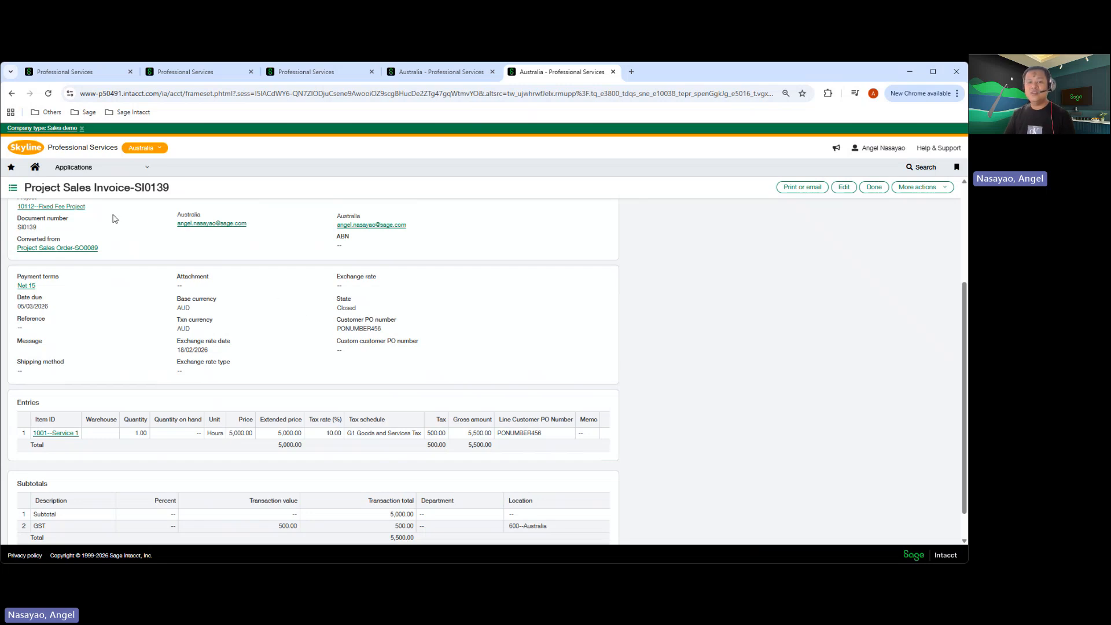
pyautogui.click(433, 73)
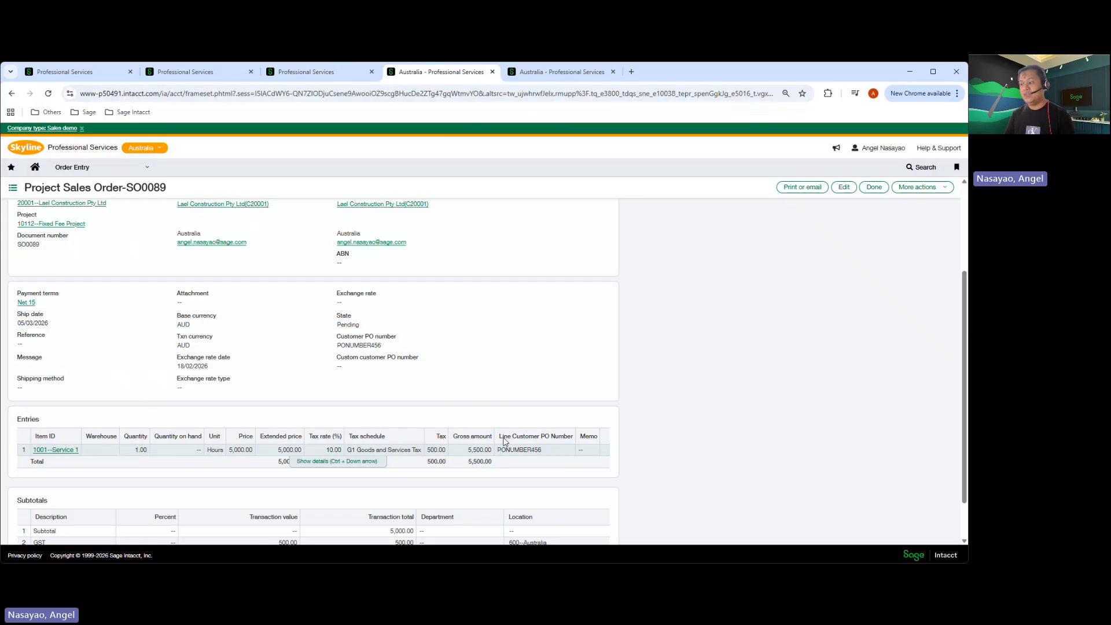
pyautogui.moveTo(503, 441); pyautogui.dragTo(564, 439)
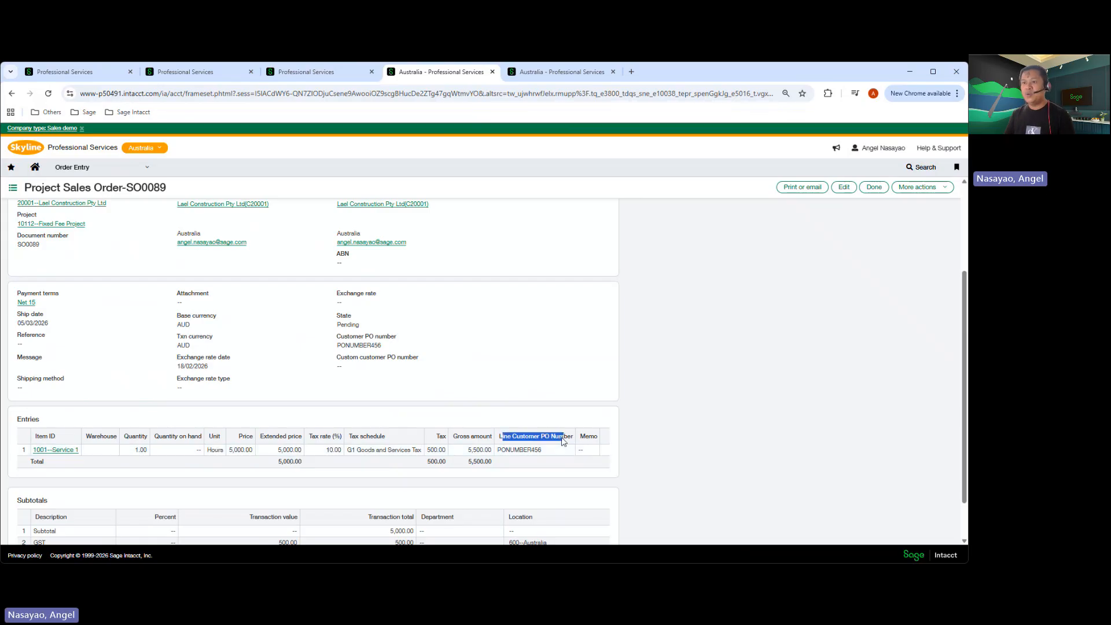
pyautogui.click(552, 72)
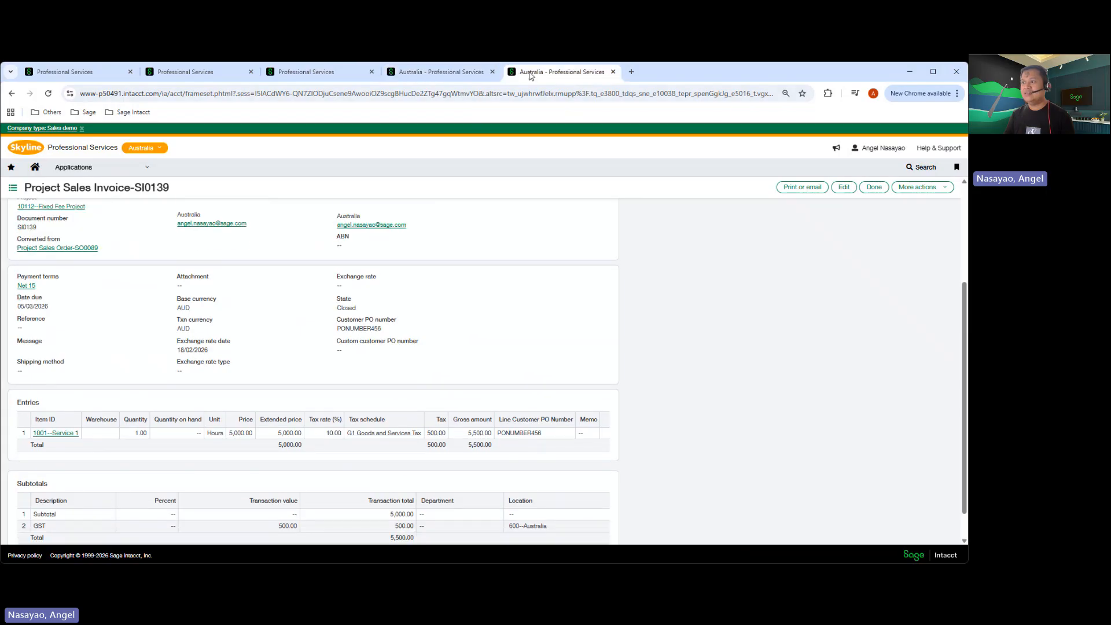
pyautogui.click(444, 74)
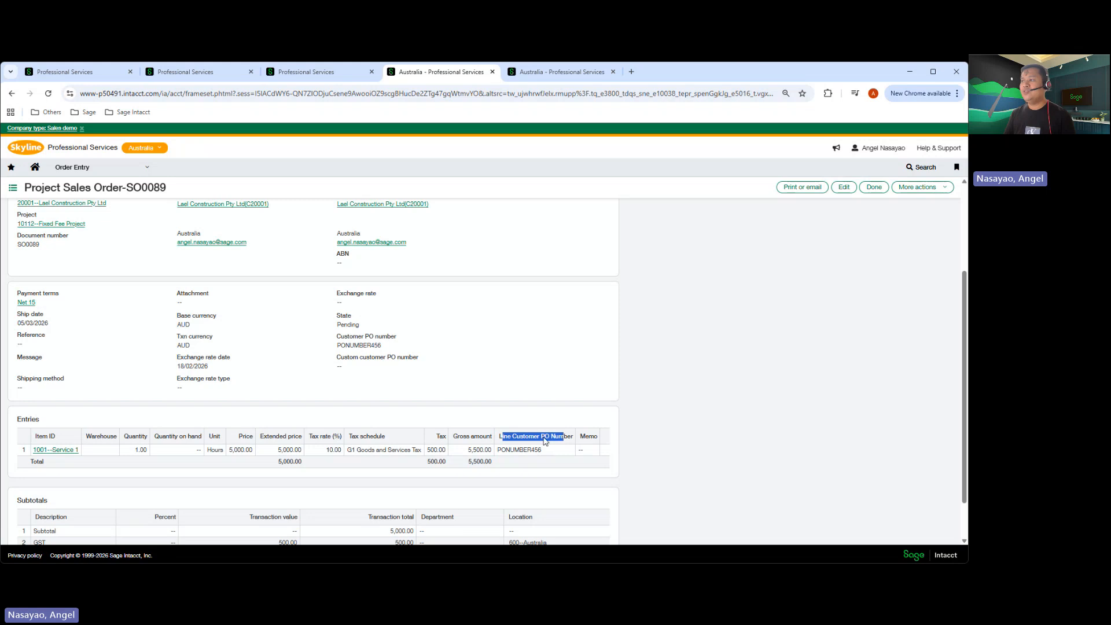
pyautogui.click(540, 72)
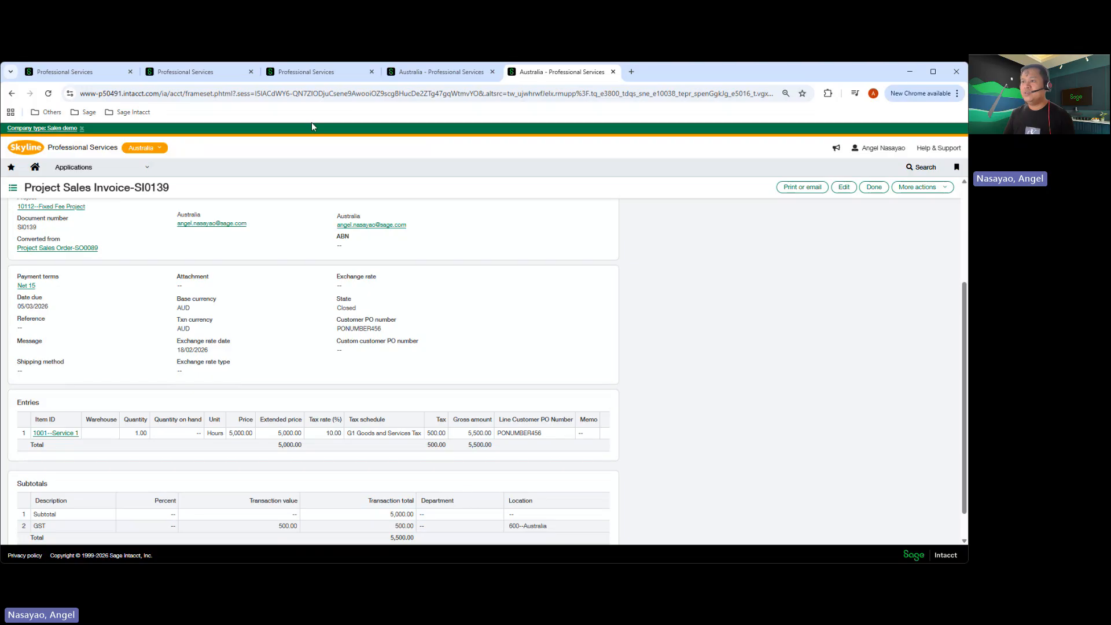
# Compare the Project Sales Order smart event's object settings with the invoice smart event's condition and the invoice's header PO number
pyautogui.click(295, 72)
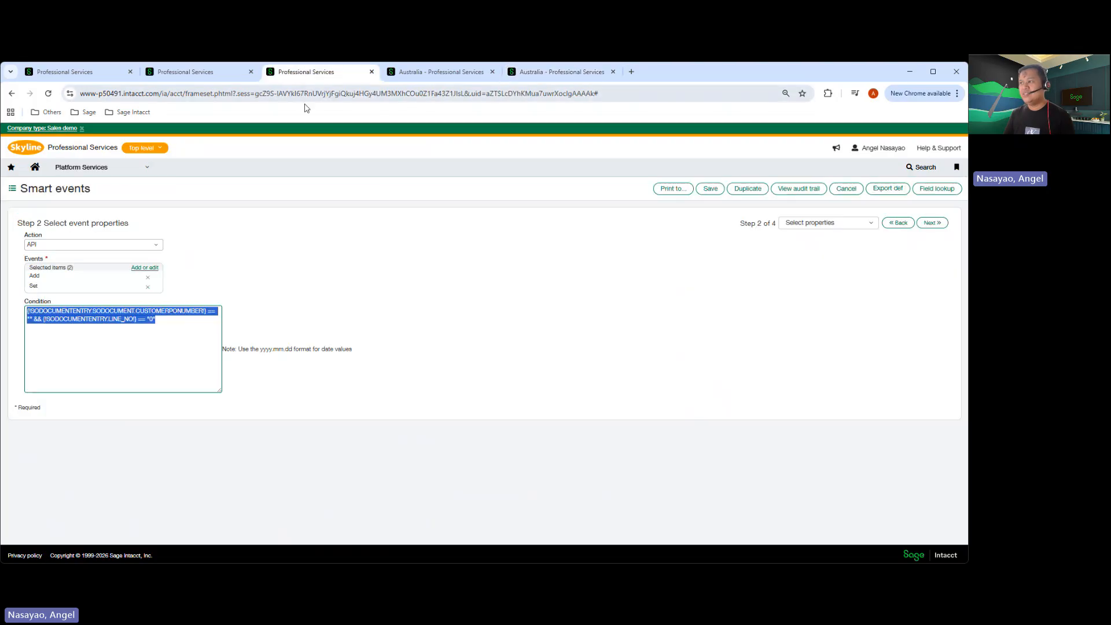
pyautogui.click(533, 76)
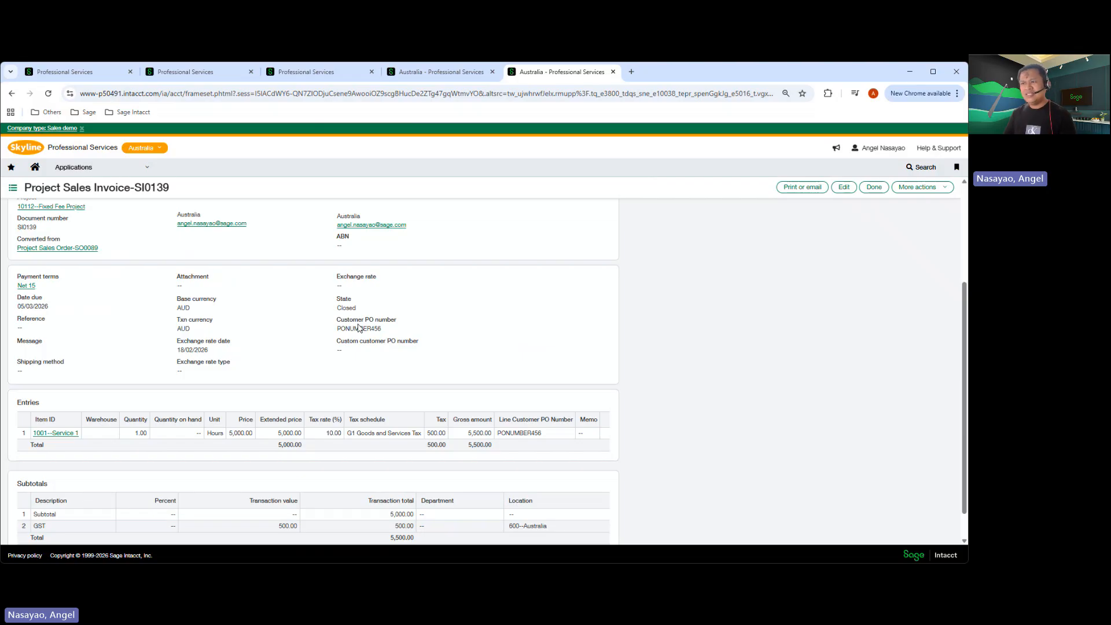
pyautogui.click(222, 79)
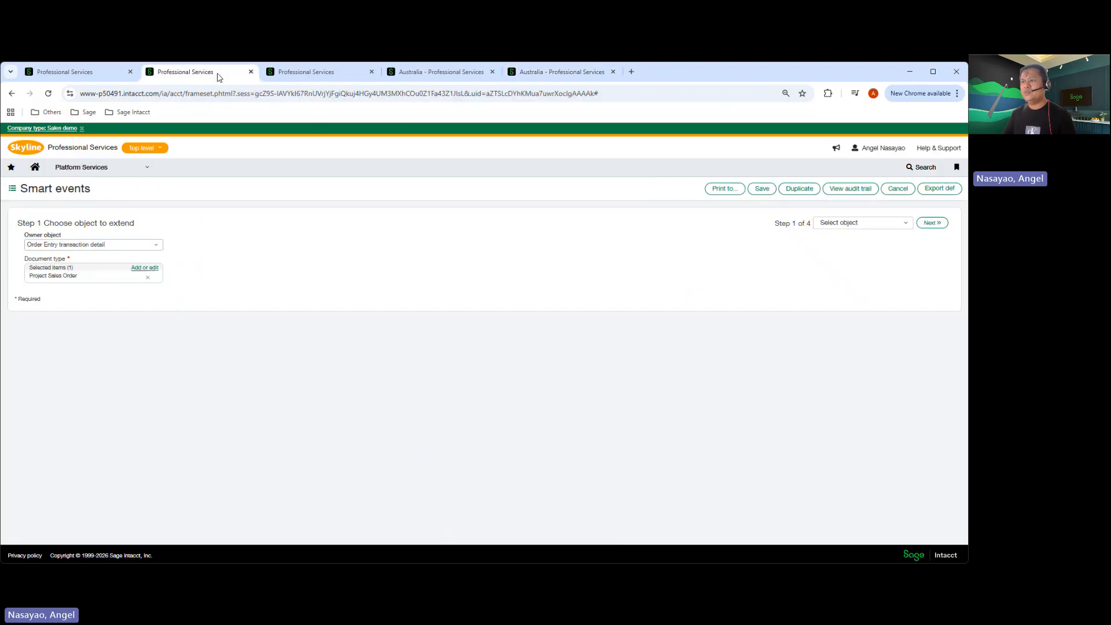
pyautogui.click(306, 76)
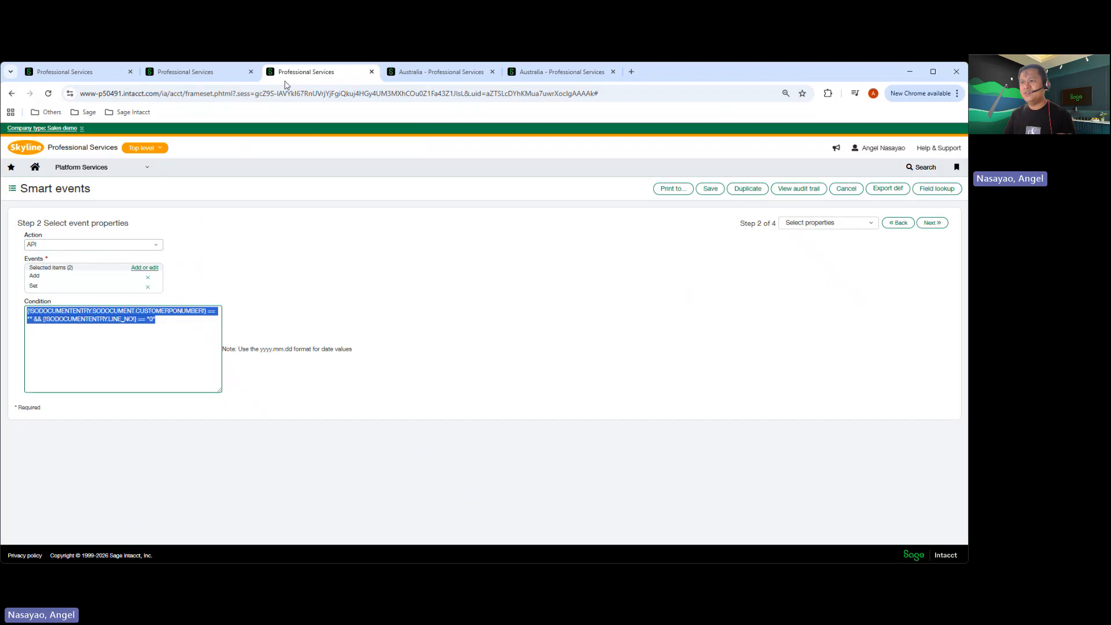
pyautogui.click(216, 78)
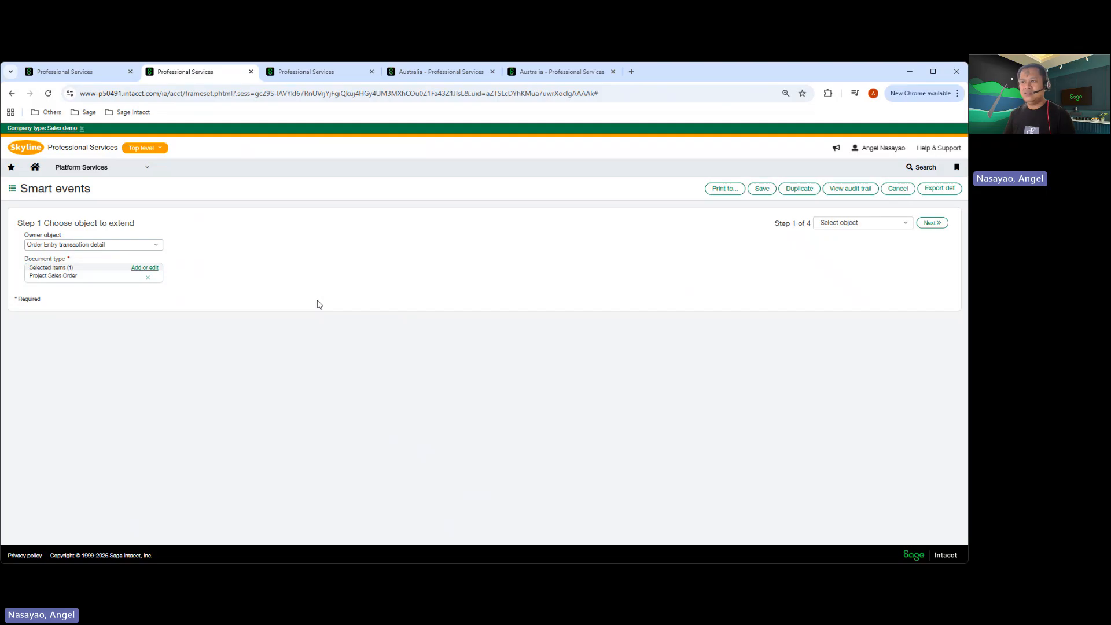
# Examine the invoice smart event's deployment options and API arguments, and return to the project sales invoice
pyautogui.click(302, 71)
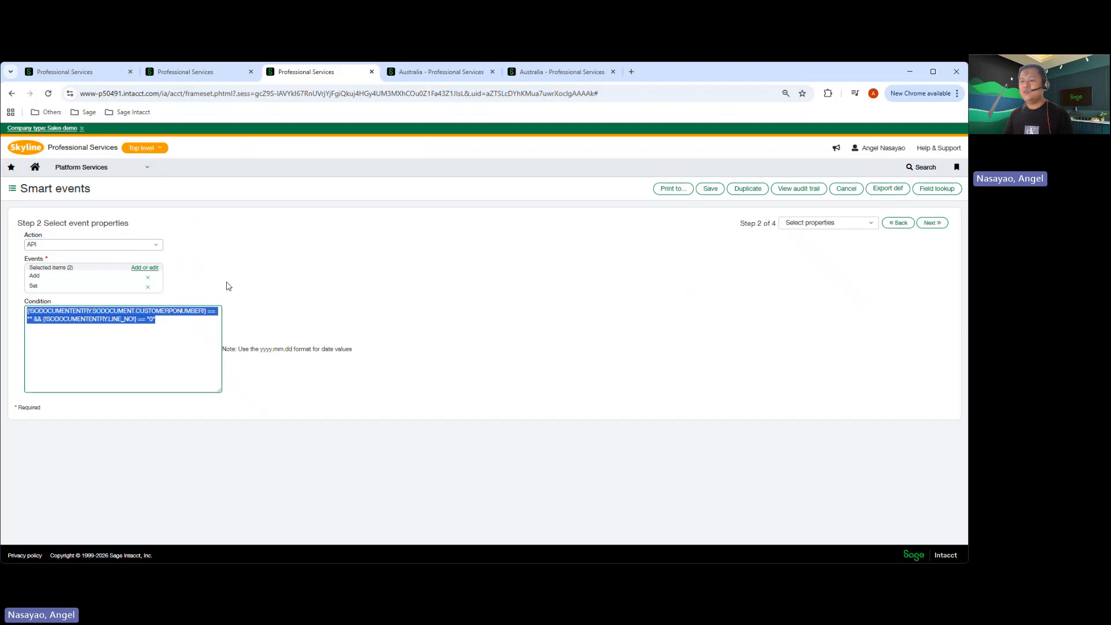
pyautogui.click(857, 225)
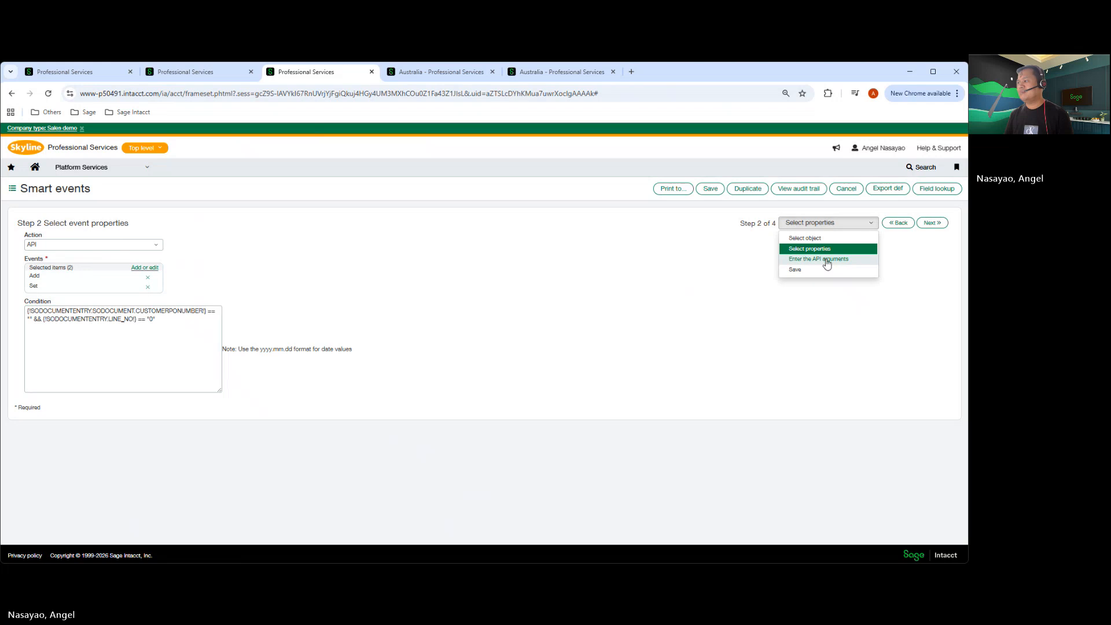
pyautogui.click(796, 270)
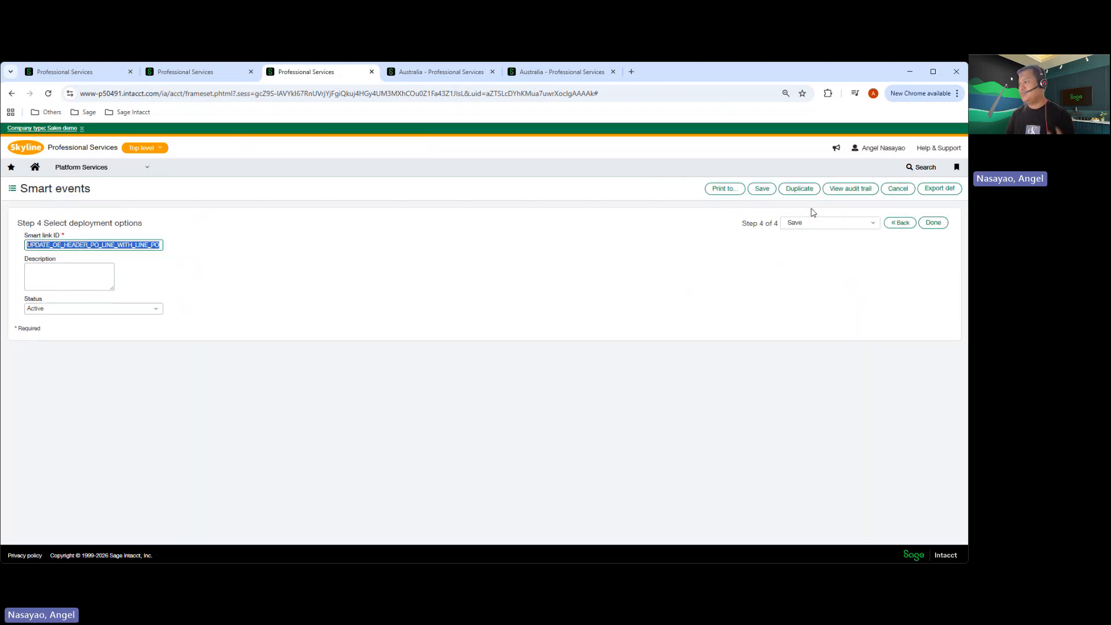
pyautogui.click(812, 226)
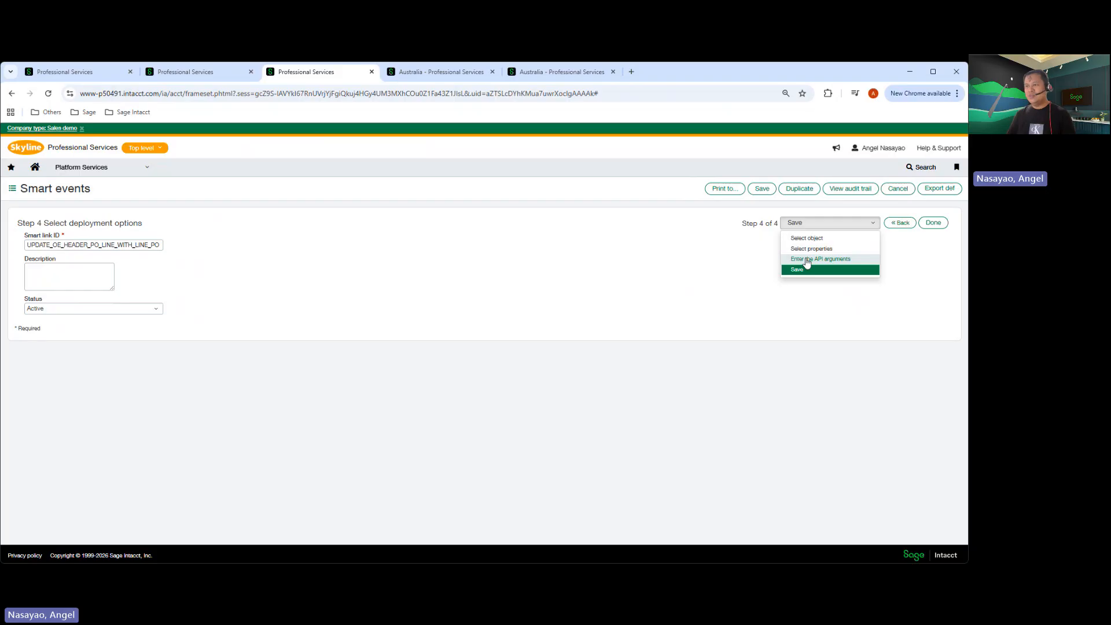
pyautogui.click(807, 260)
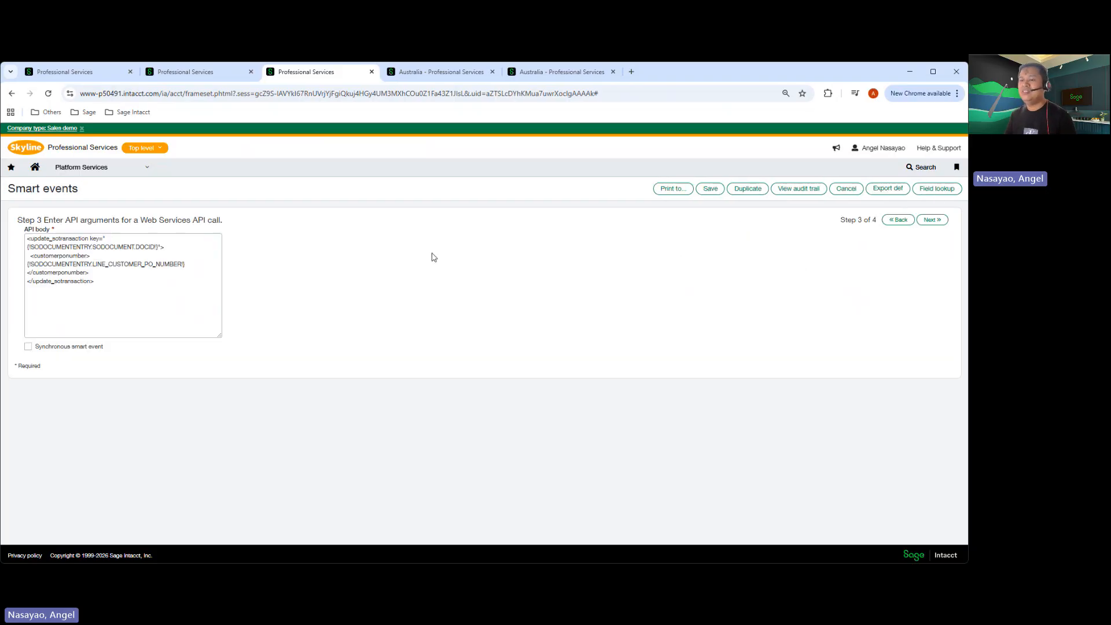
pyautogui.click(415, 260)
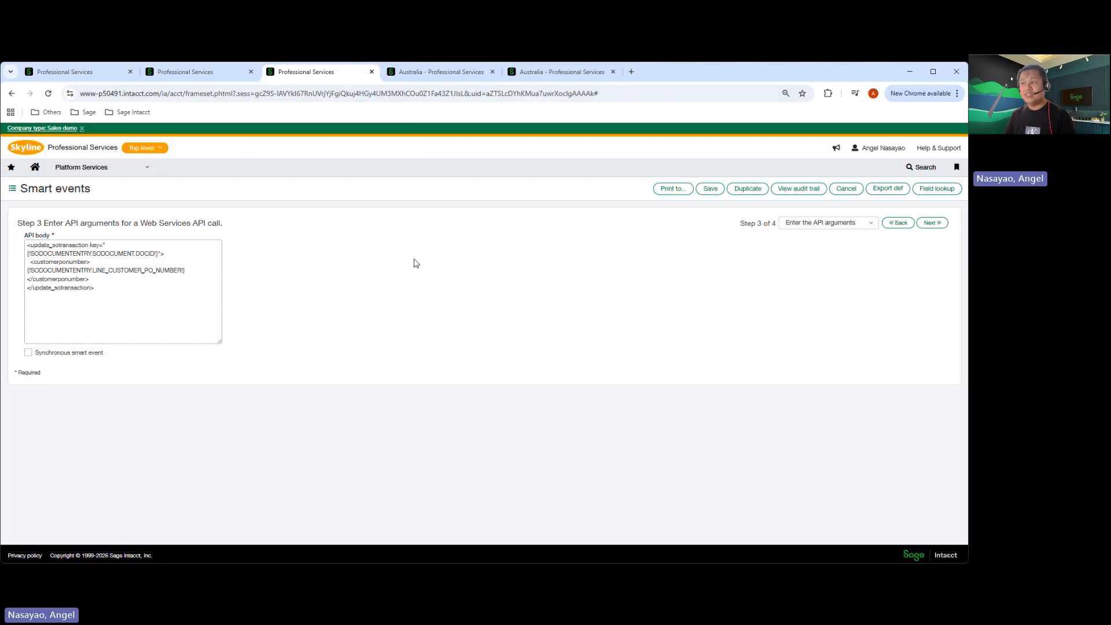
pyautogui.click(528, 70)
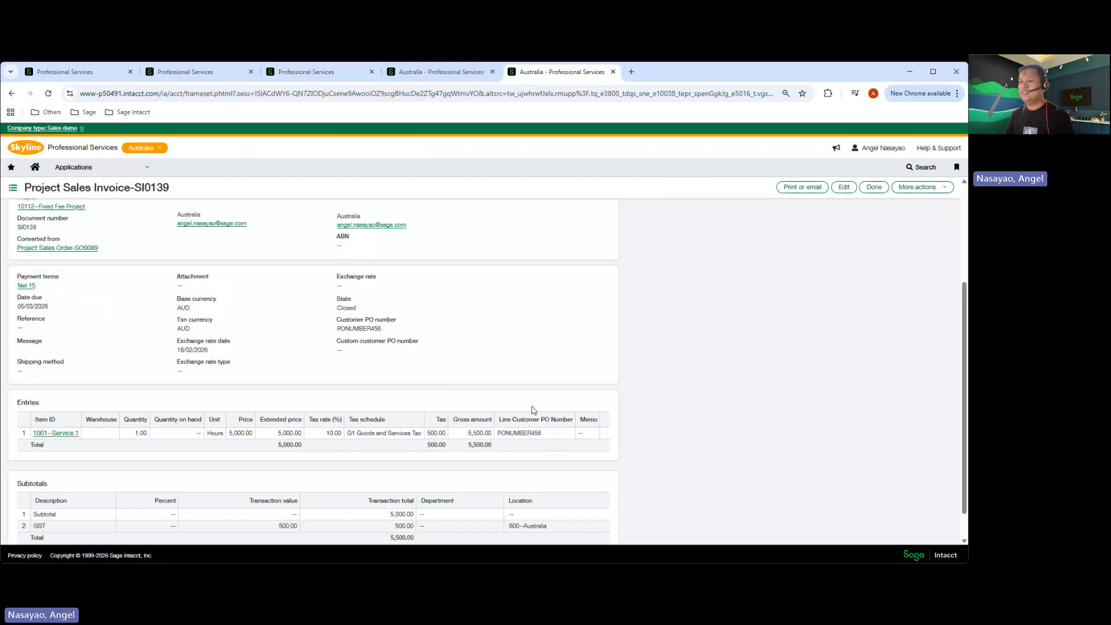